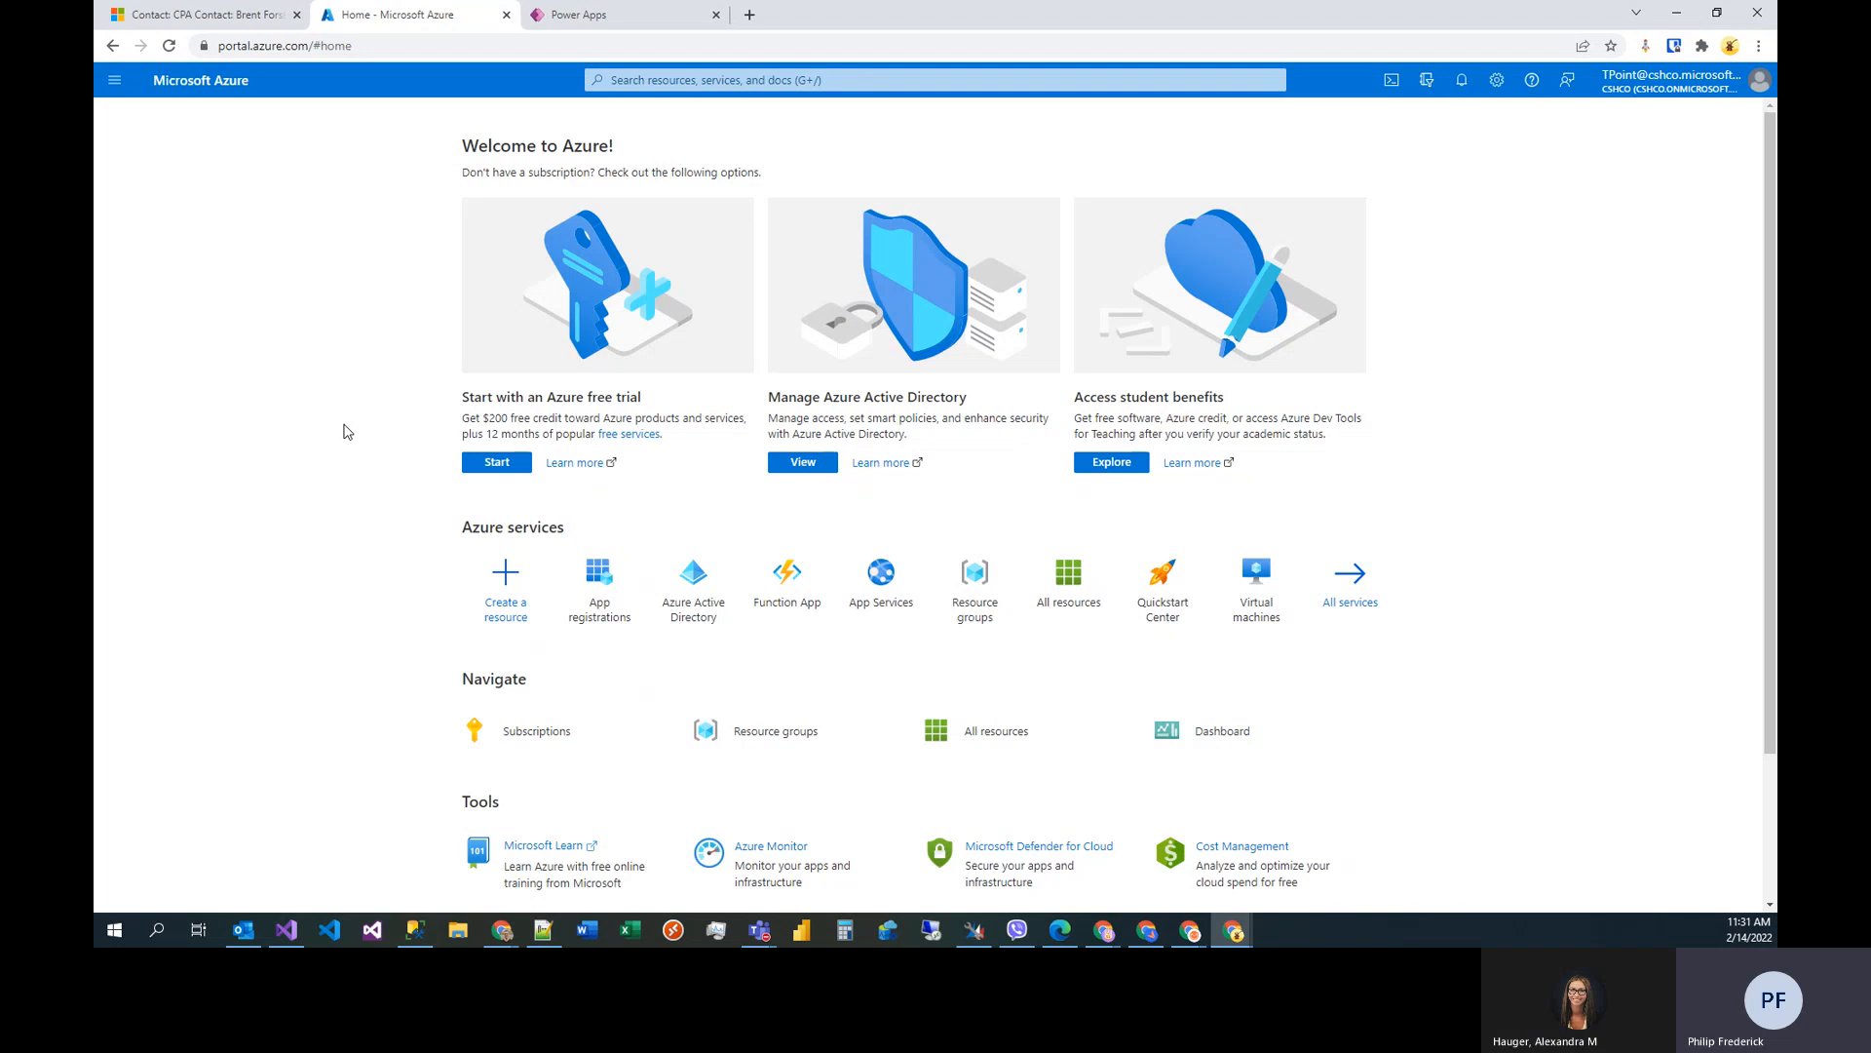
Step: Open the D365 app registration's certificates and secrets and check the expiry date of its existing client secret
click(602, 608)
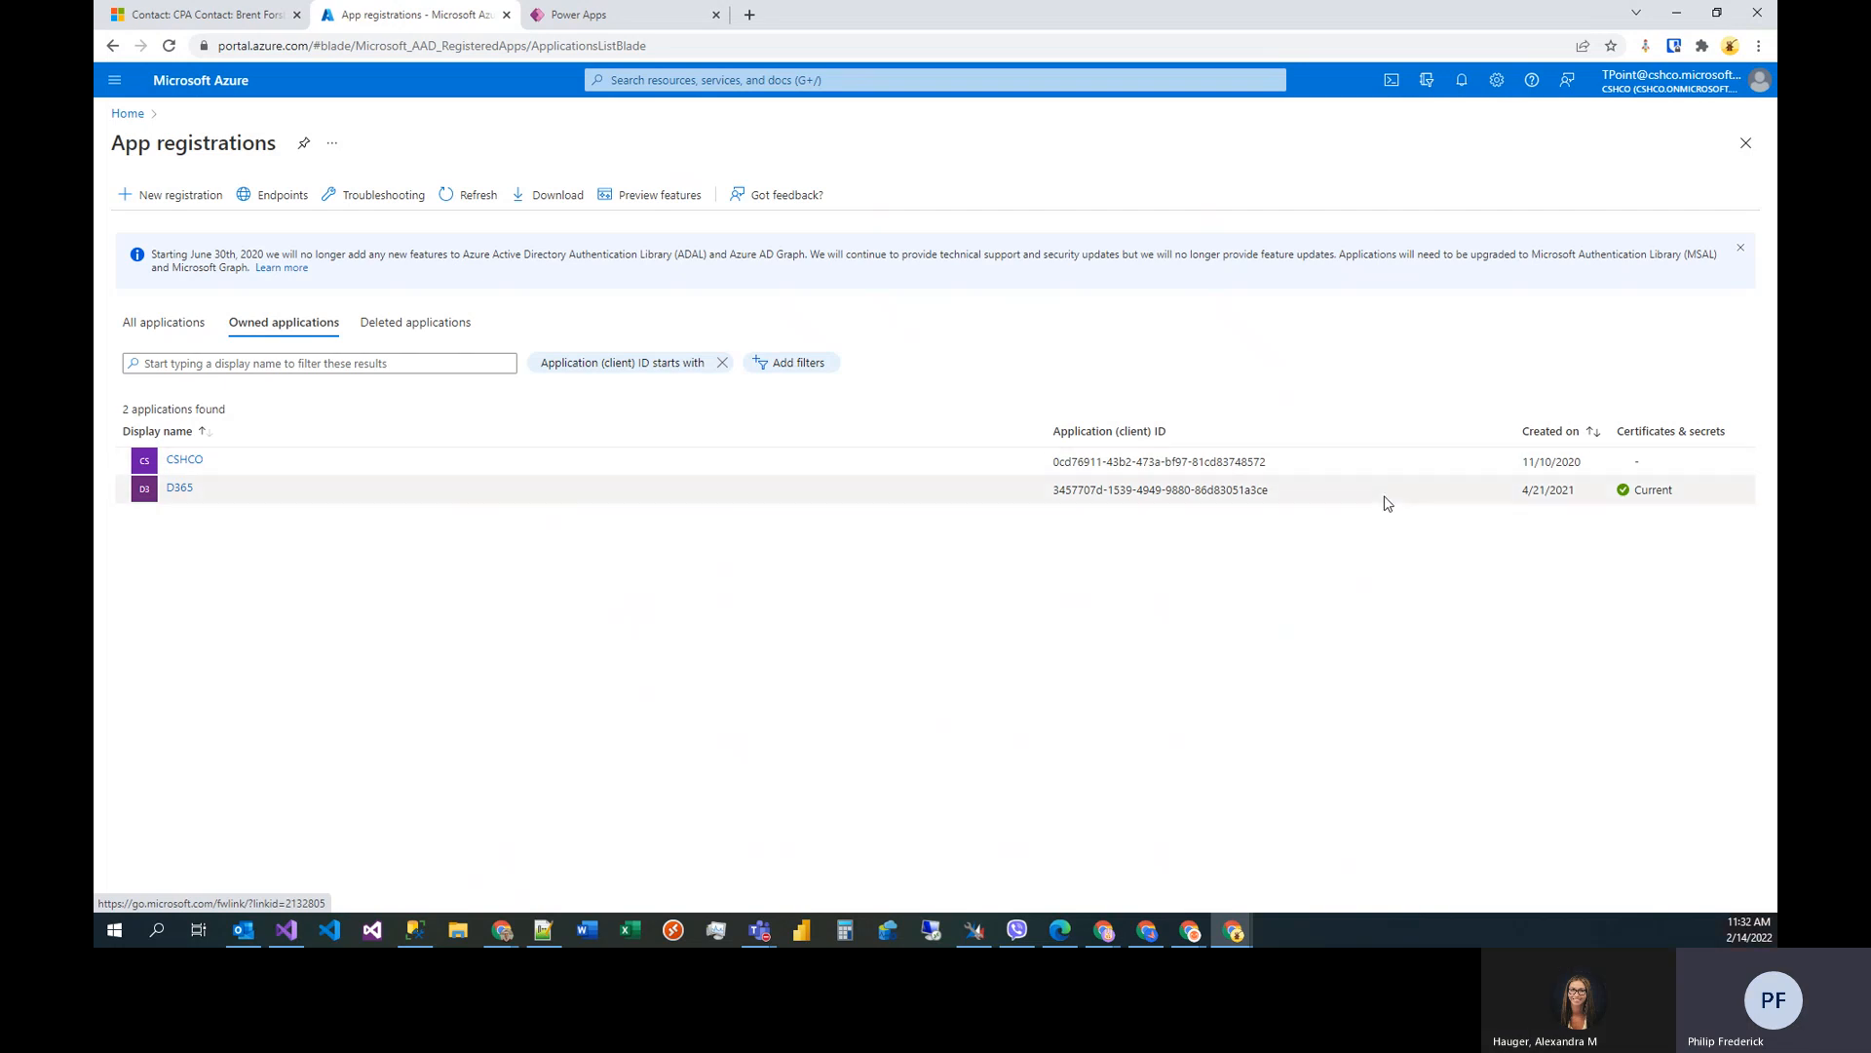
click(179, 488)
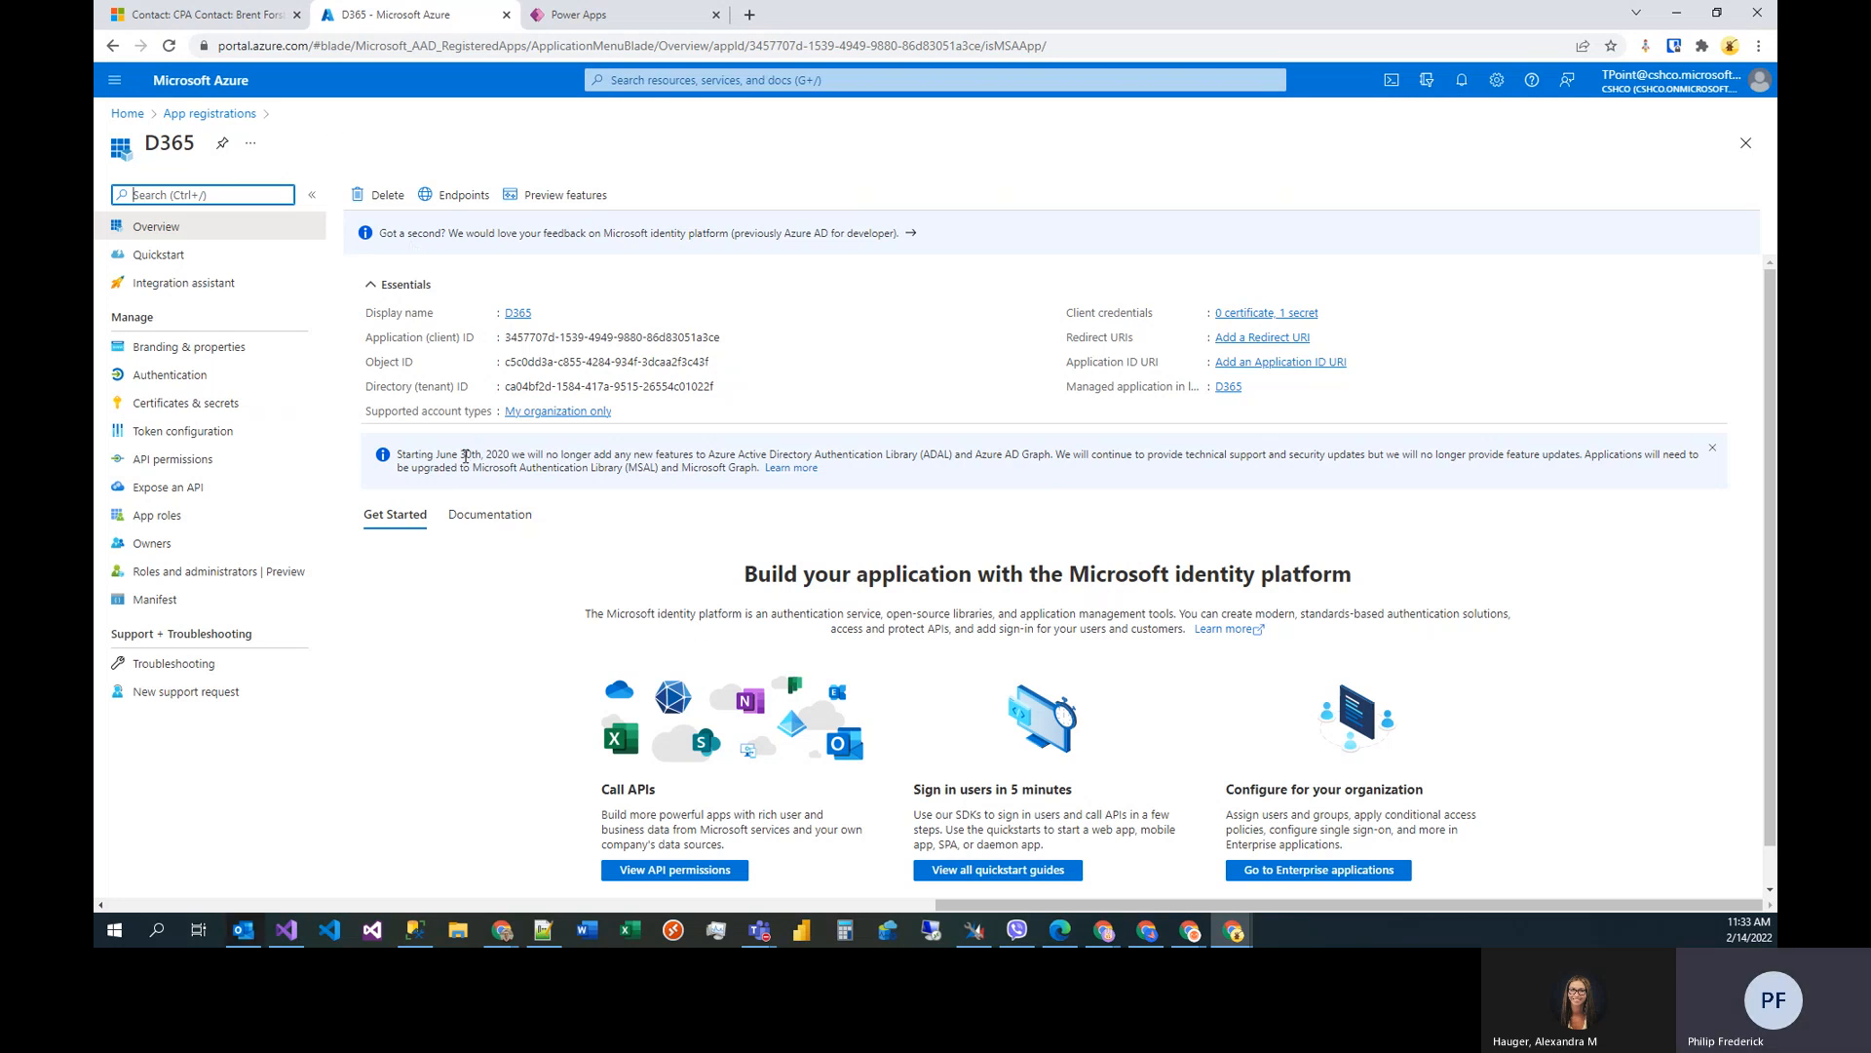
click(241, 408)
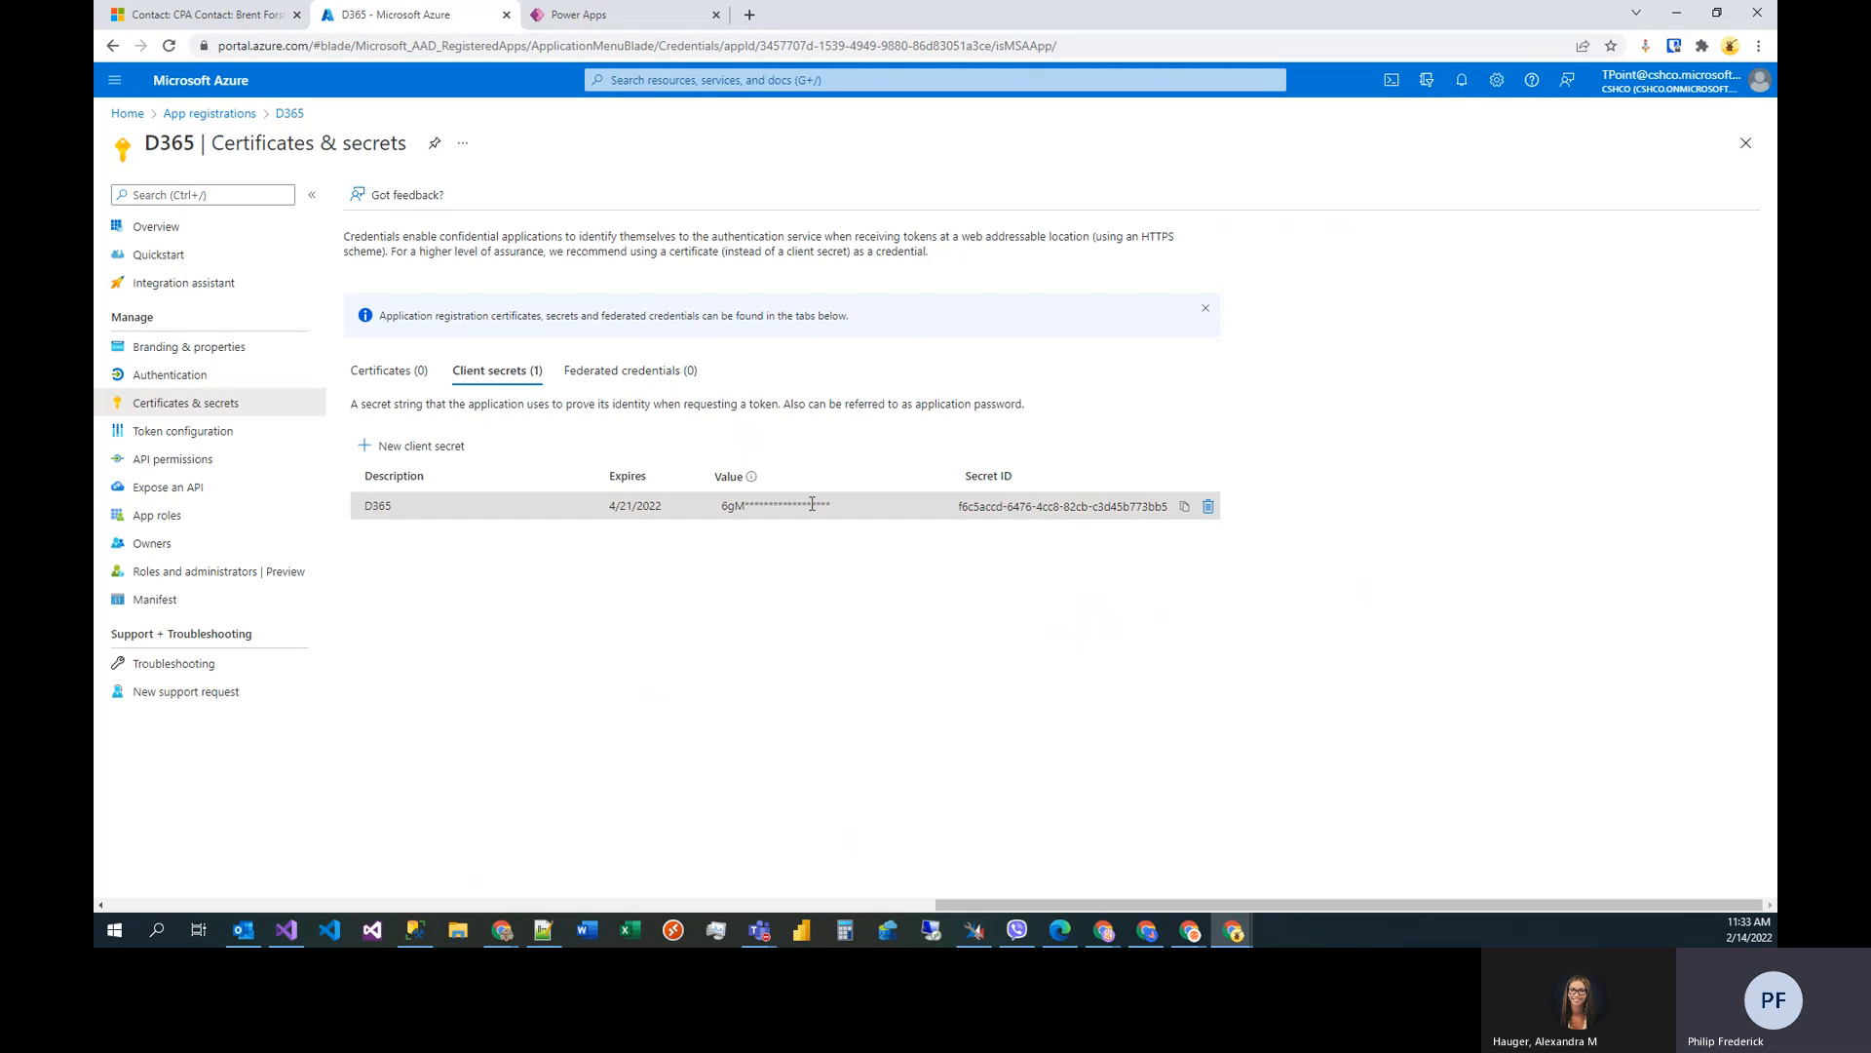
click(1184, 505)
drag(609, 507, 663, 508)
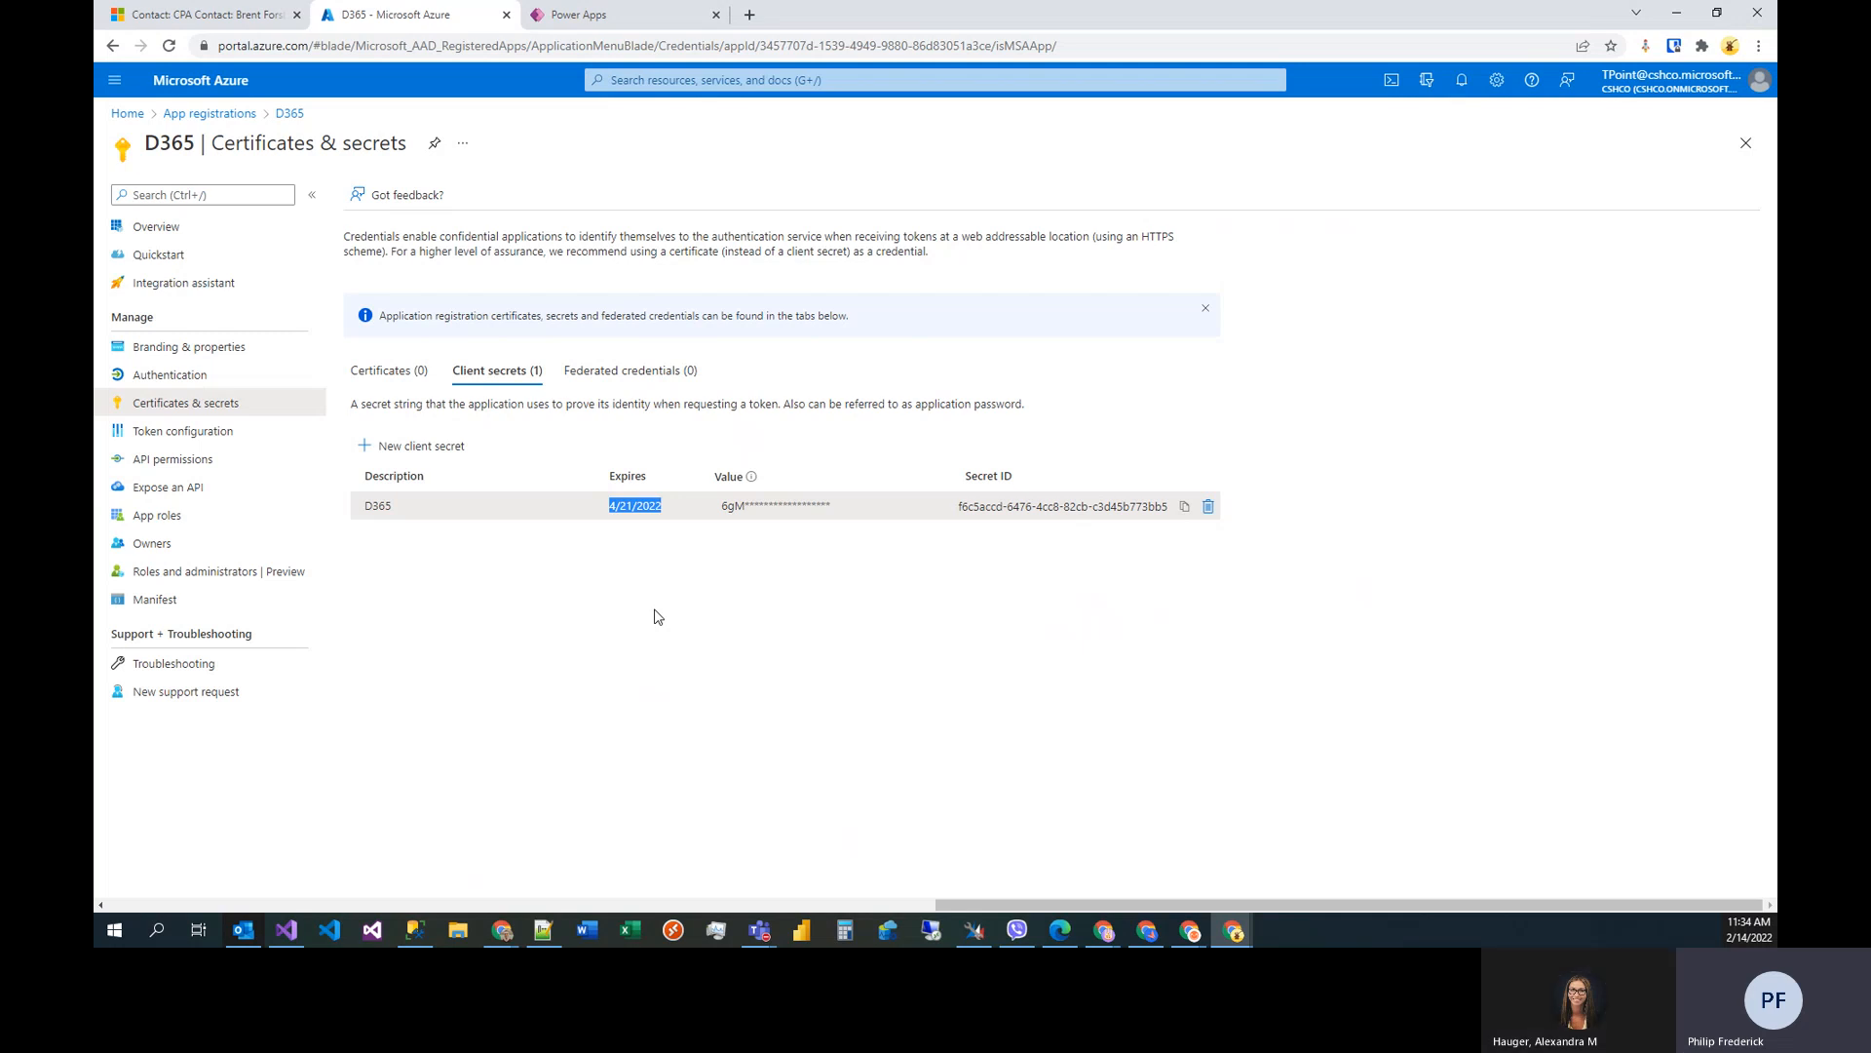
click(656, 615)
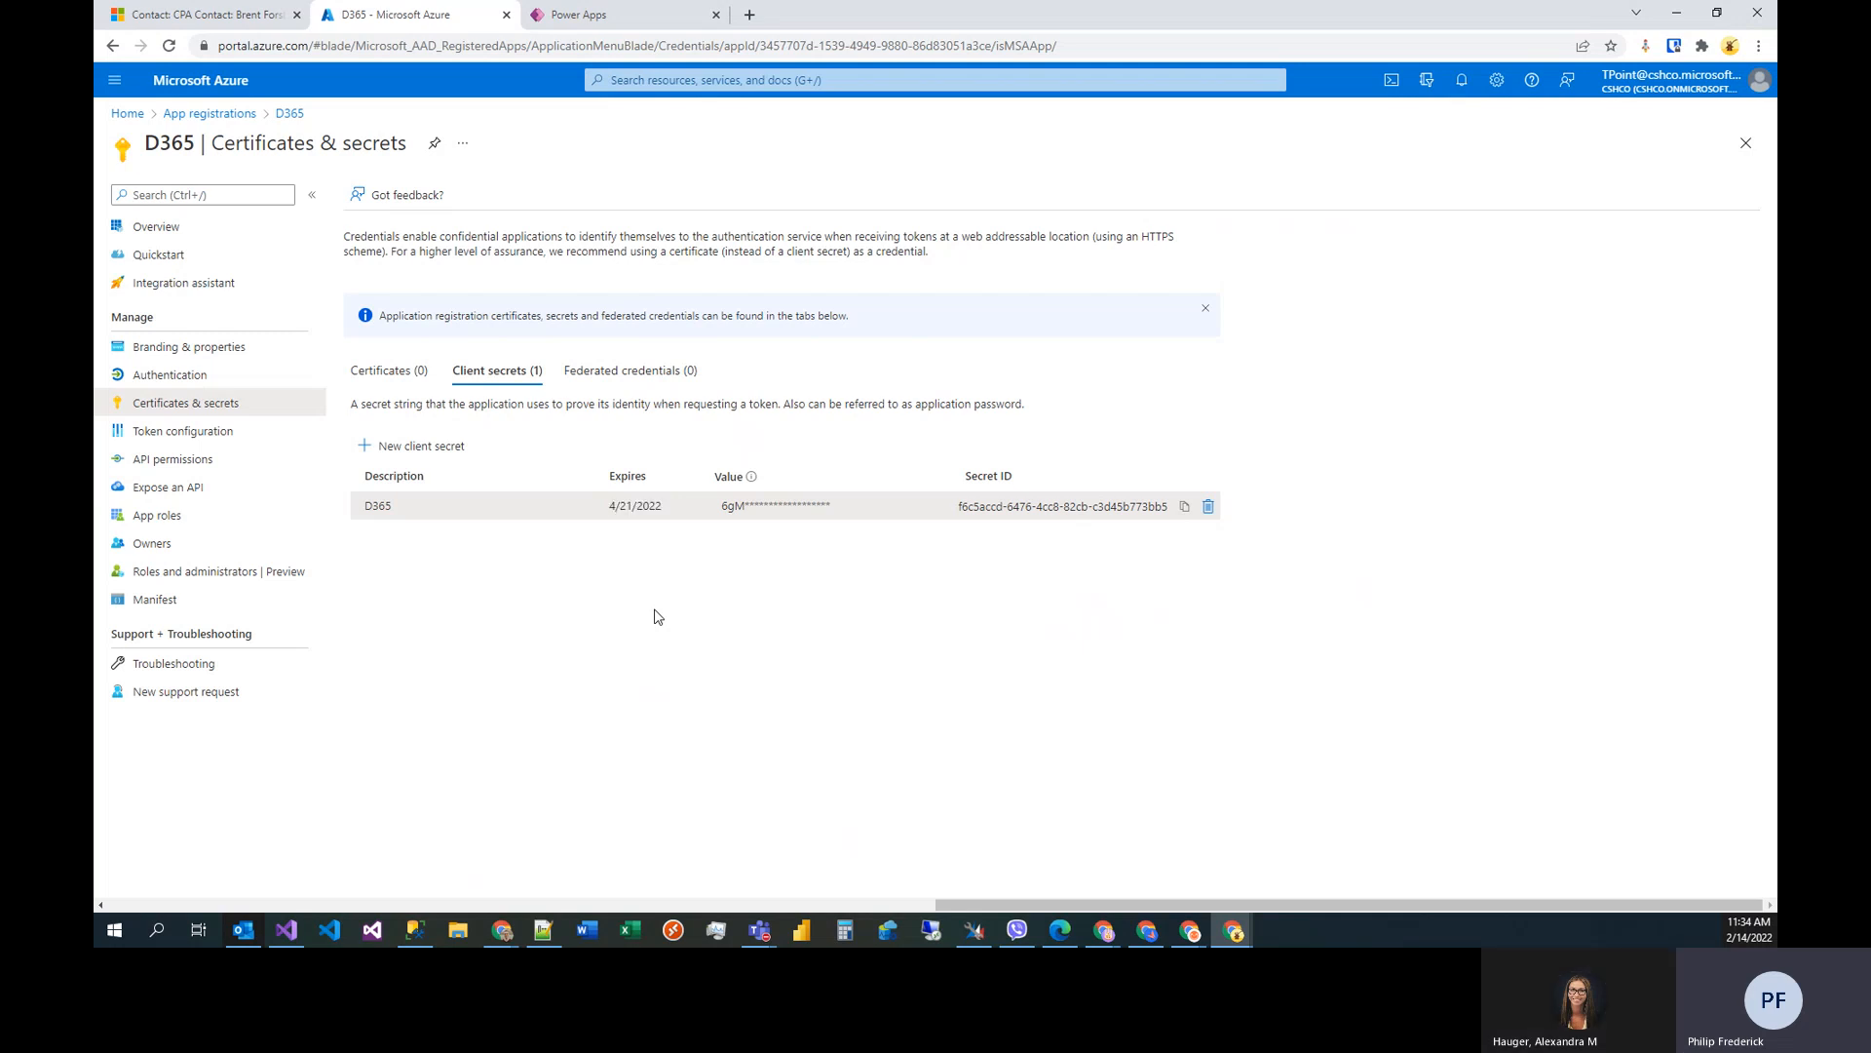
Step: Add a client secret with the description TEST and an expiry of 24 months
click(397, 454)
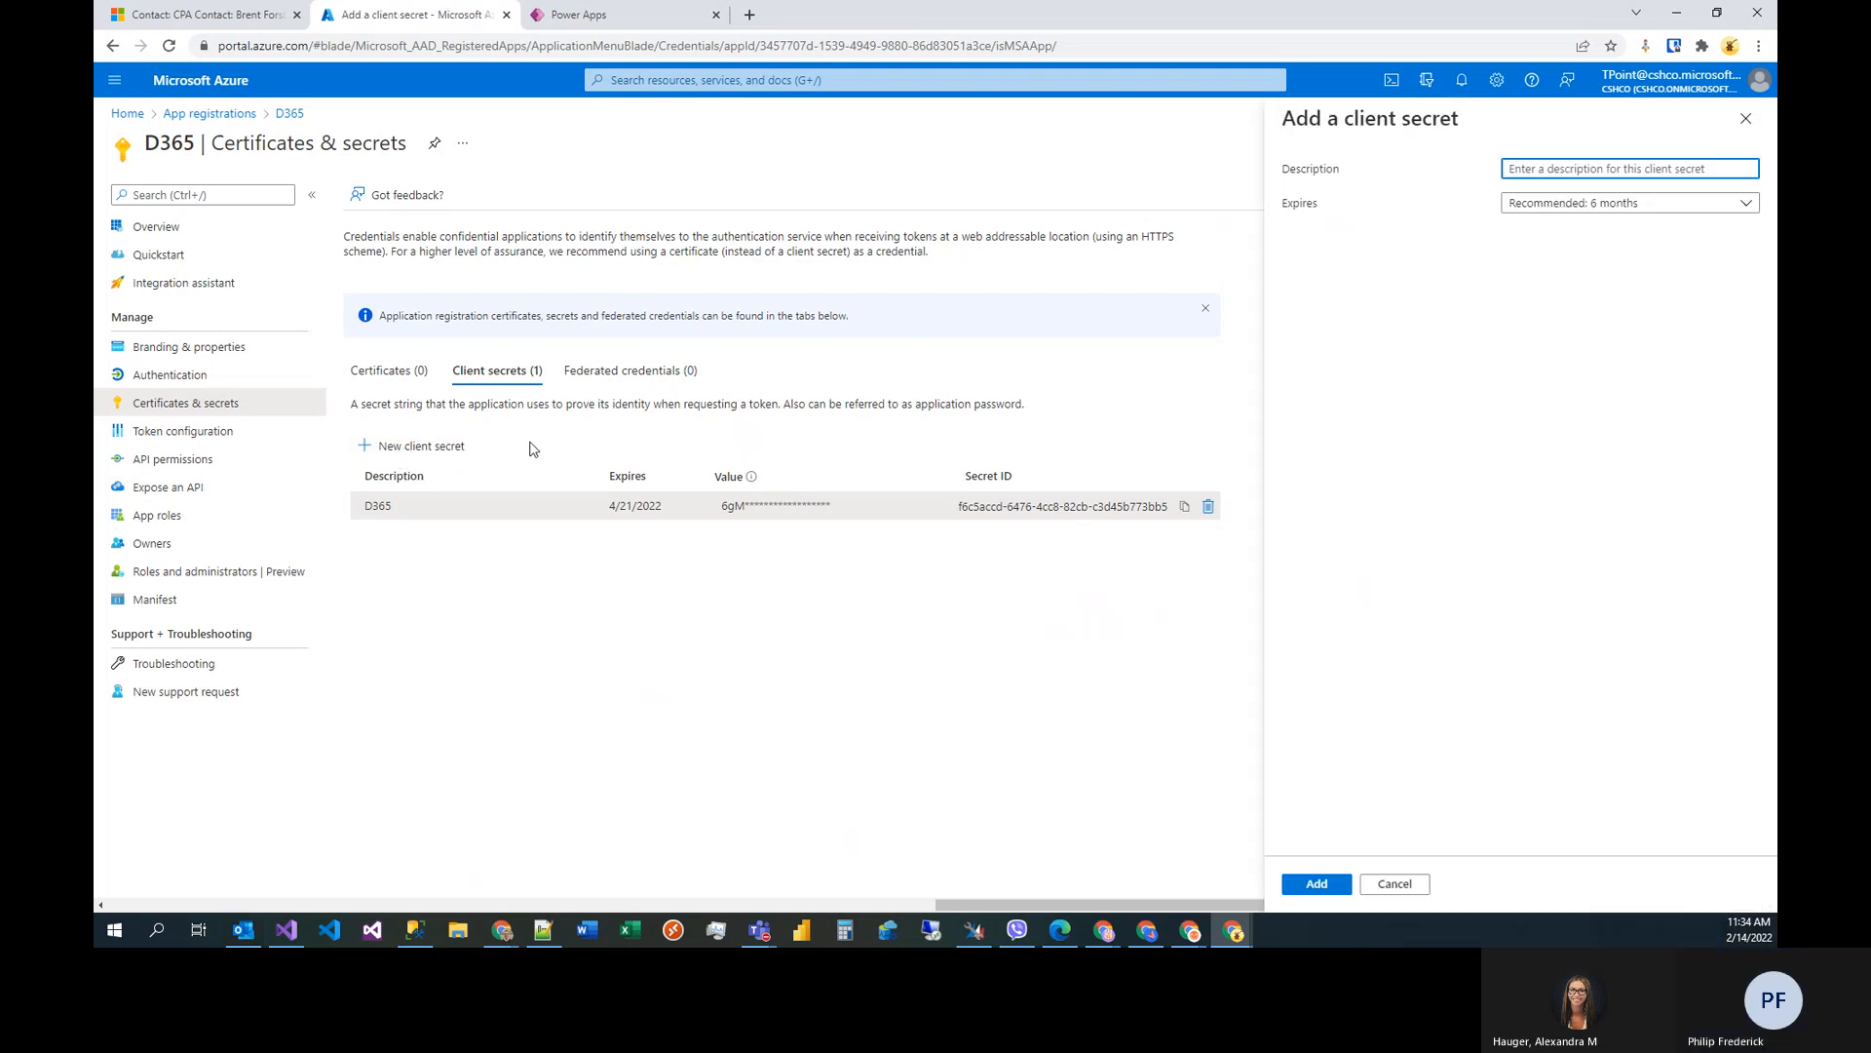
text(TEST)
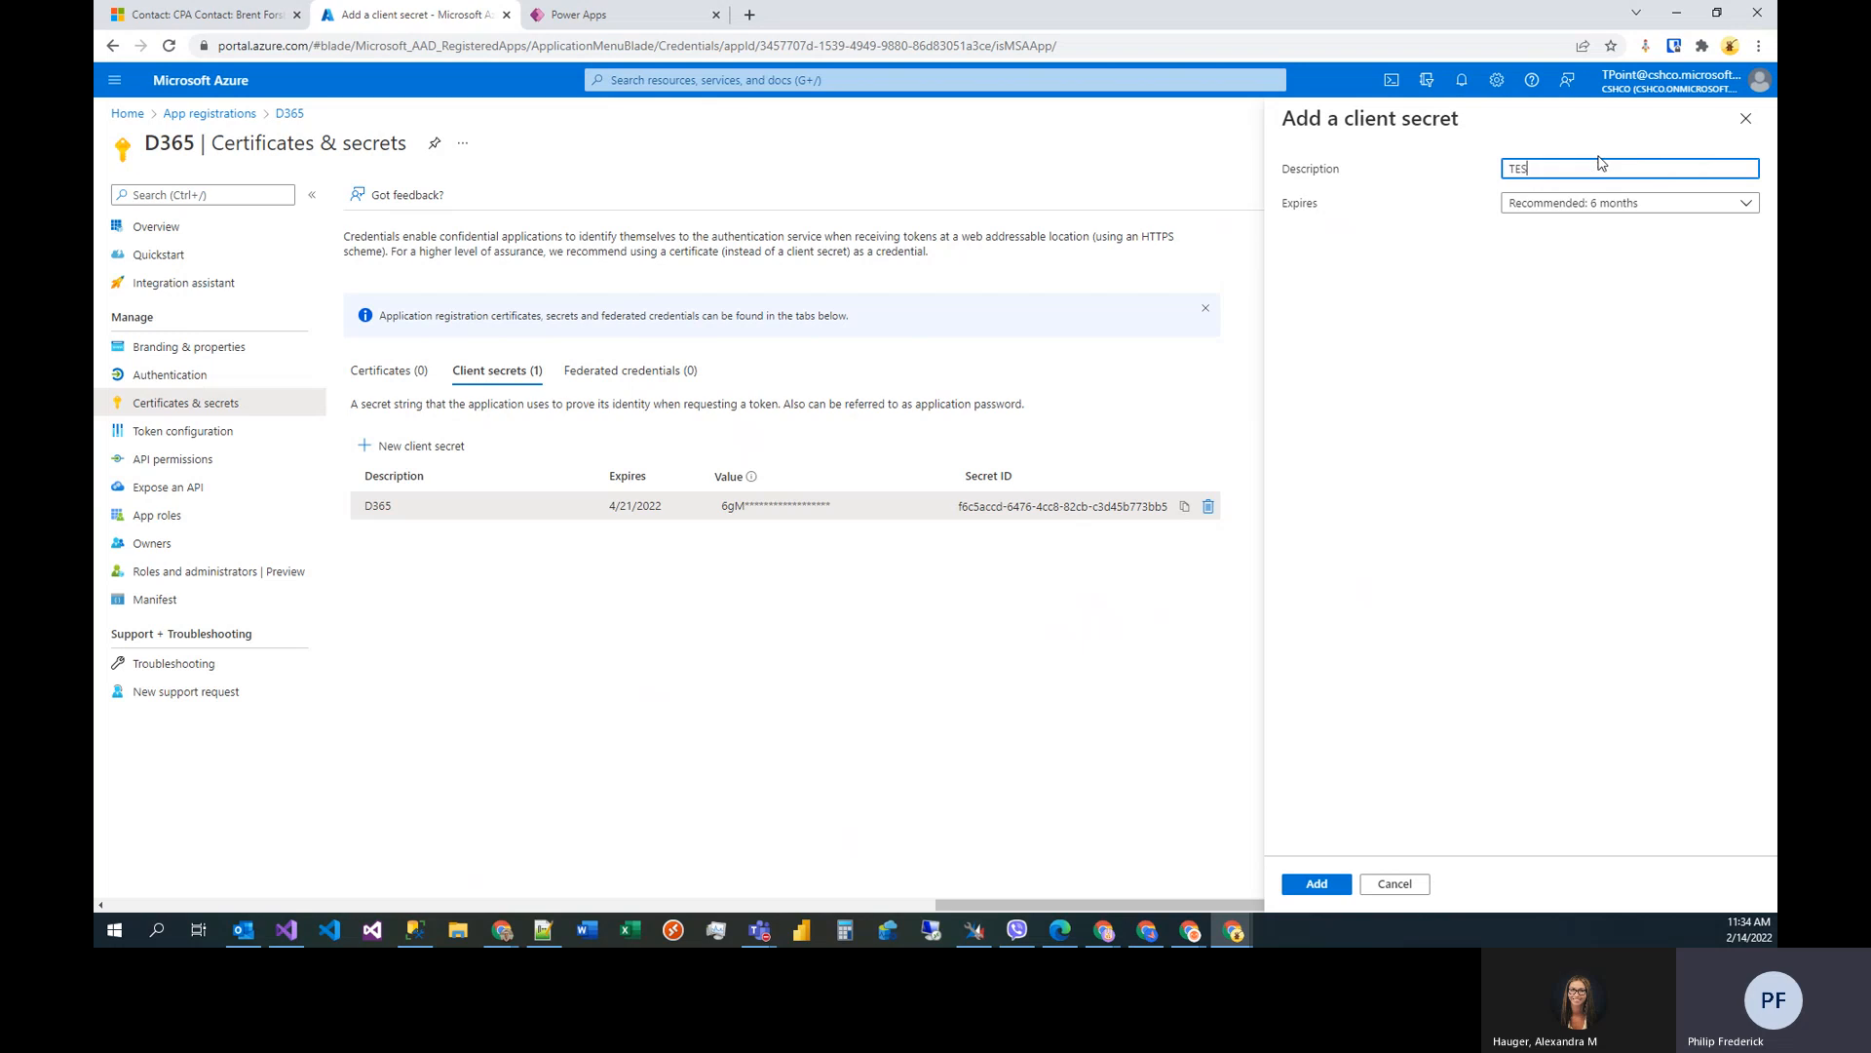
click(1618, 205)
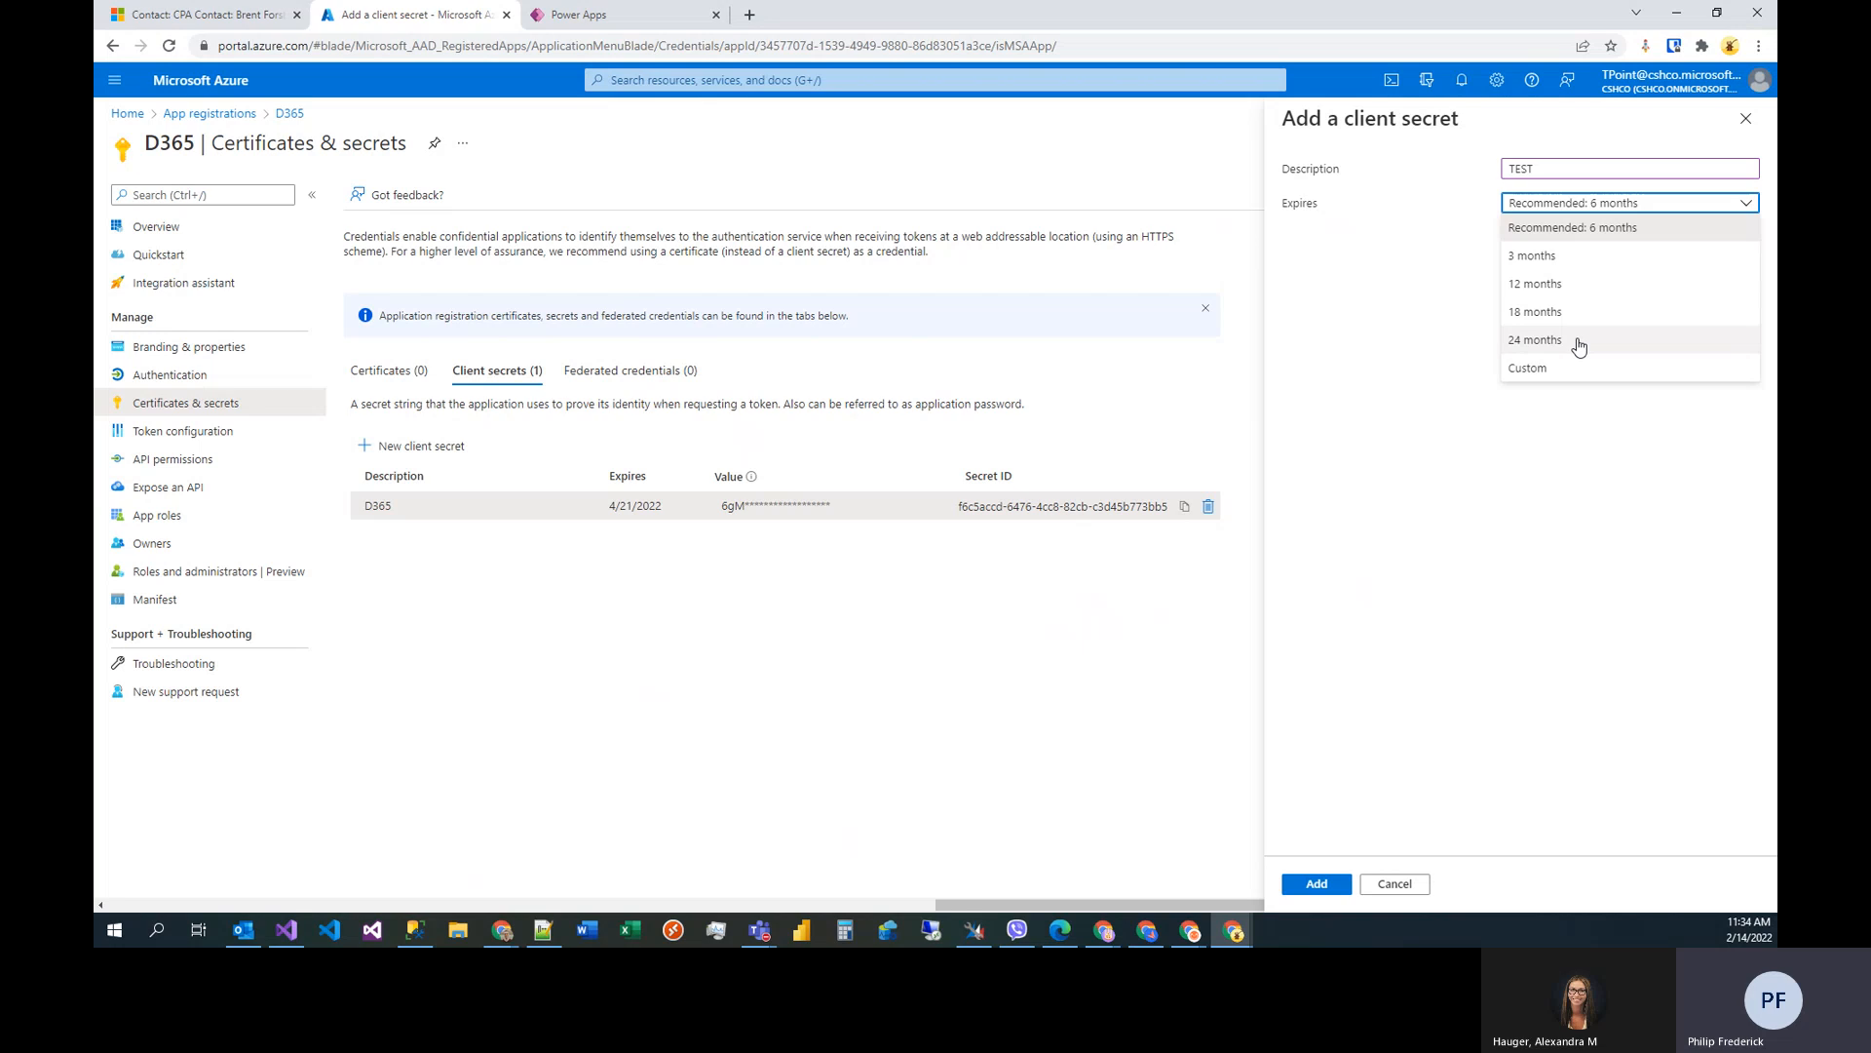
click(1569, 367)
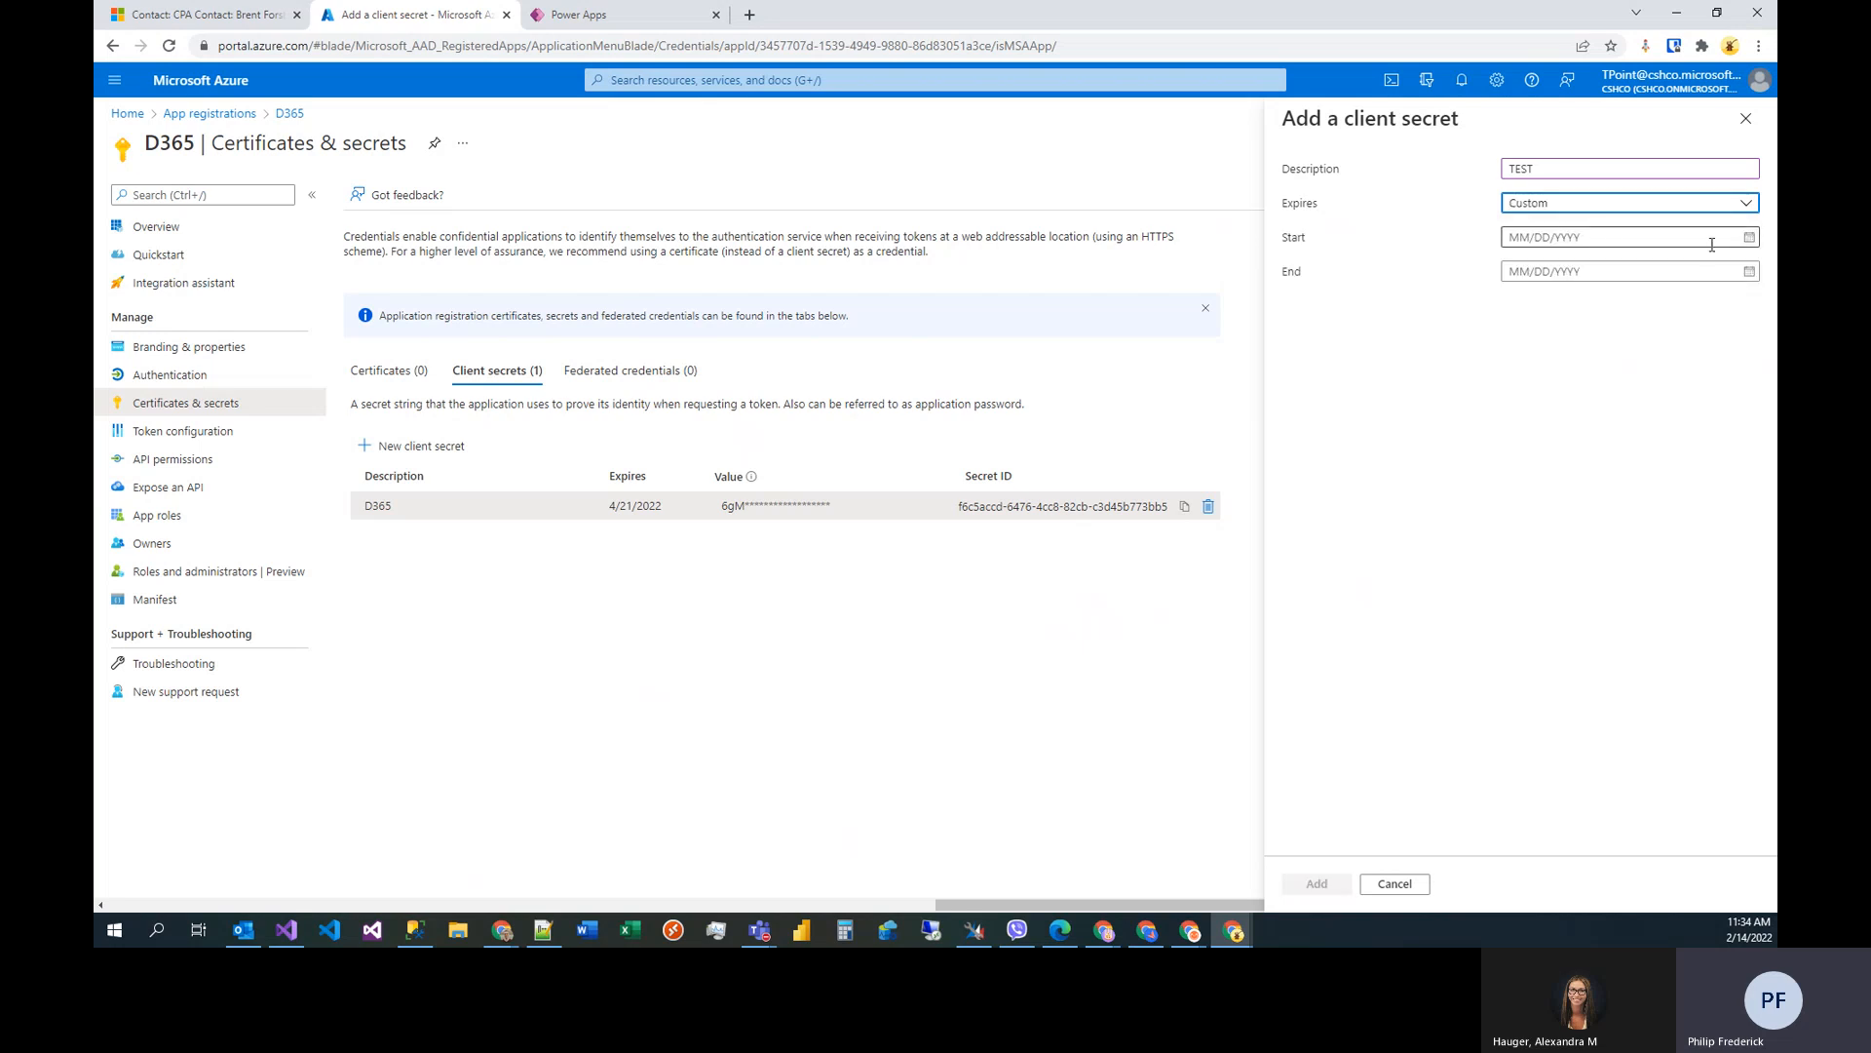
click(1692, 204)
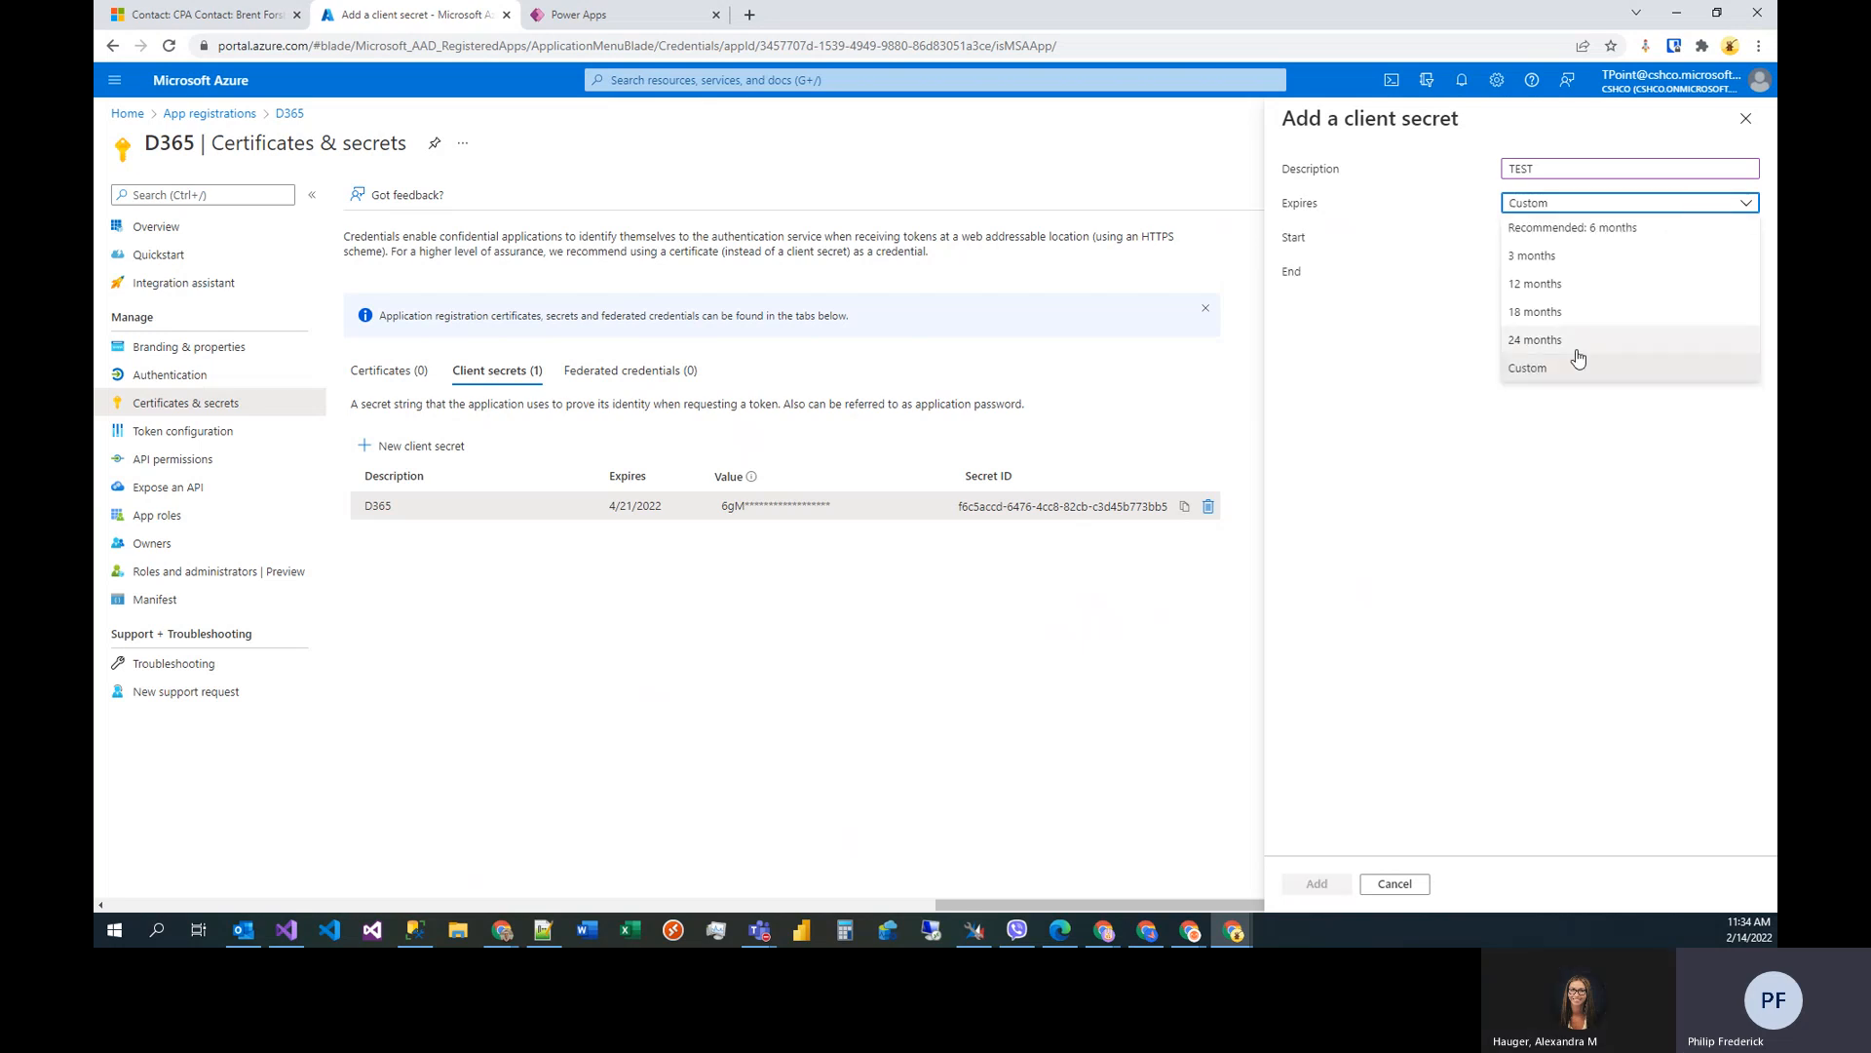
click(1576, 345)
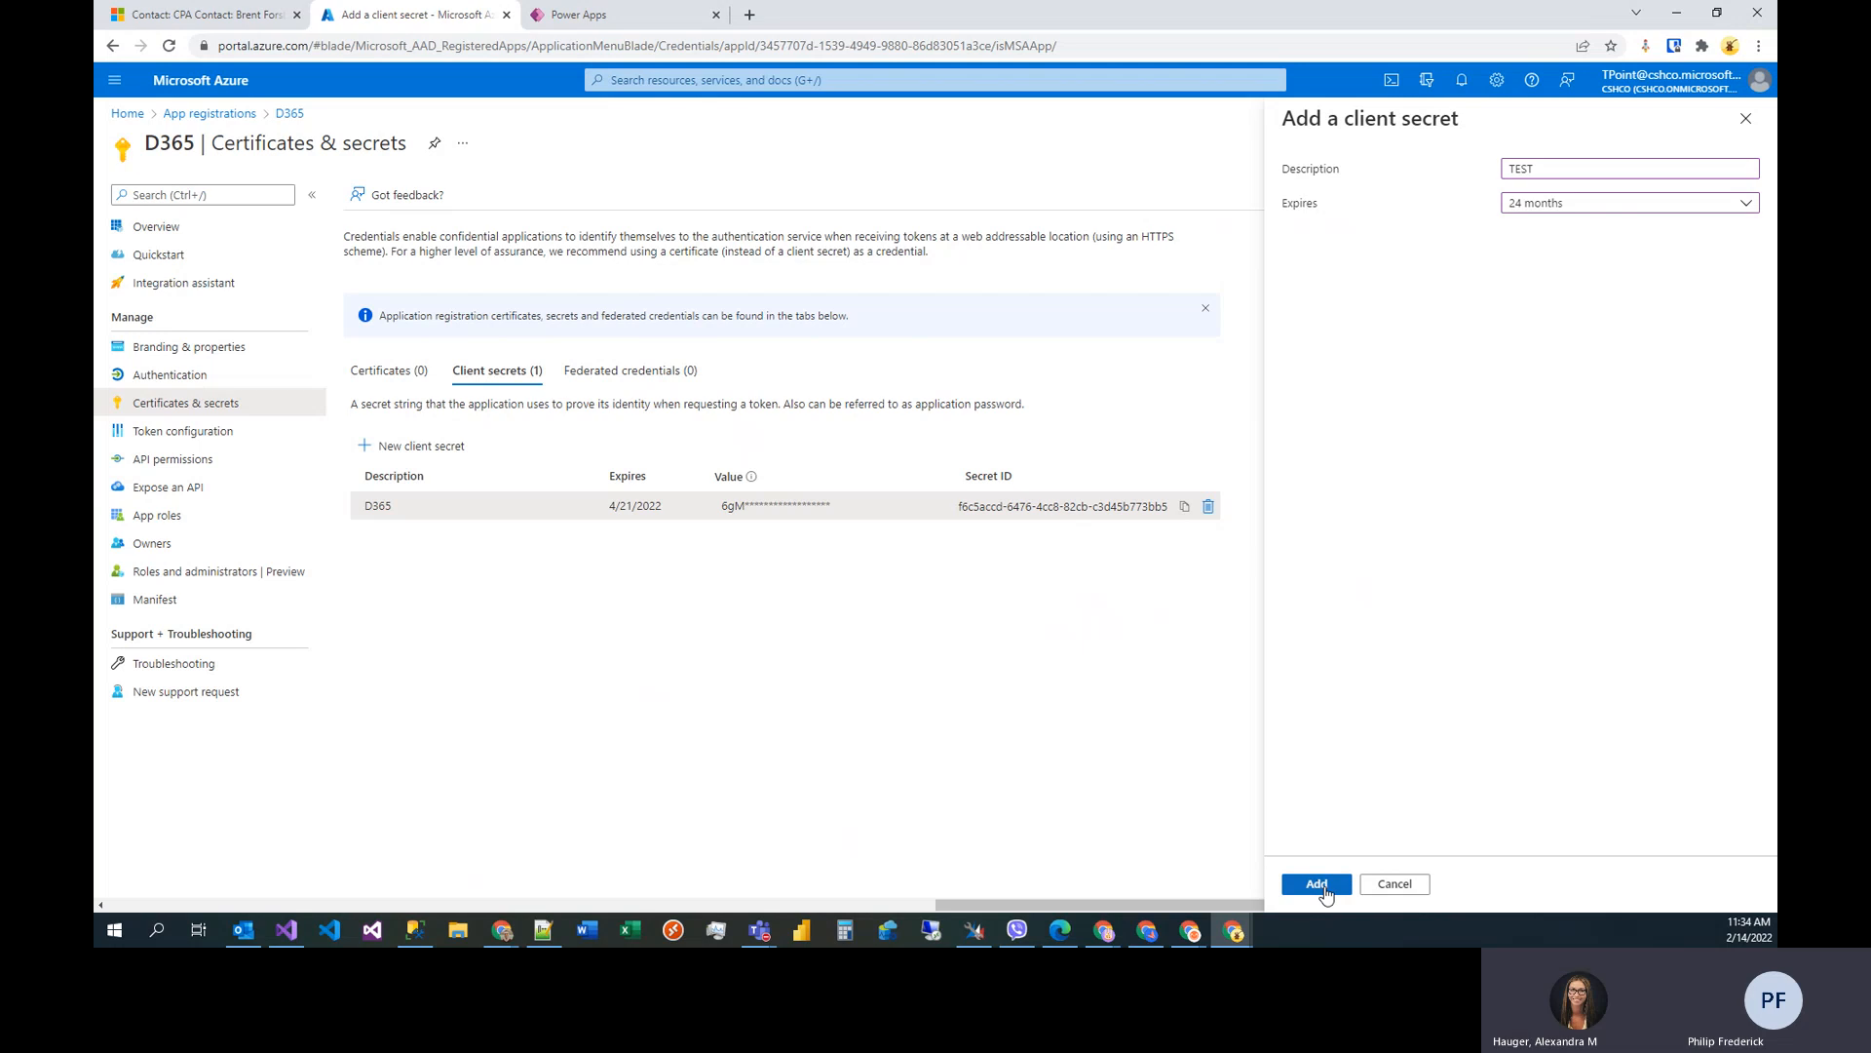
click(1320, 886)
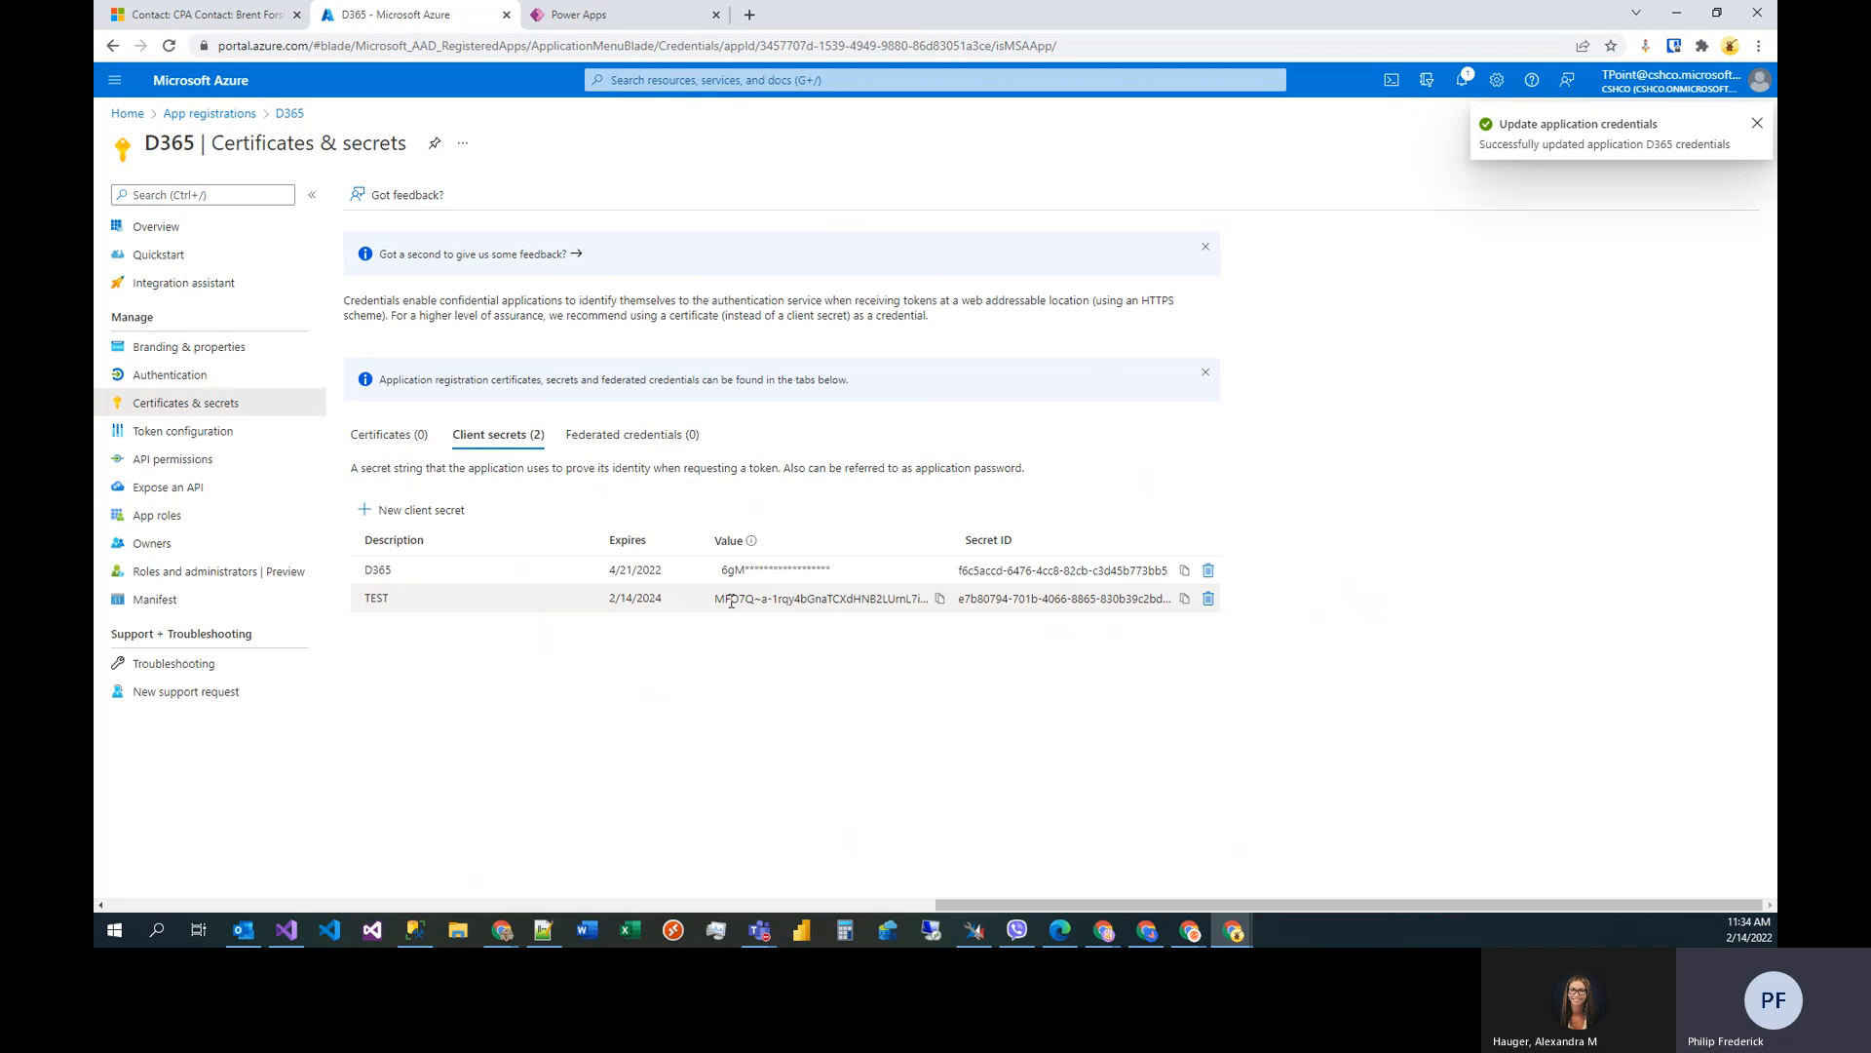
Step: Copy the value of the TEST client secret and delete that secret
drag(718, 598, 911, 594)
click(940, 597)
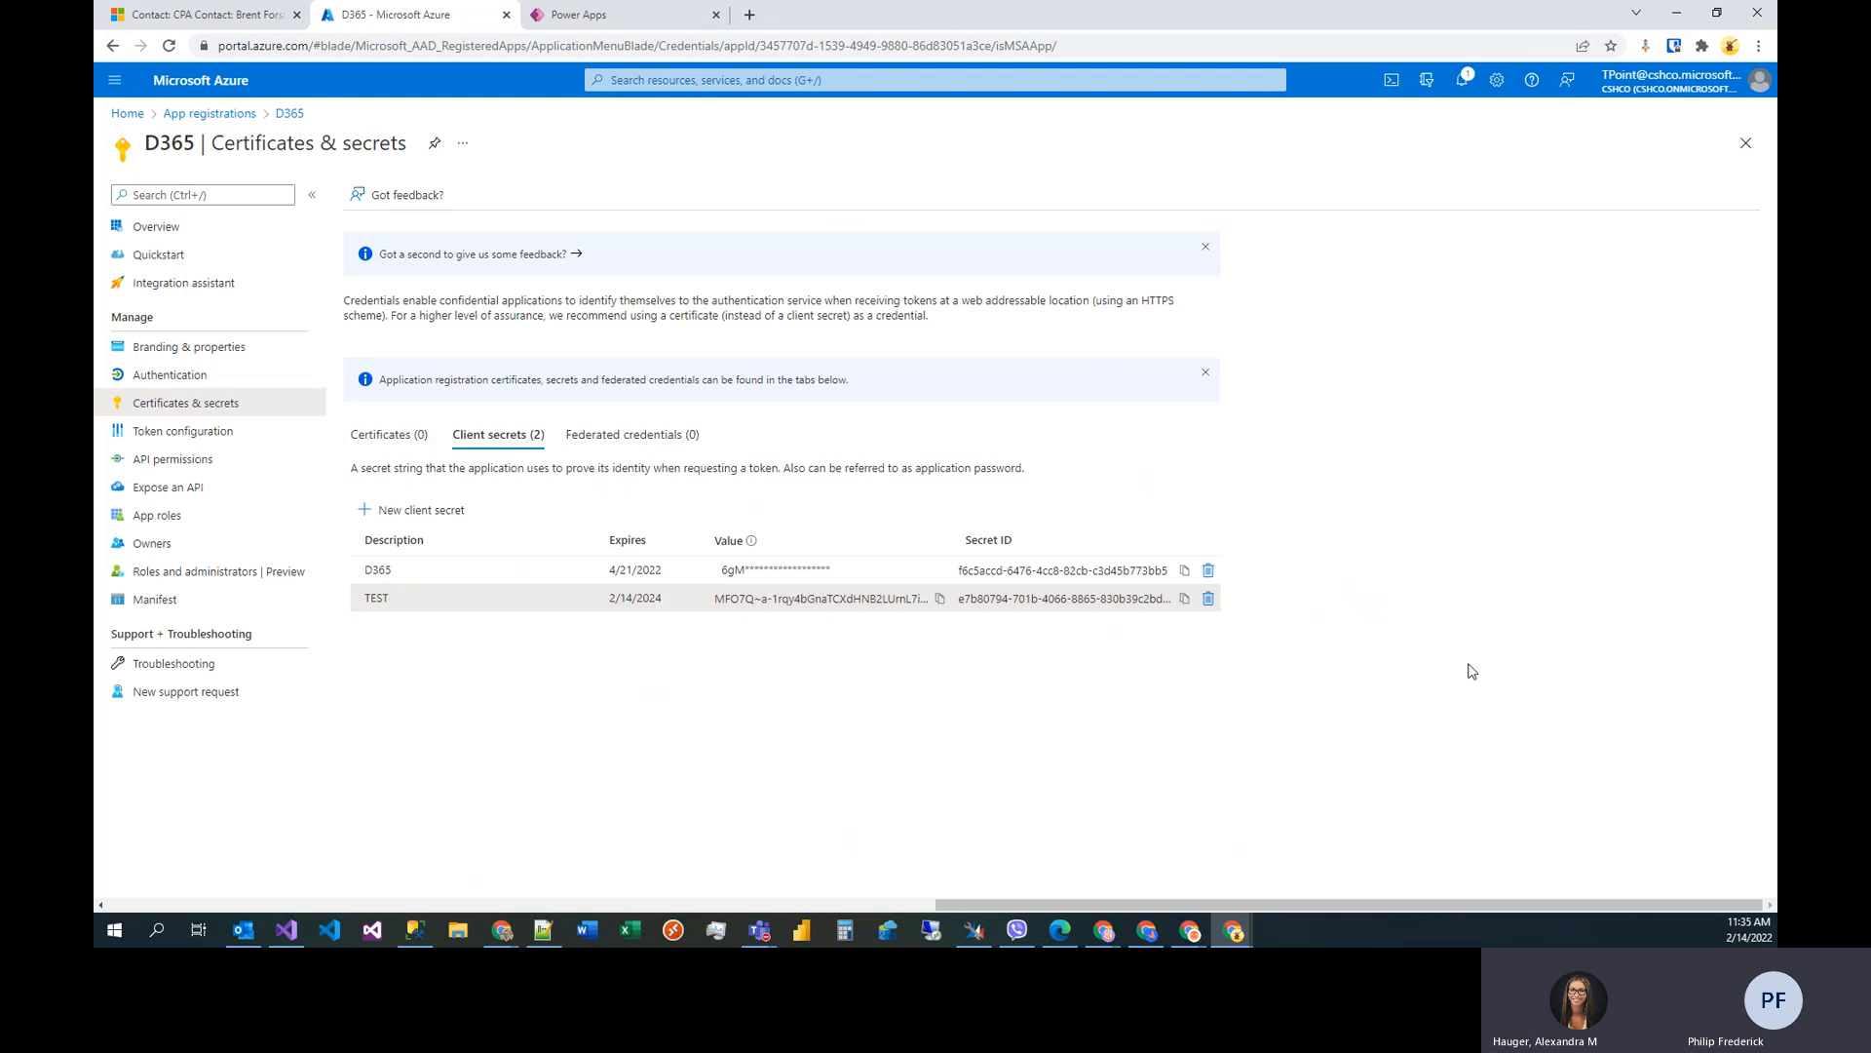
click(1207, 598)
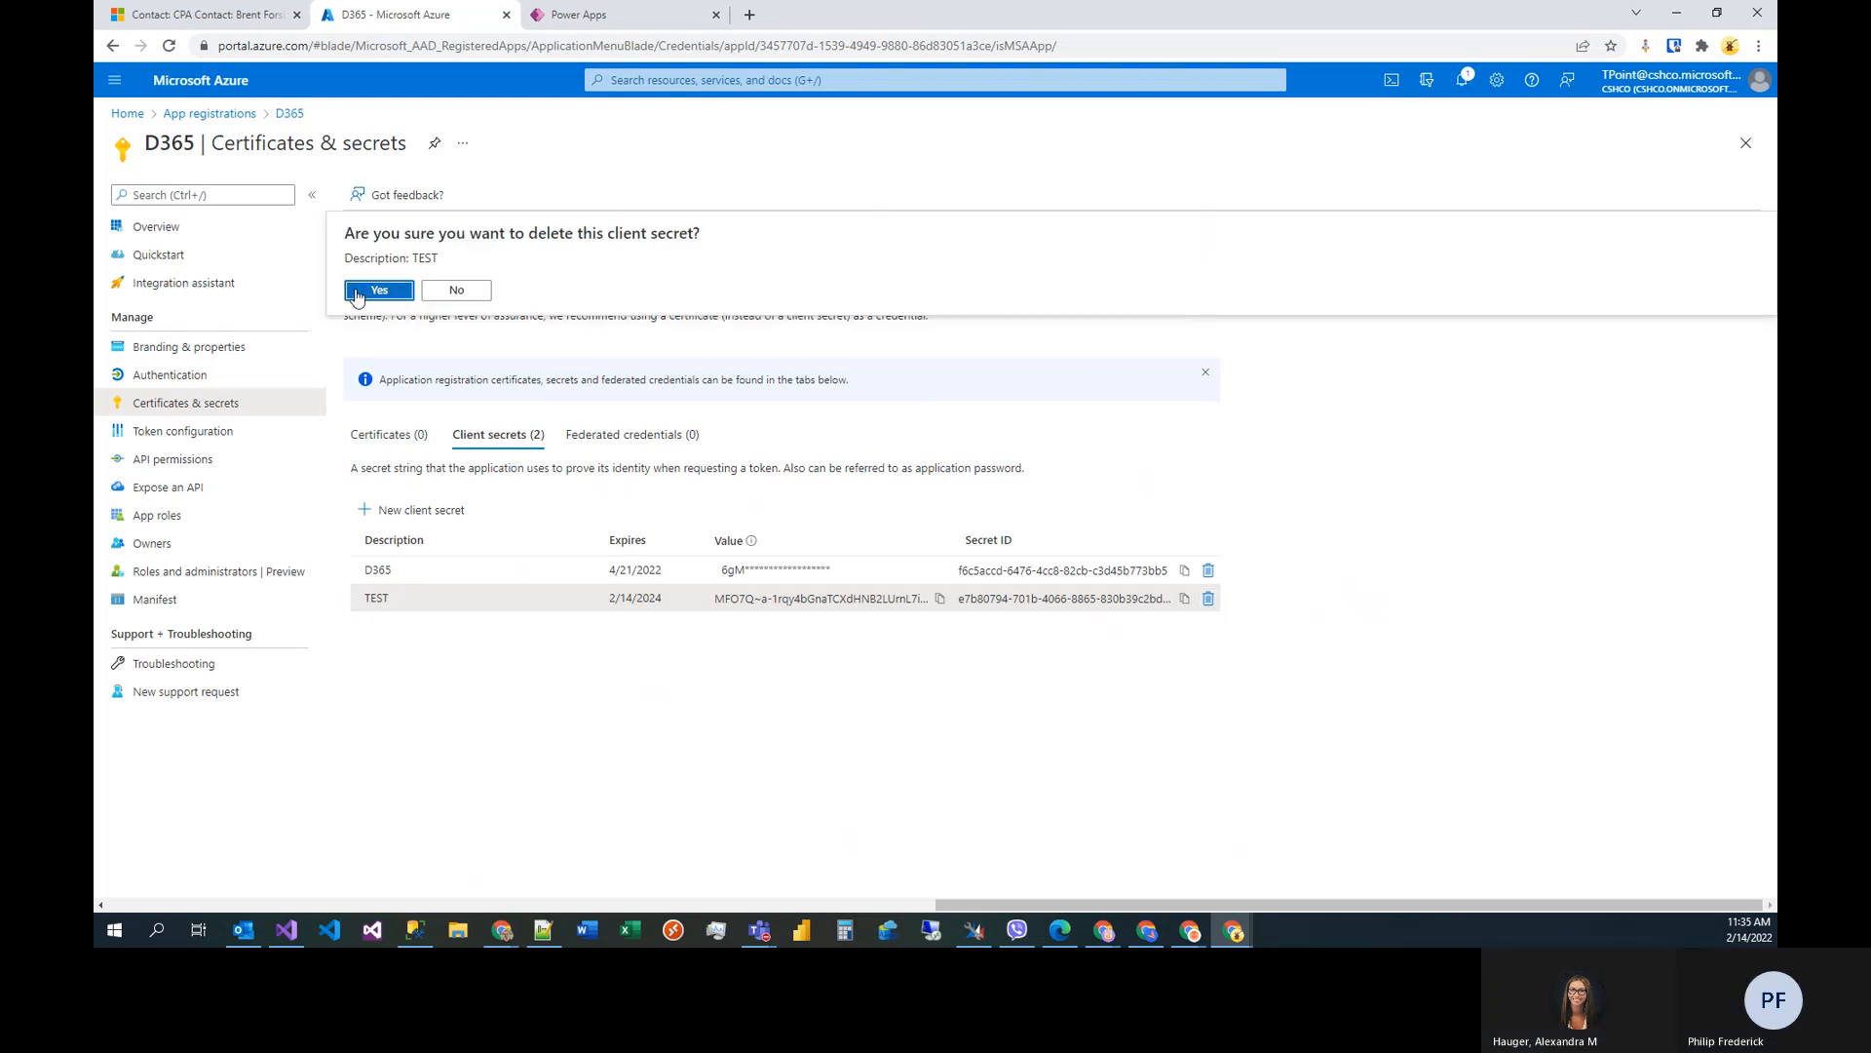
click(359, 293)
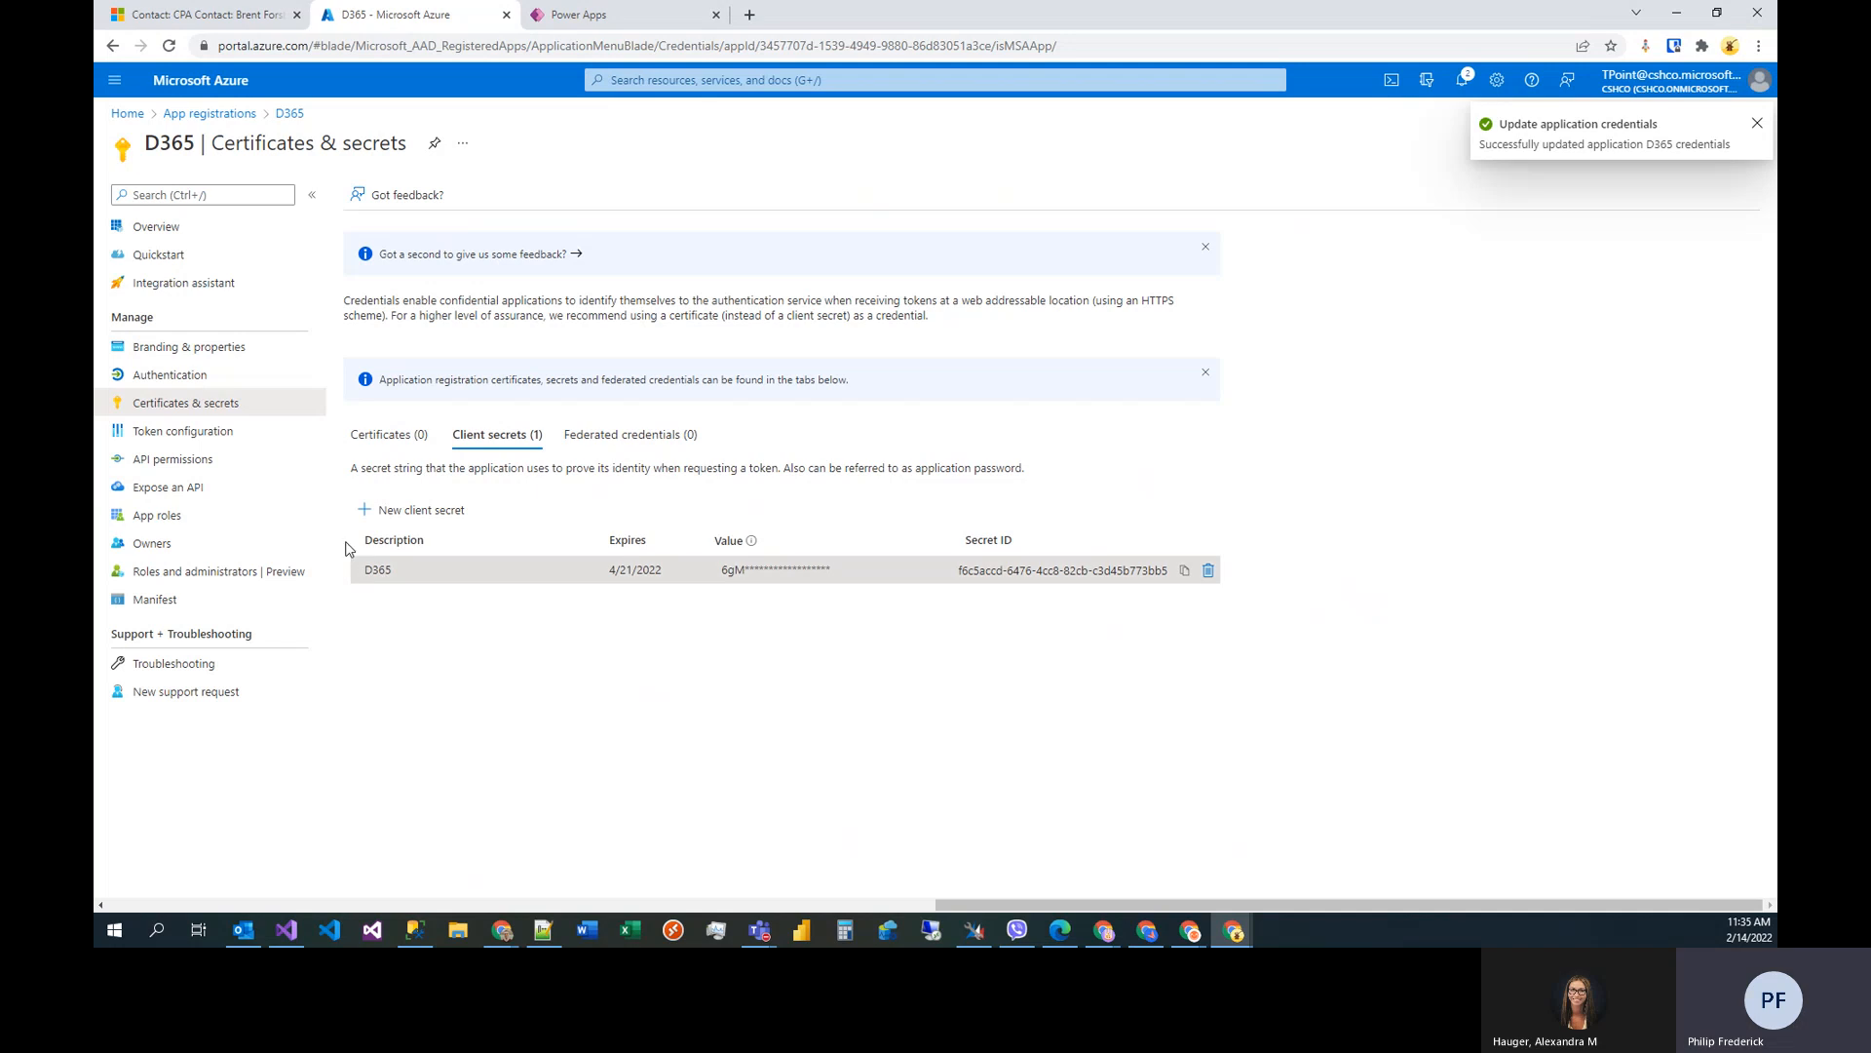
Step: Return to the D365 app registration's overview and select its application (client) ID value
click(169, 234)
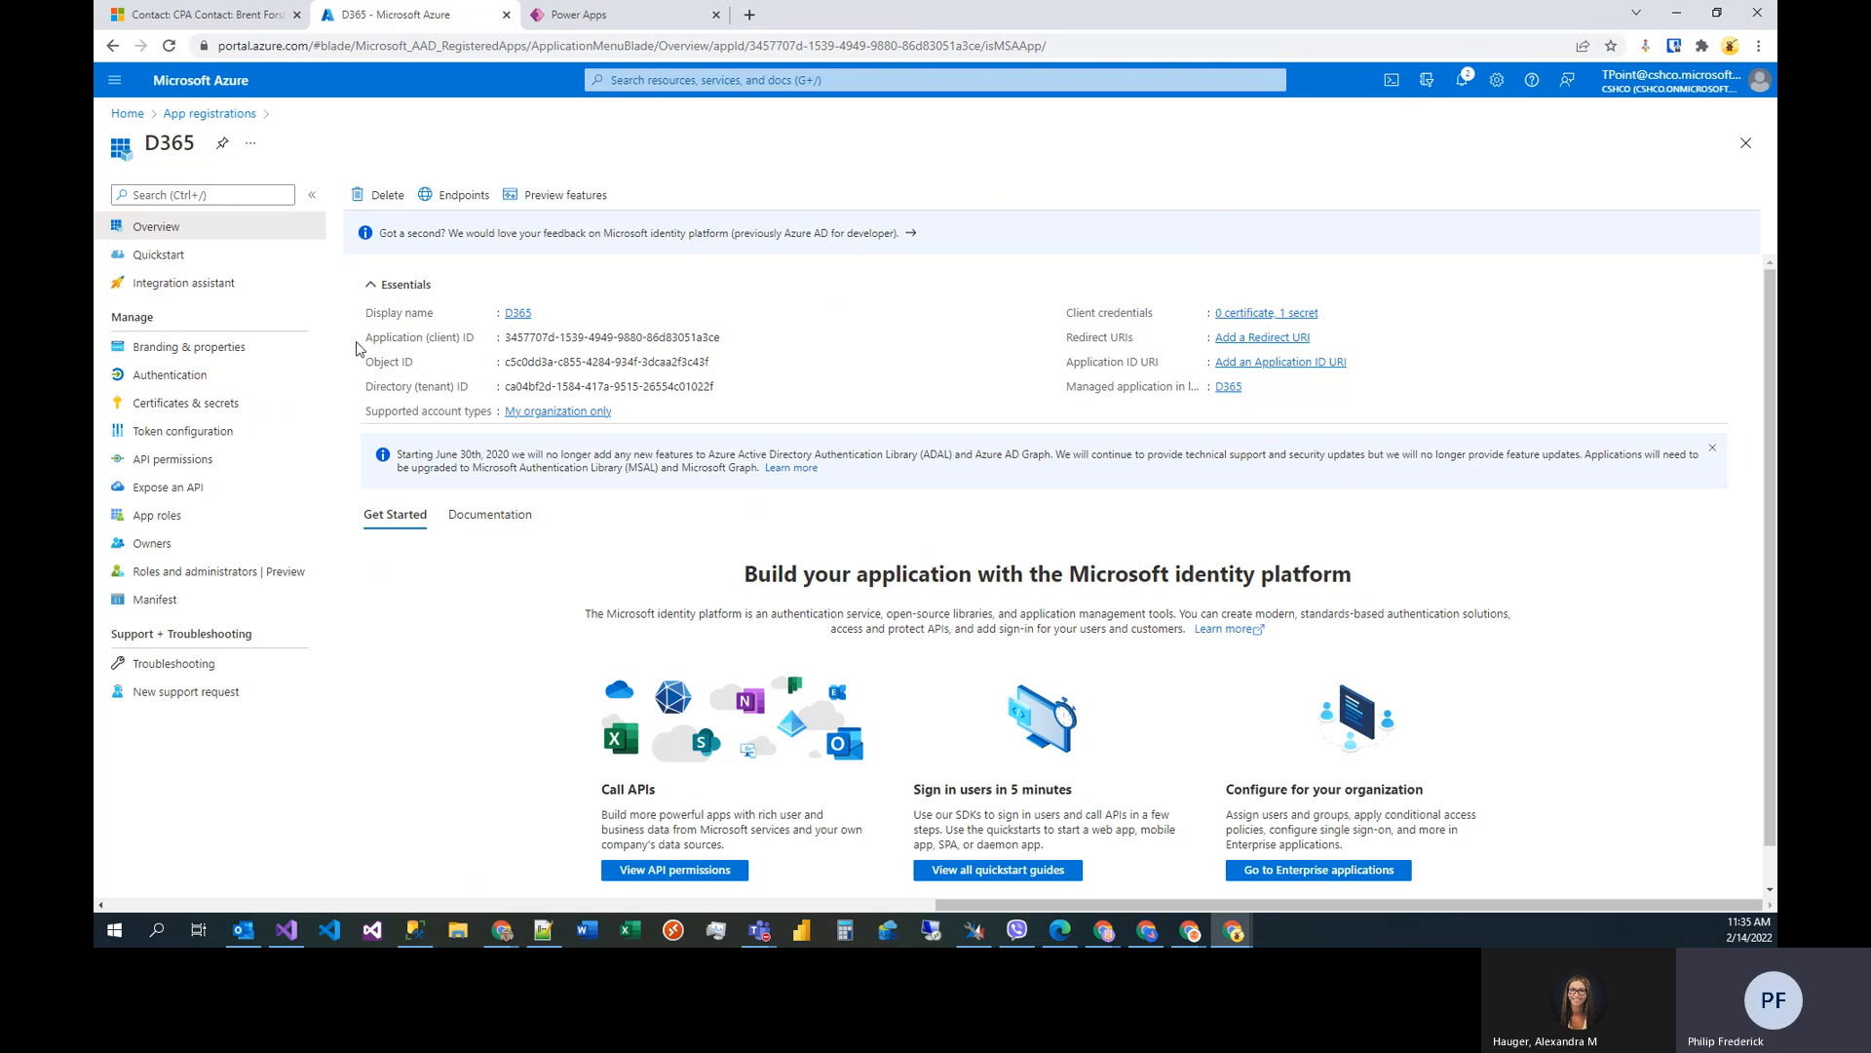
drag(380, 339, 478, 347)
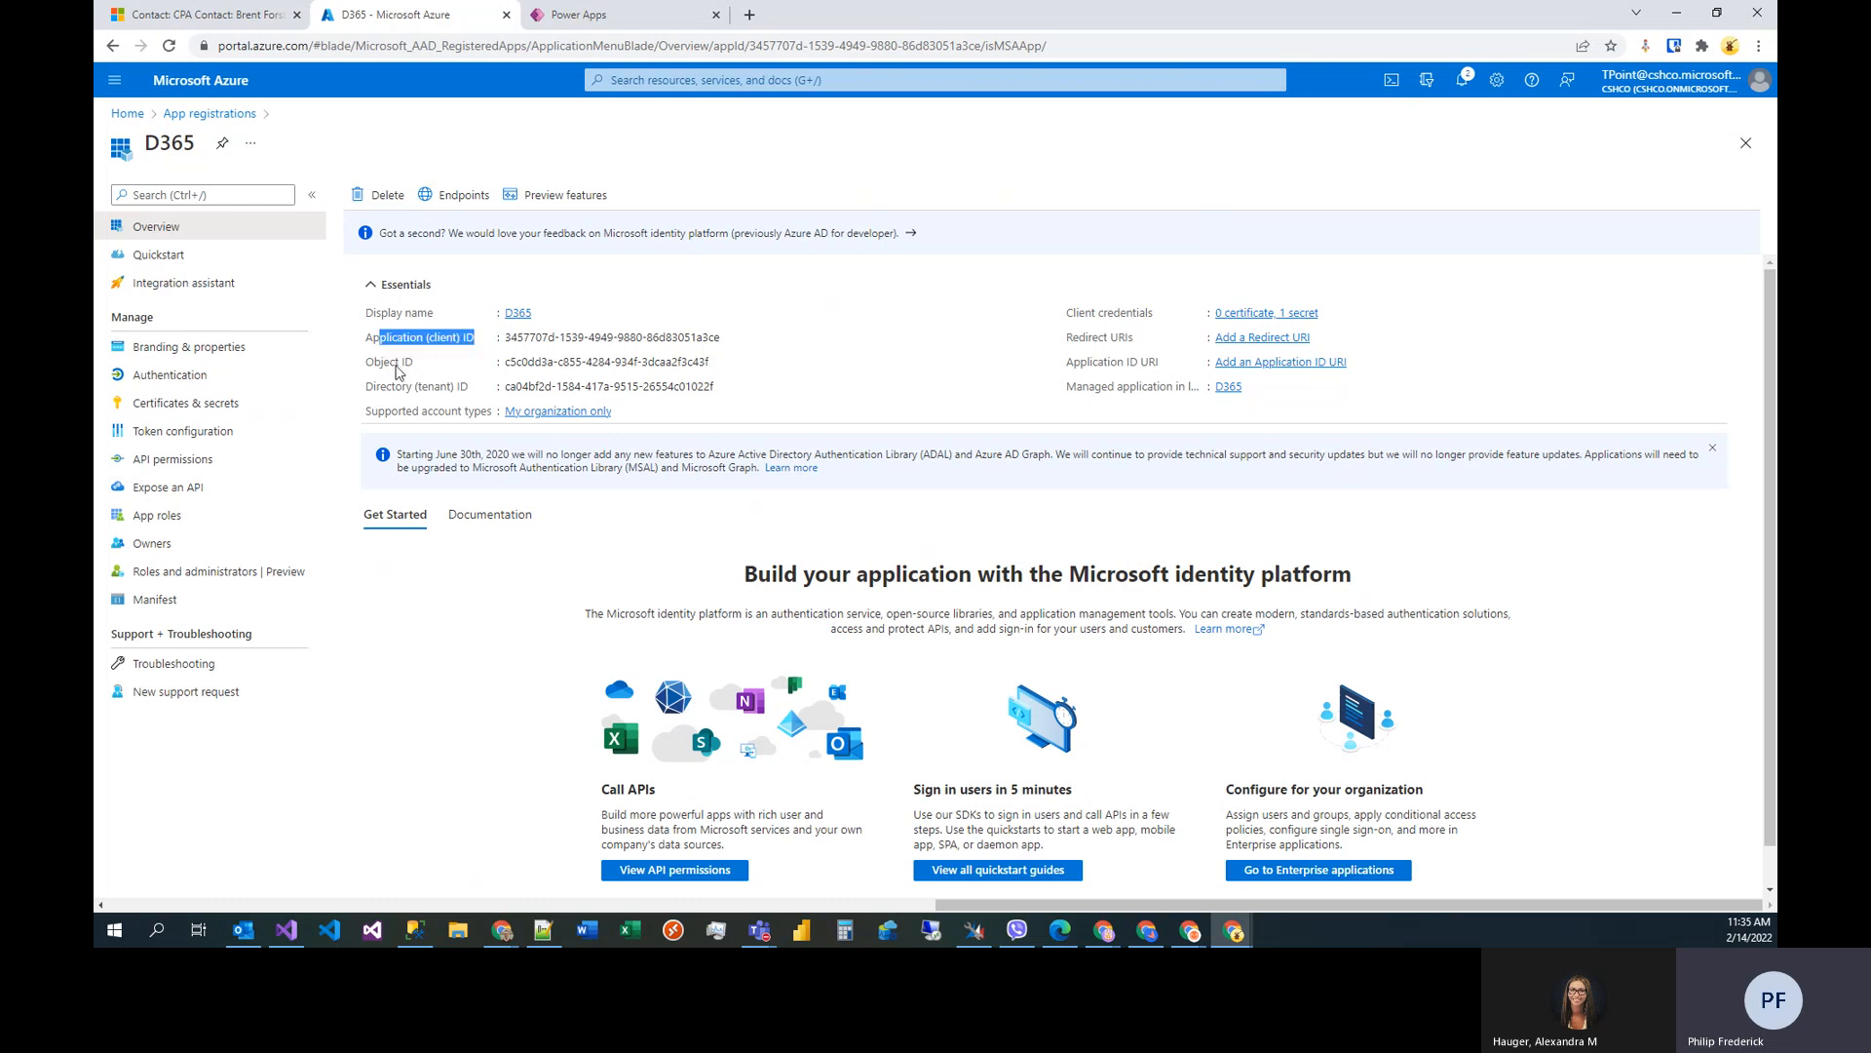
click(434, 345)
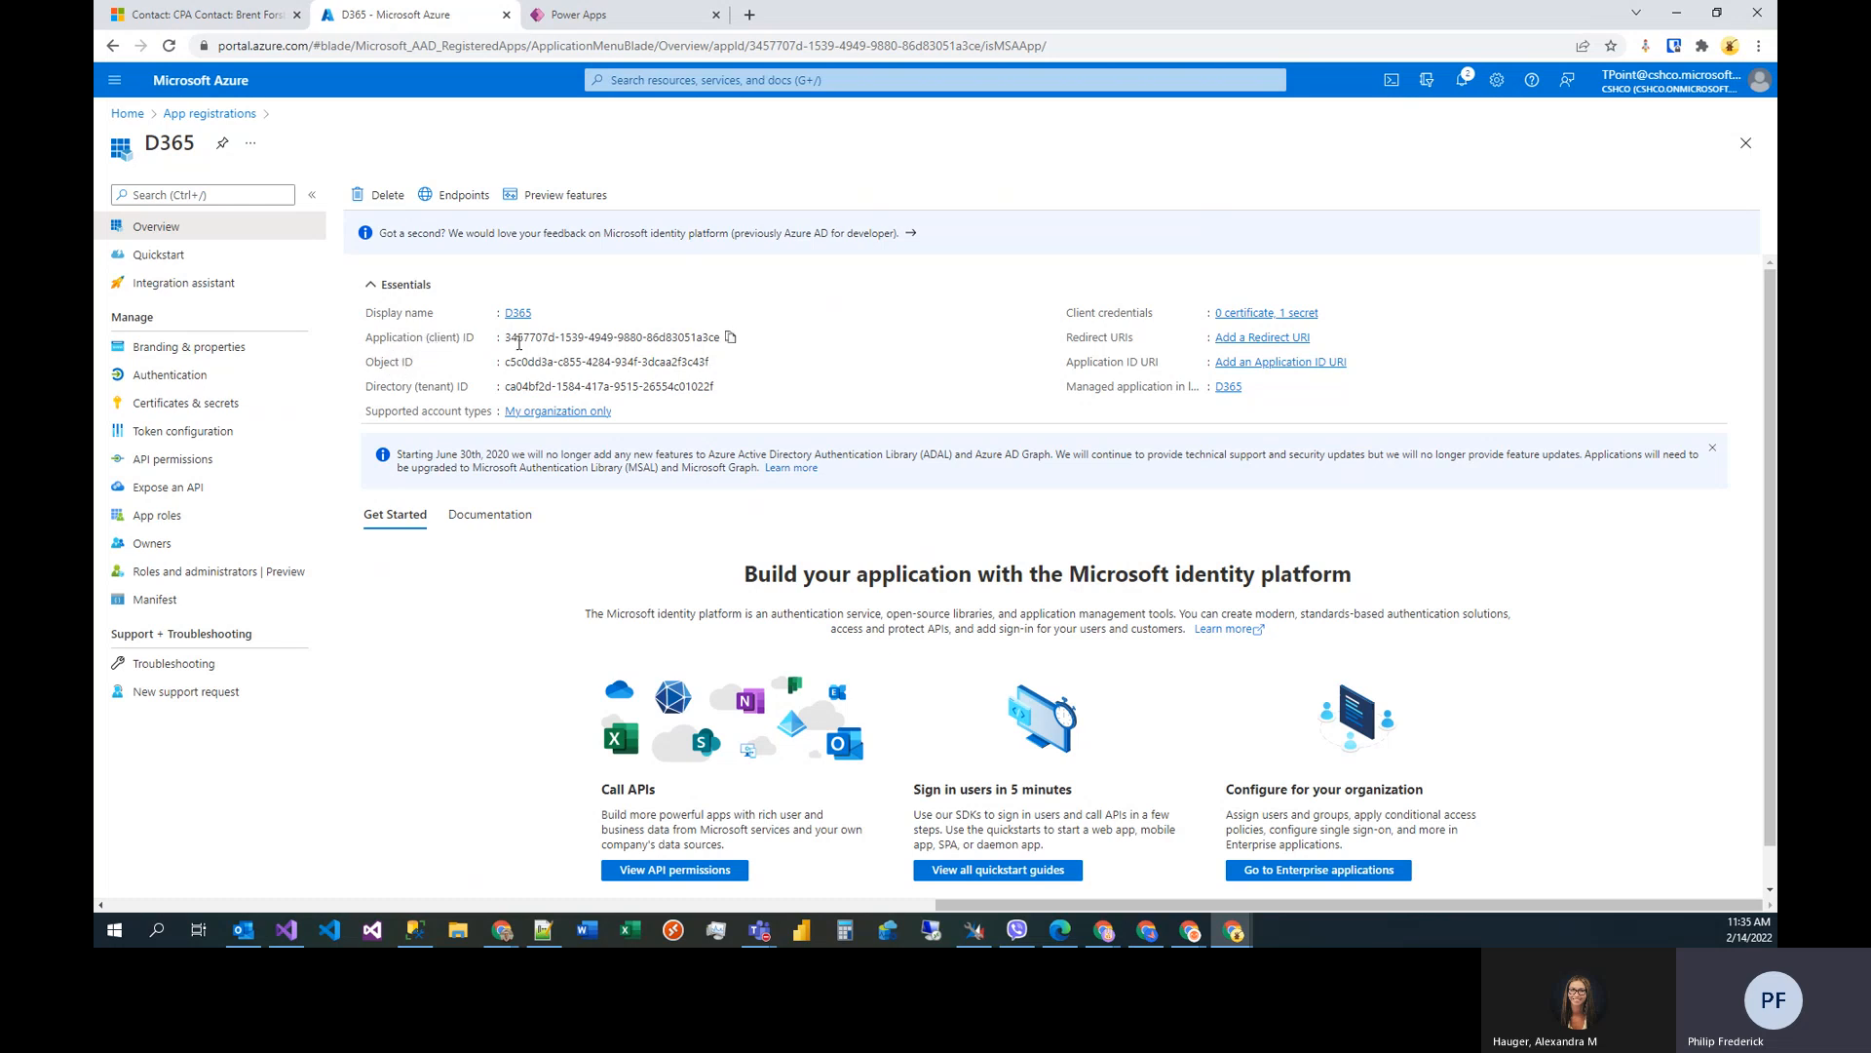
triple_click(551, 338)
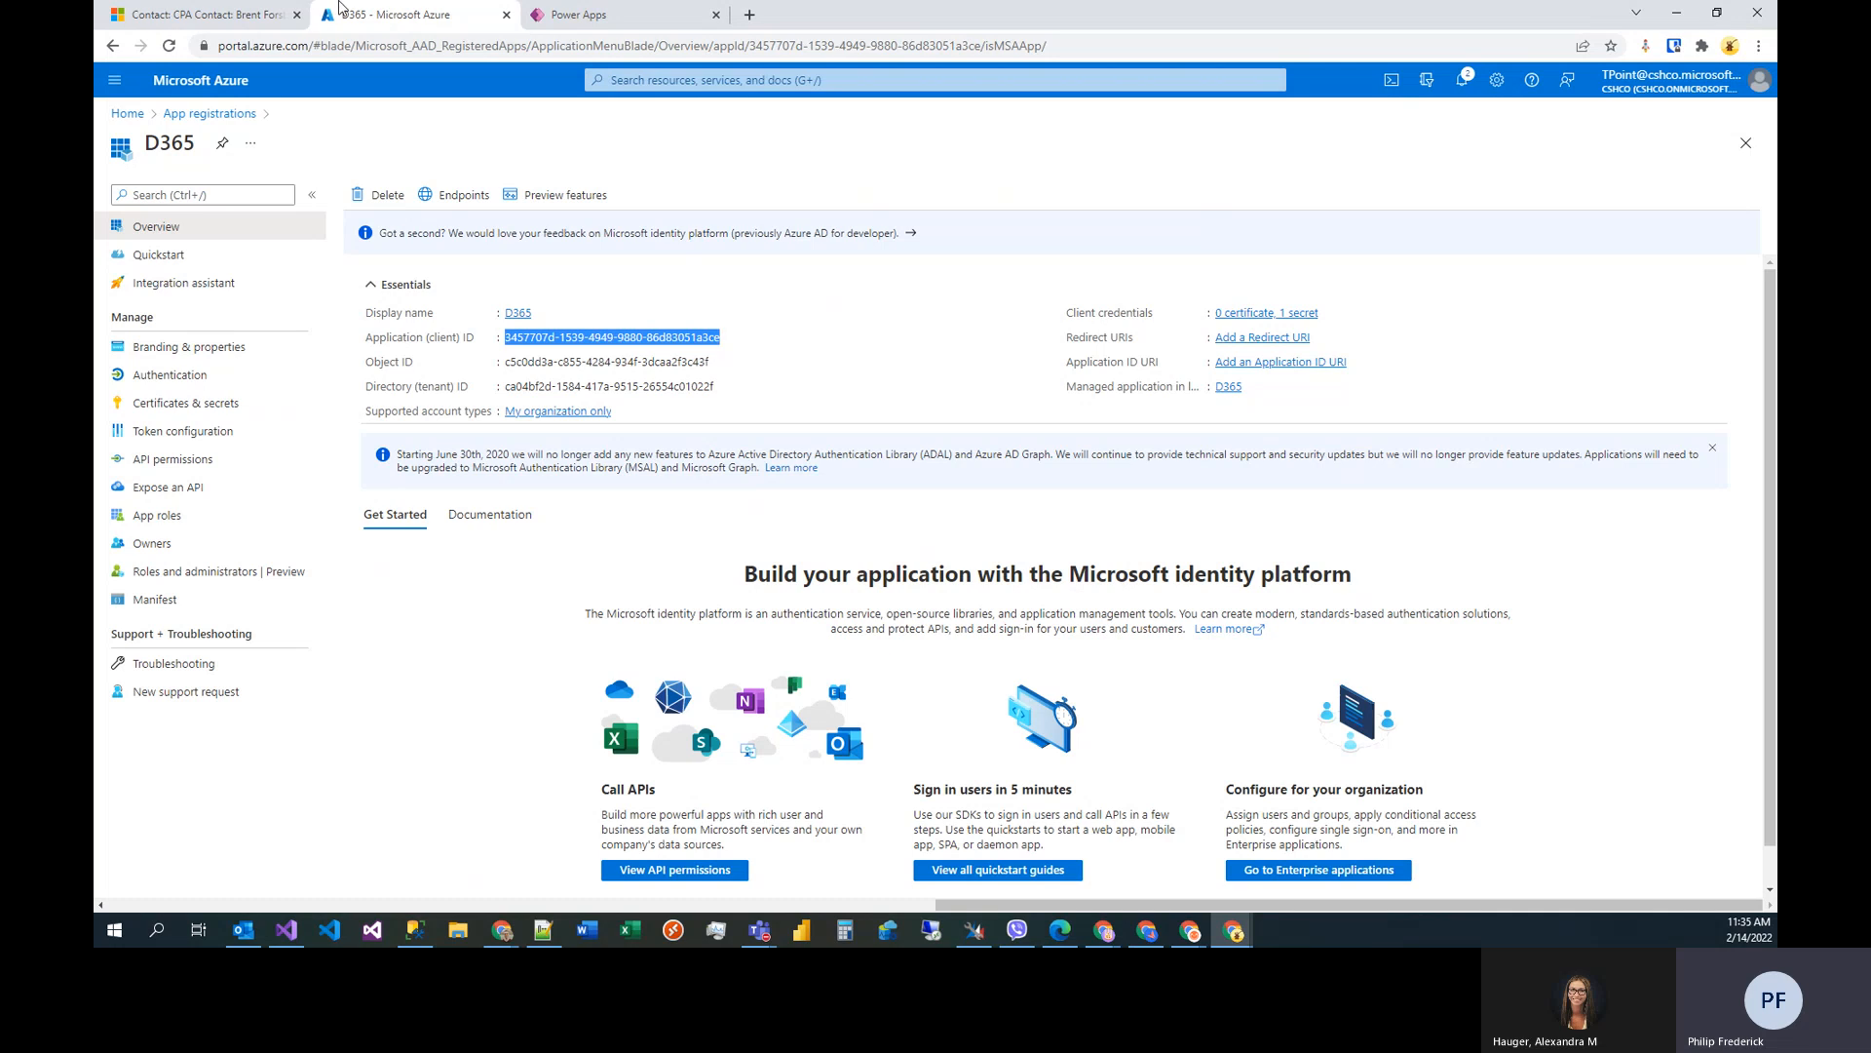
Step: Switch to Dynamics 365, duplicate the open contact page and open Advanced Settings from the duplicate
click(260, 27)
right_click(261, 26)
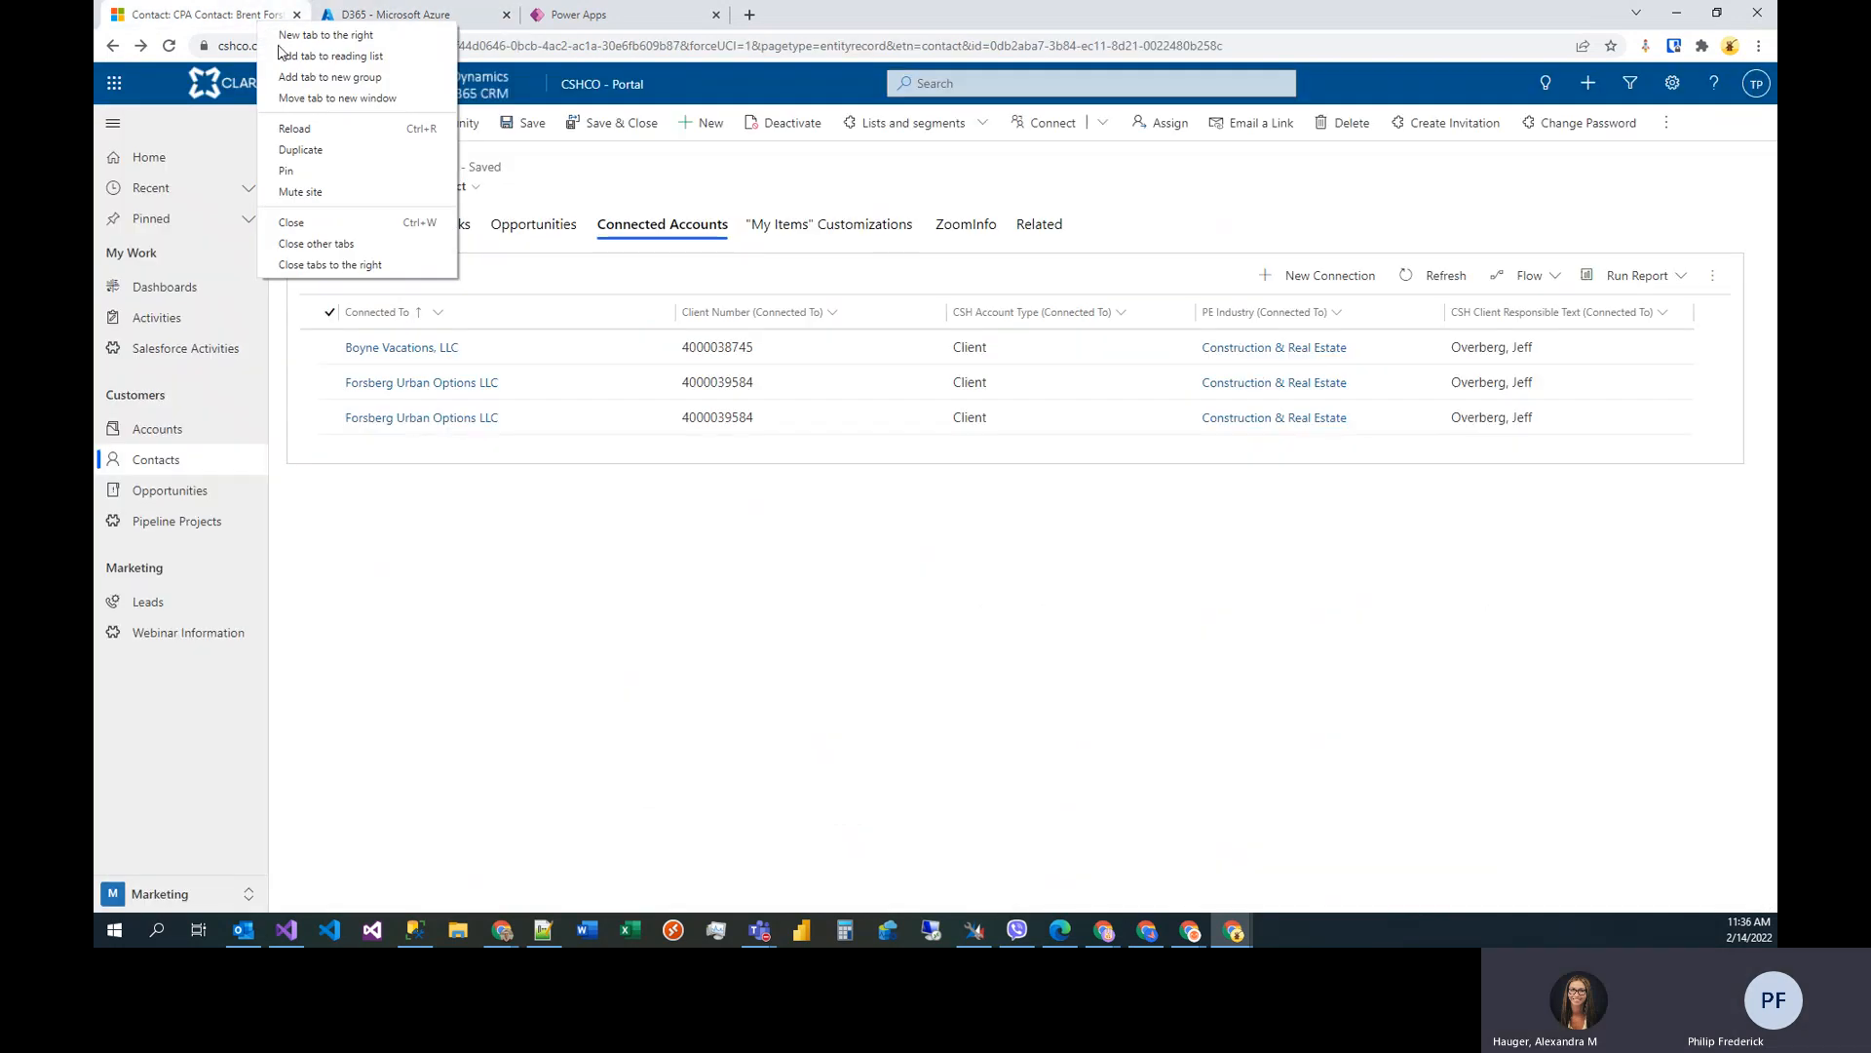
click(341, 147)
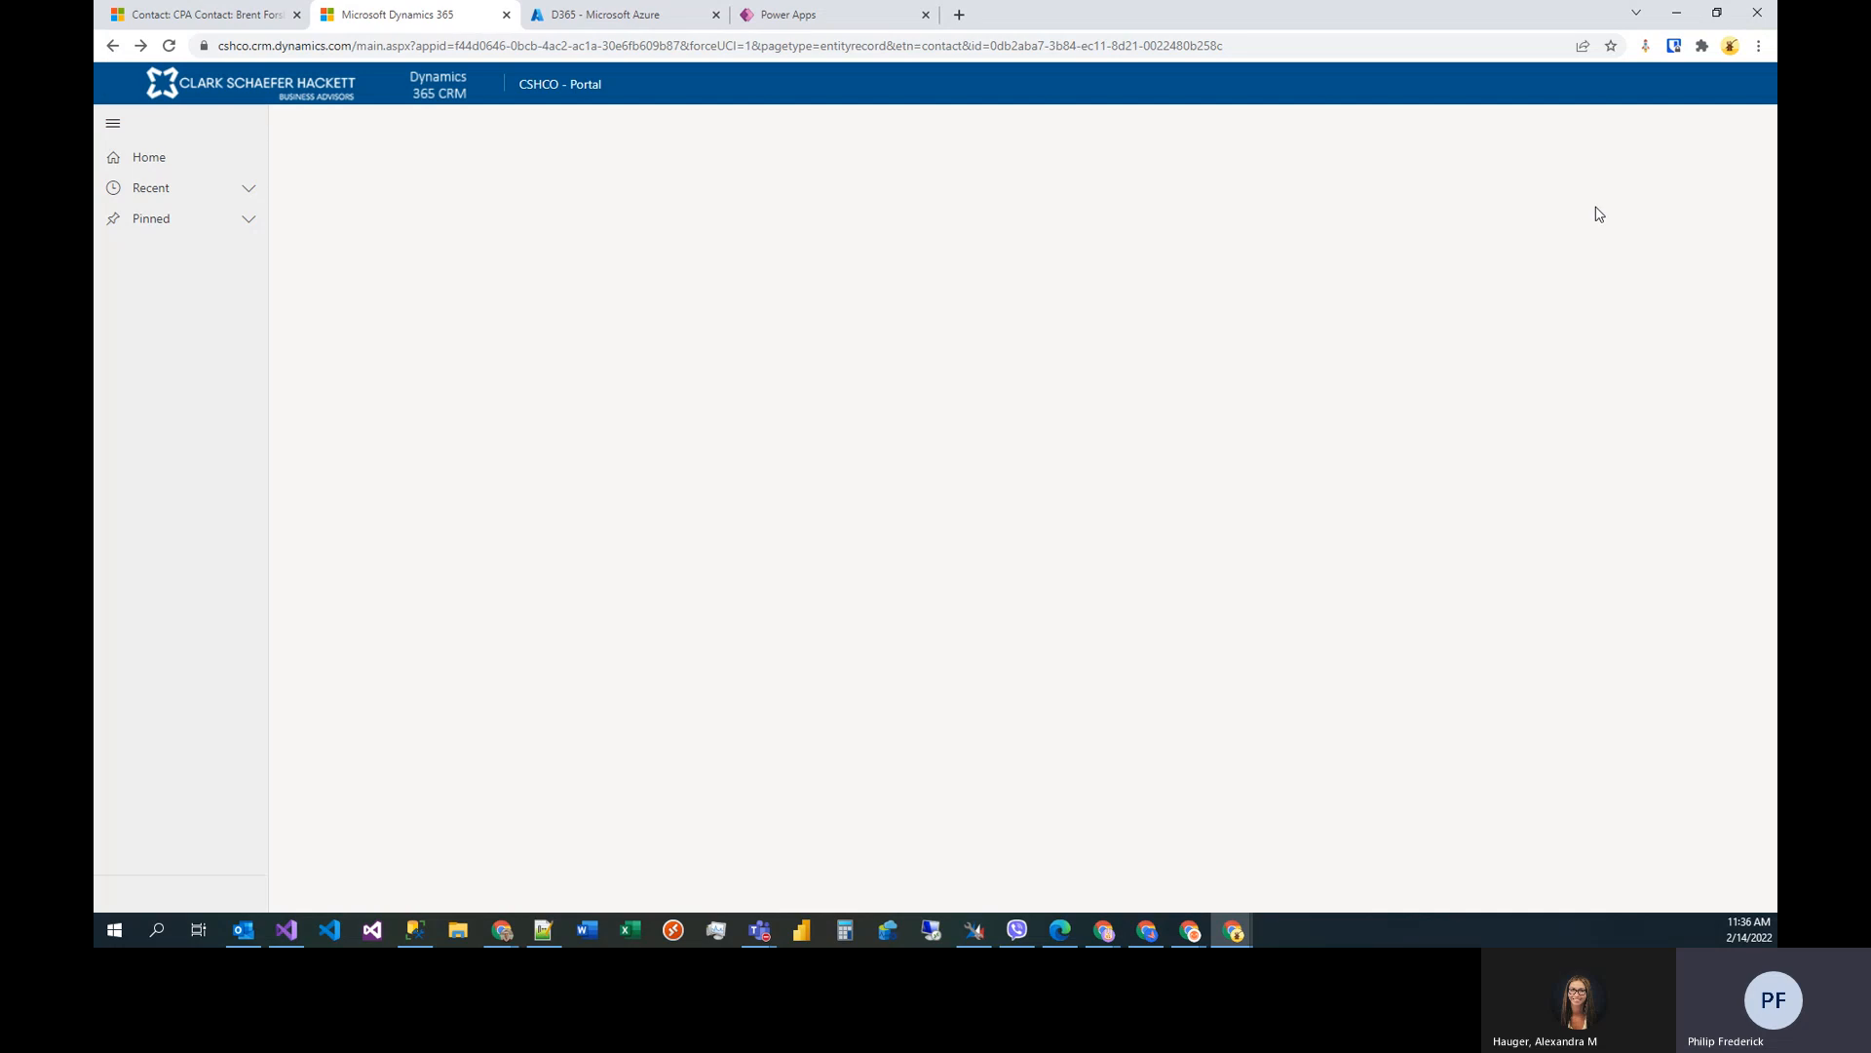
click(1712, 90)
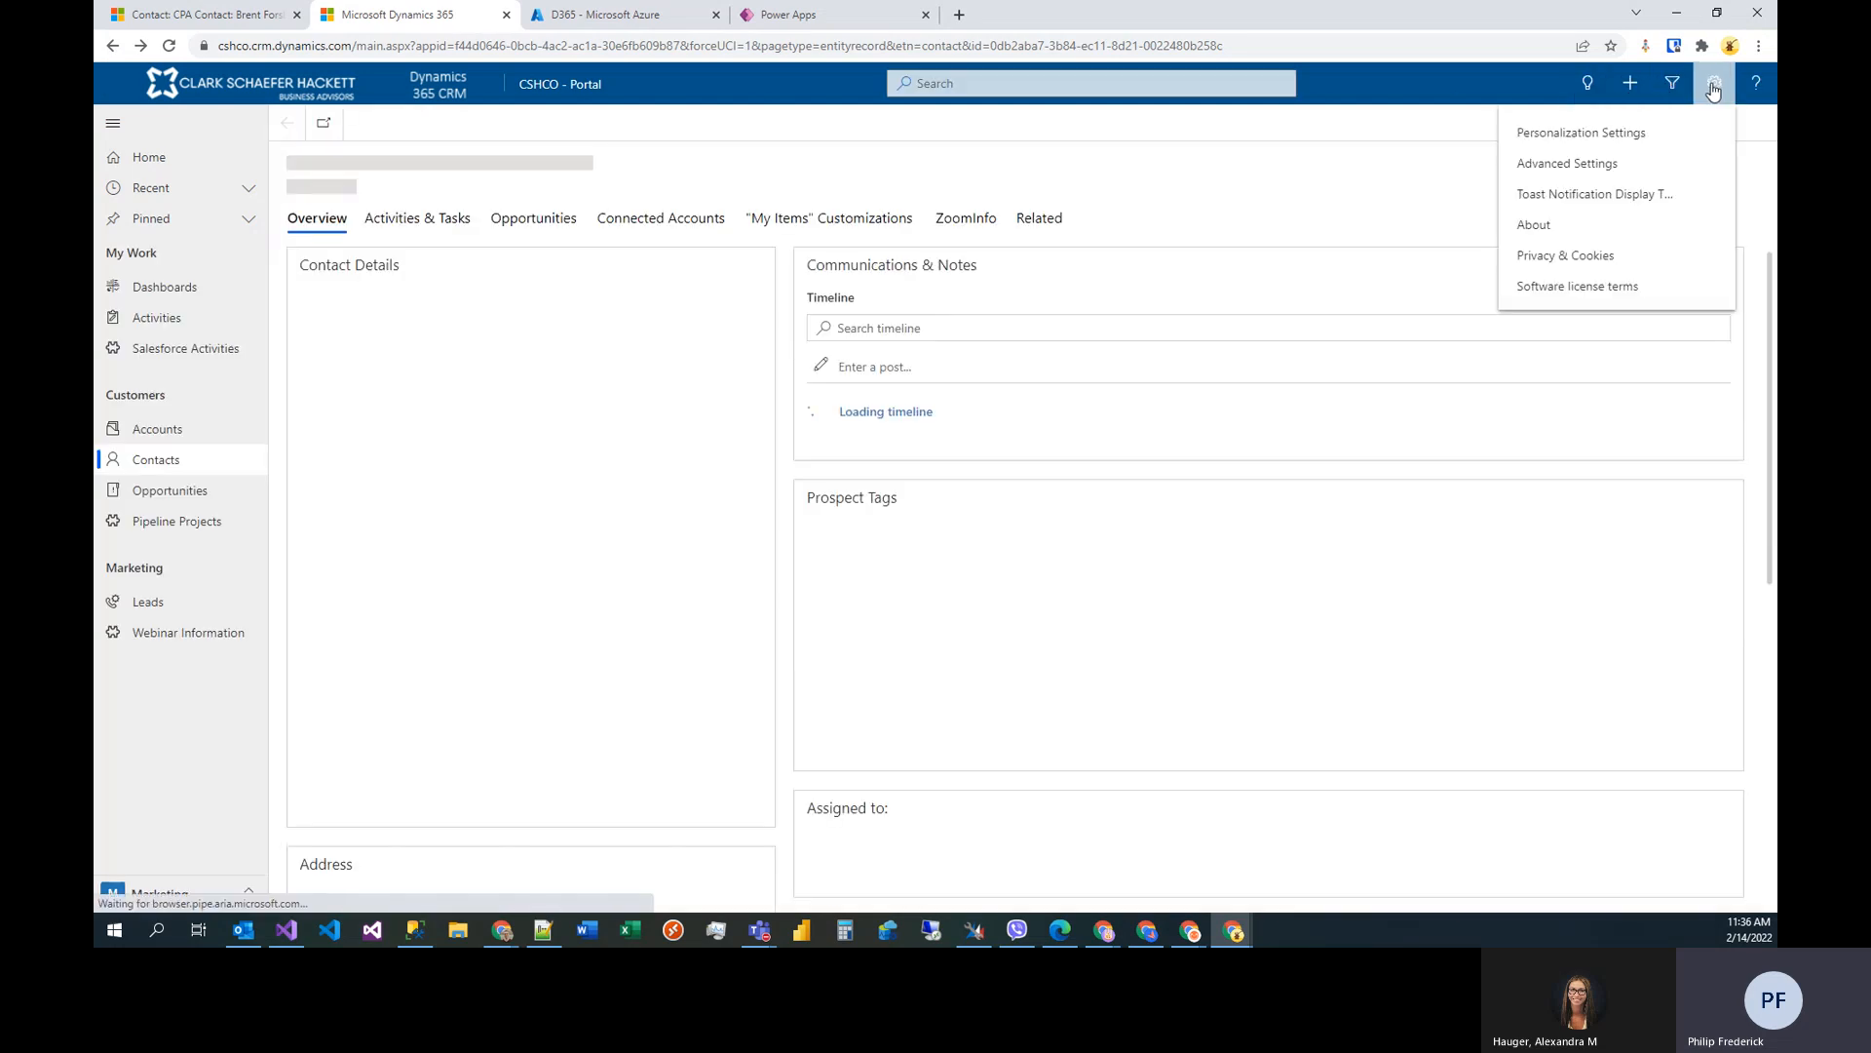
click(1599, 166)
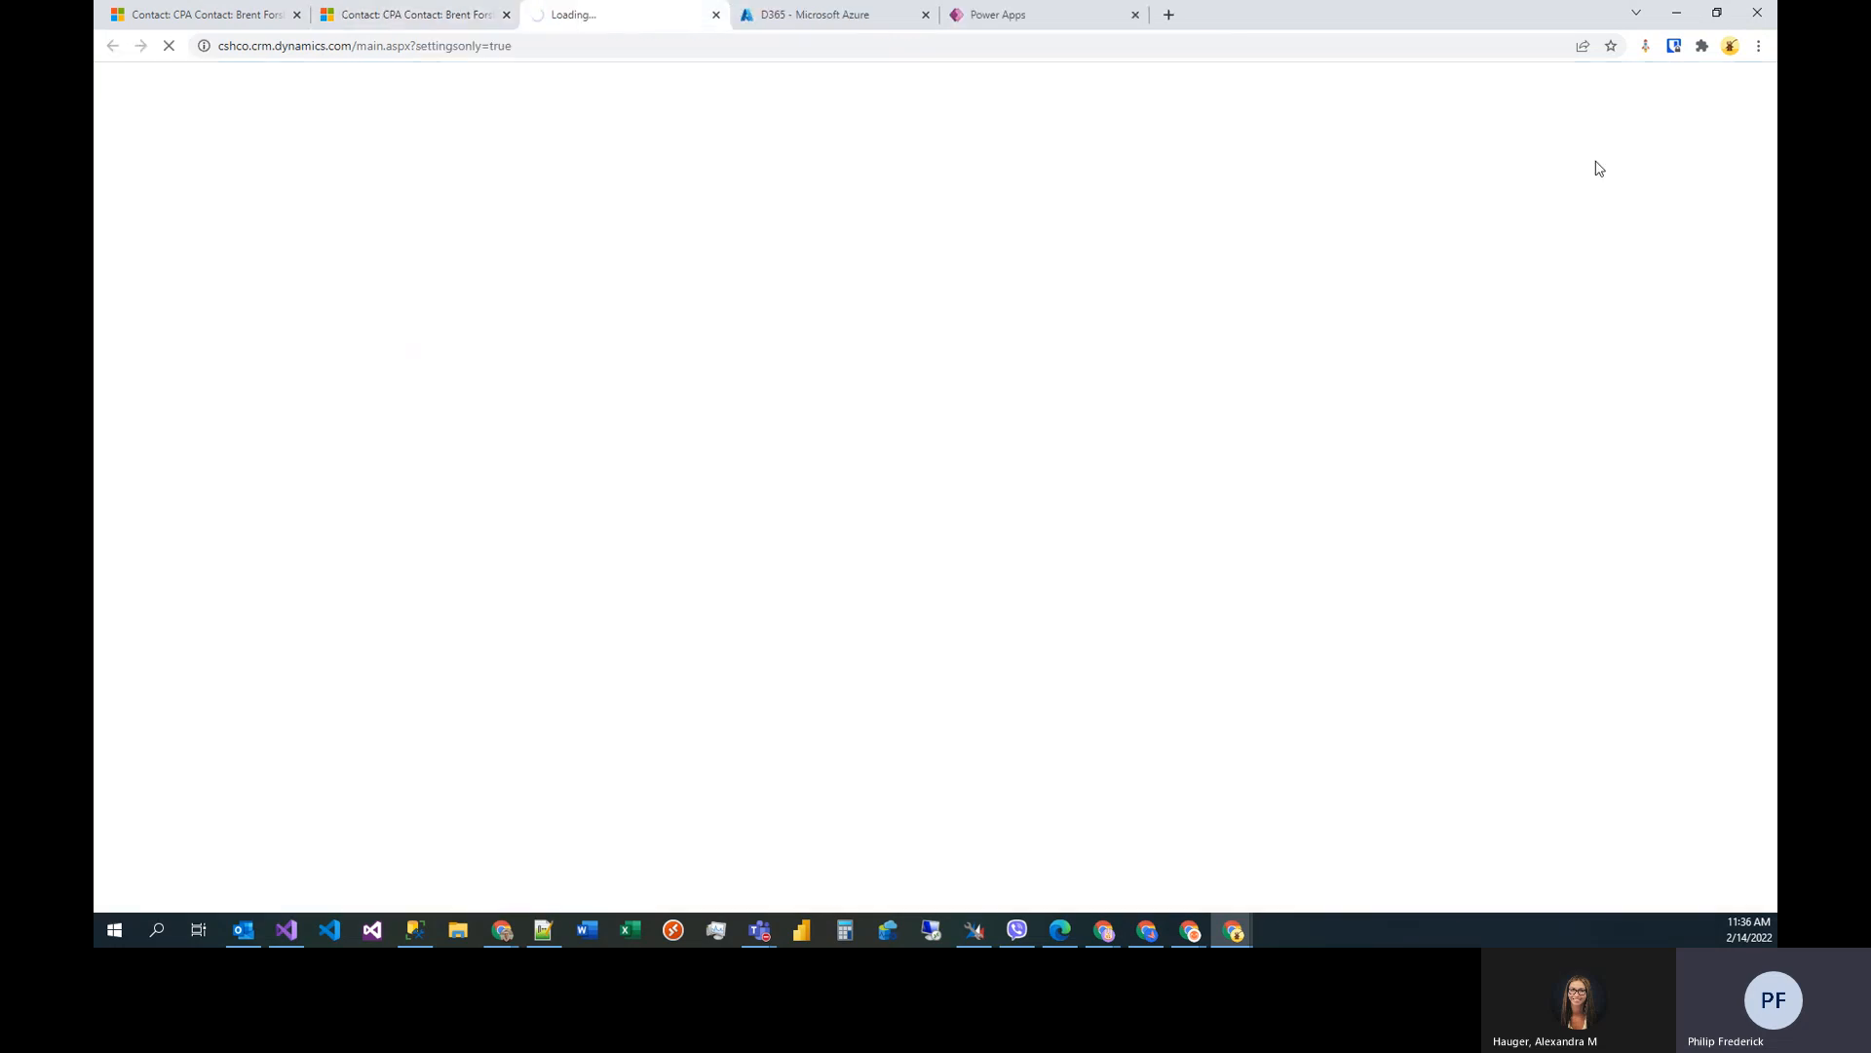
click(823, 16)
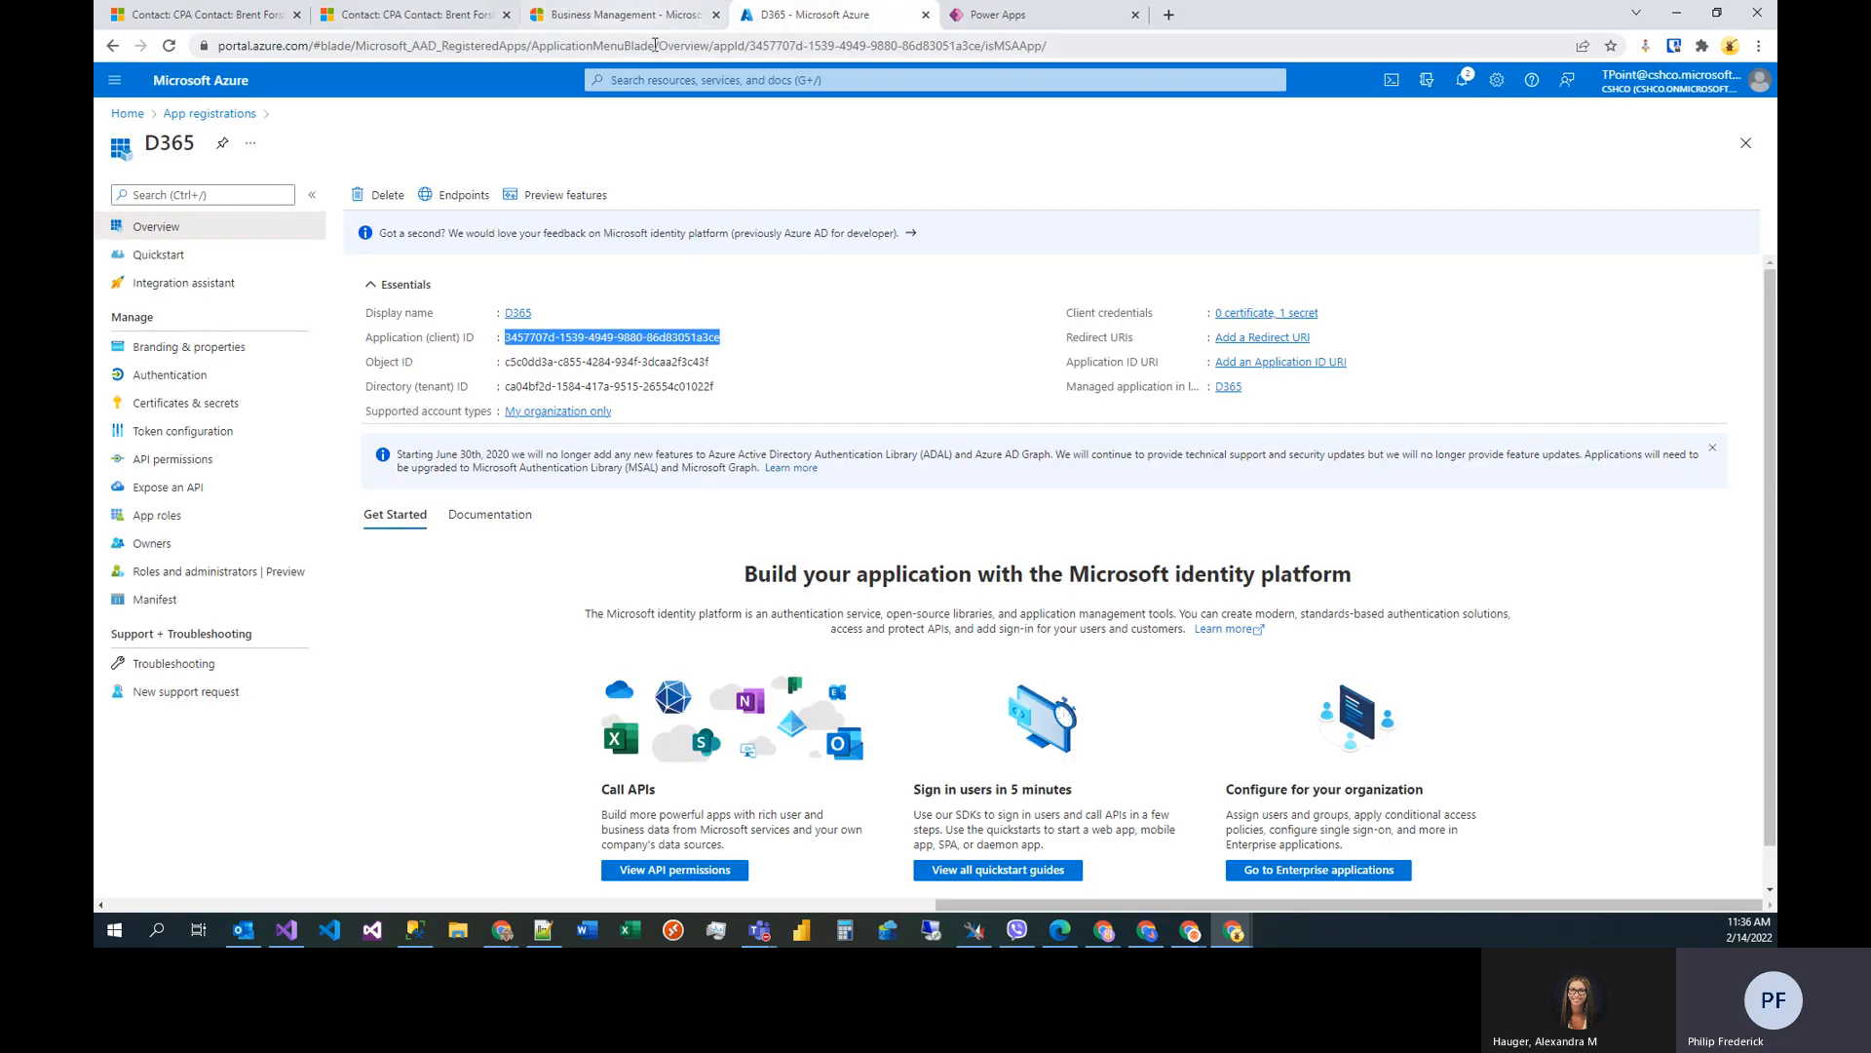
click(589, 14)
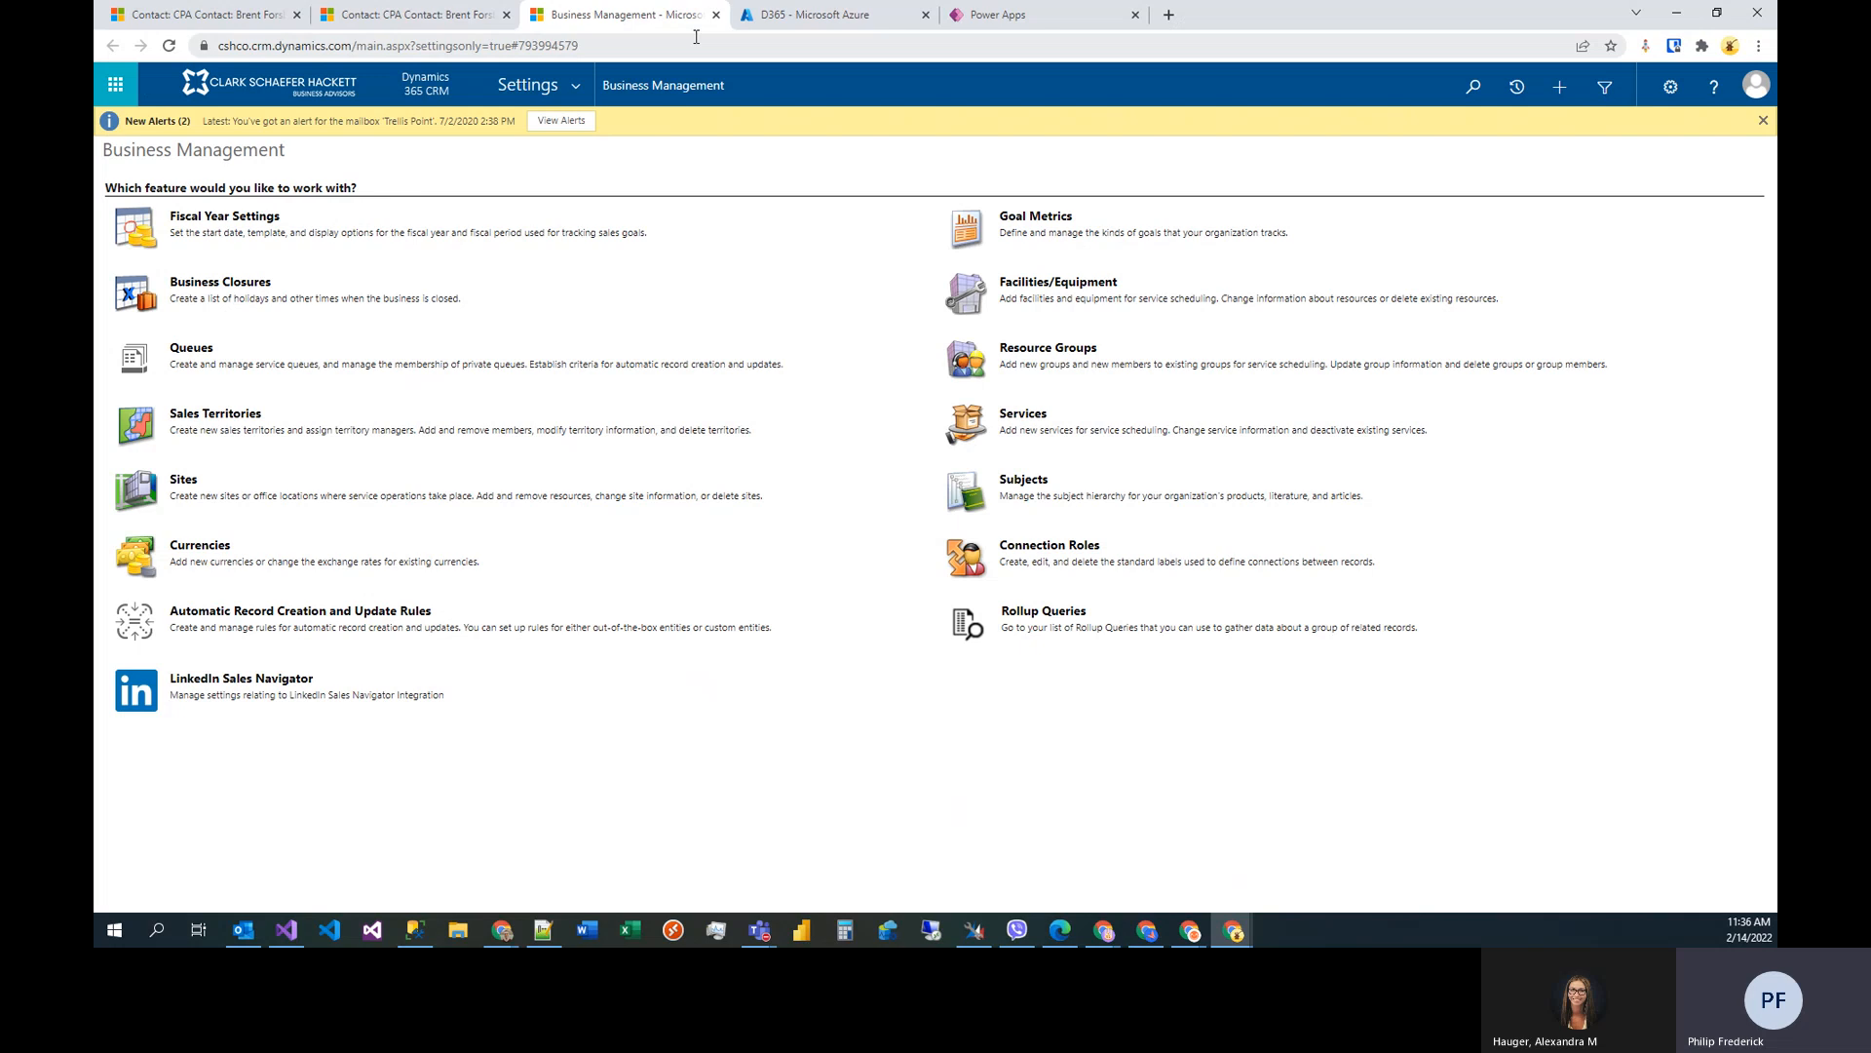
Step: Go to the Security area of the Dynamics 365 settings and open the Users list
click(589, 89)
click(531, 292)
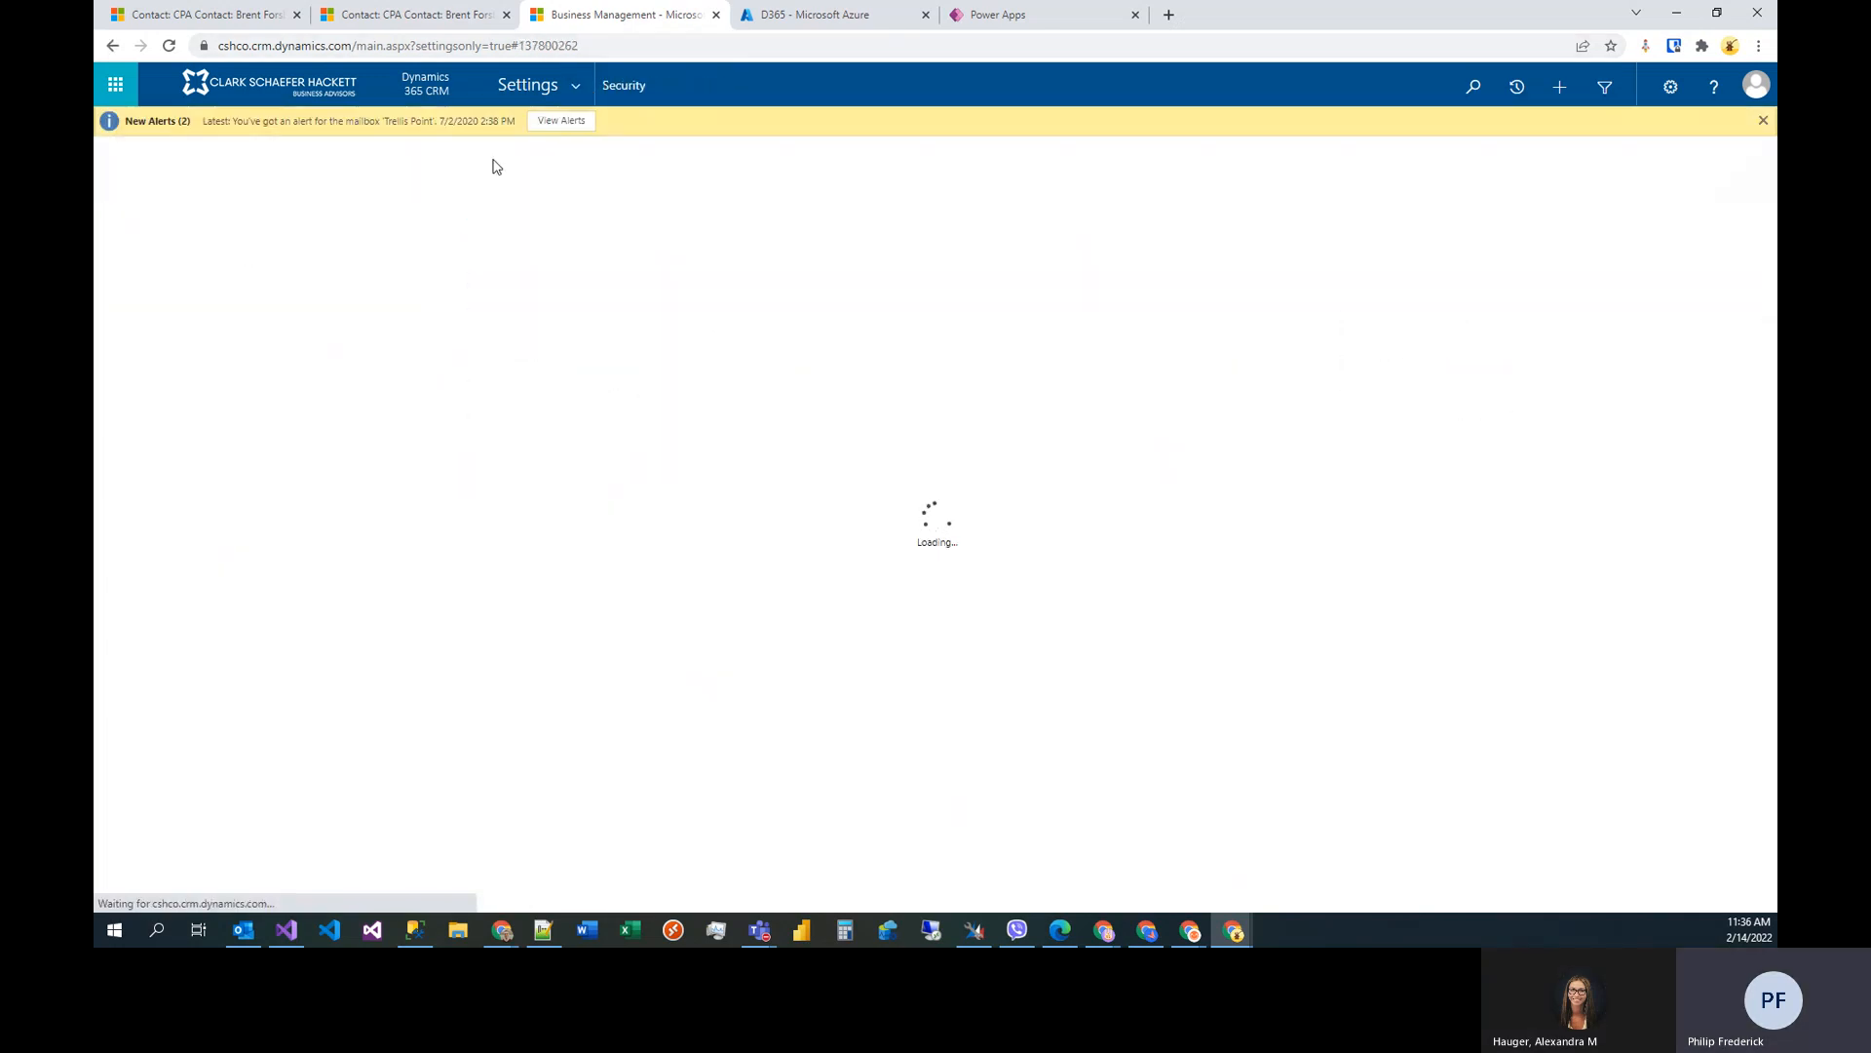
click(838, 14)
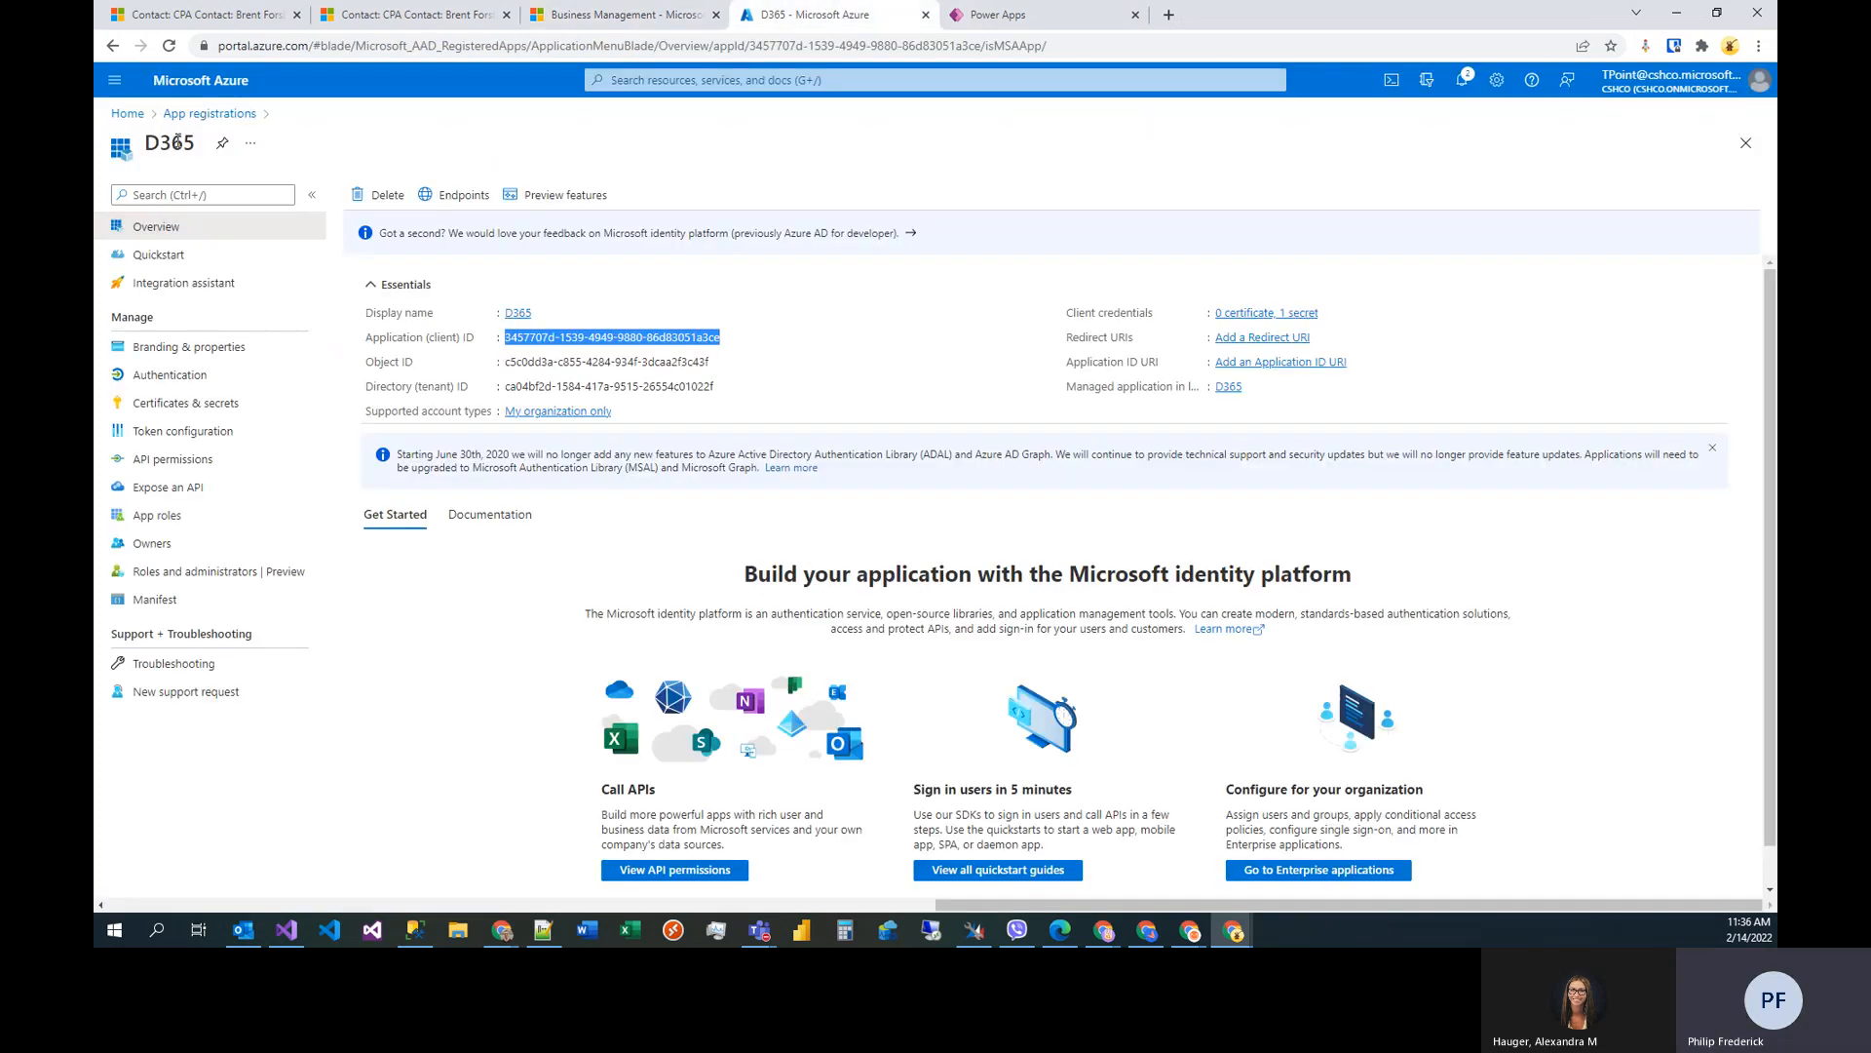
click(624, 20)
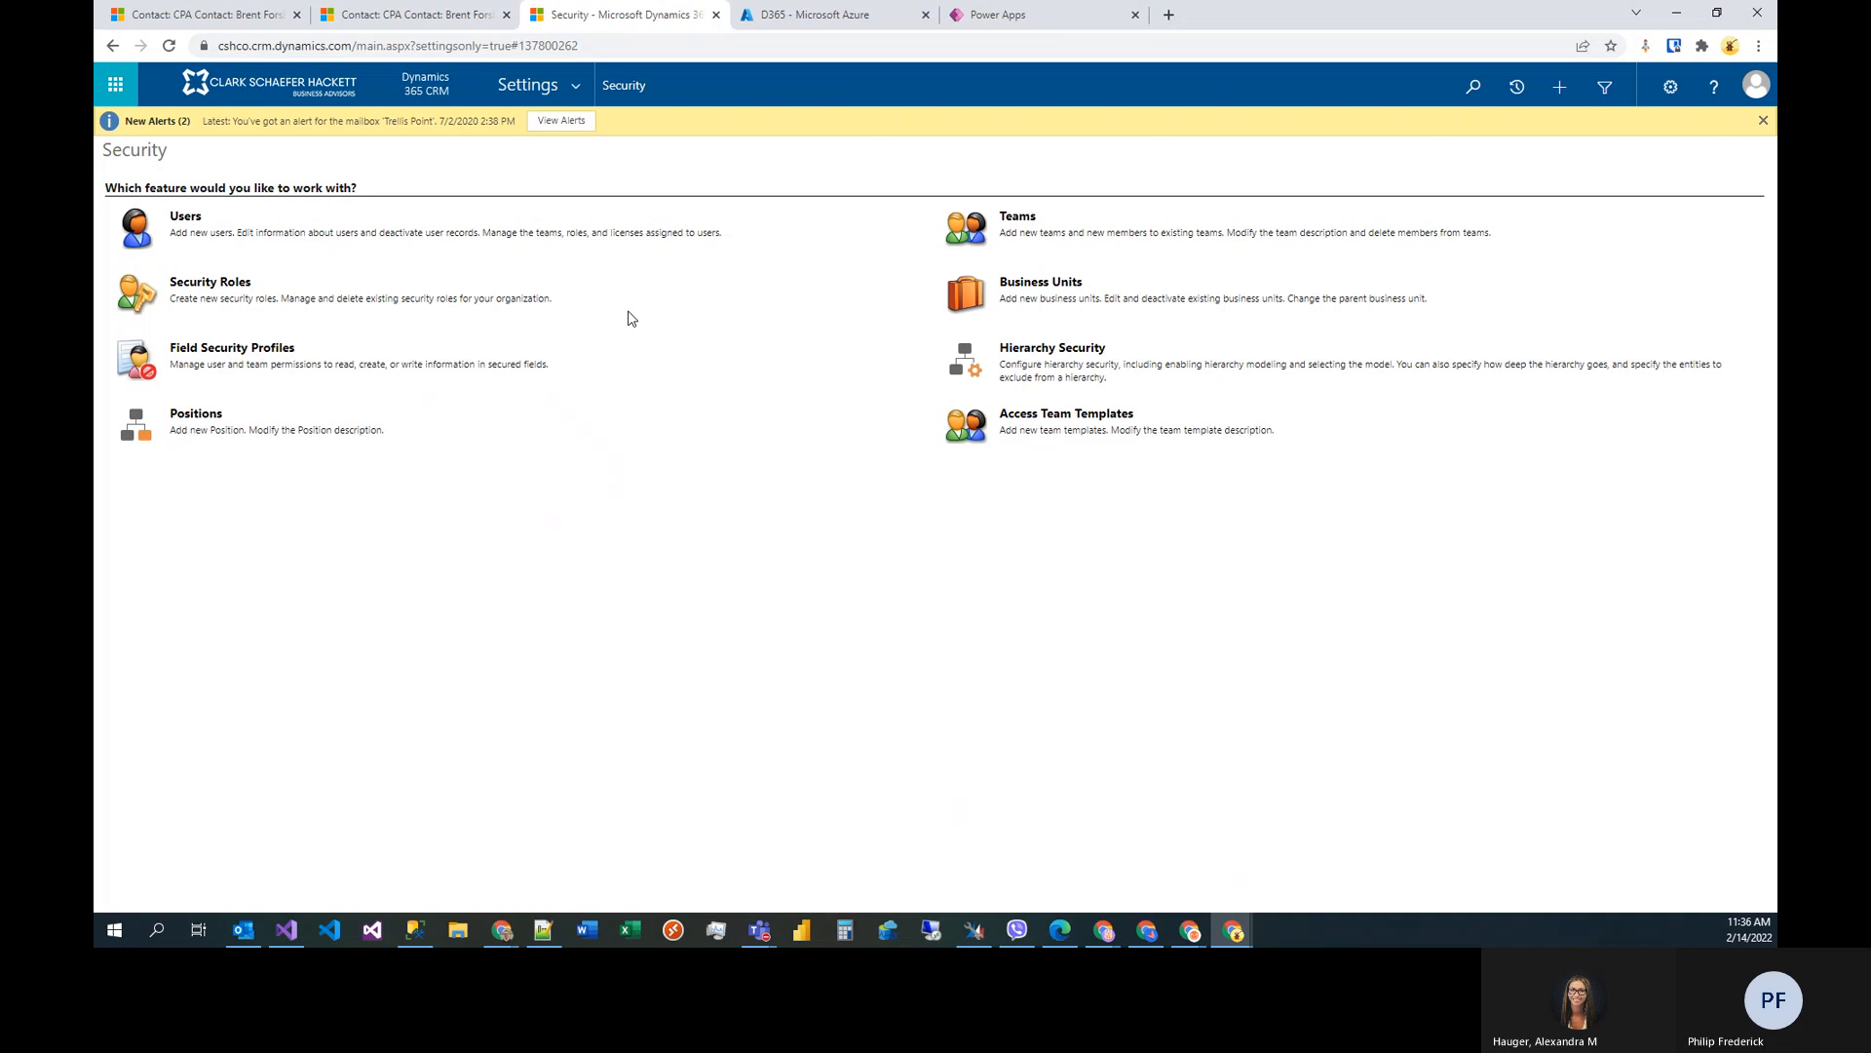
click(185, 222)
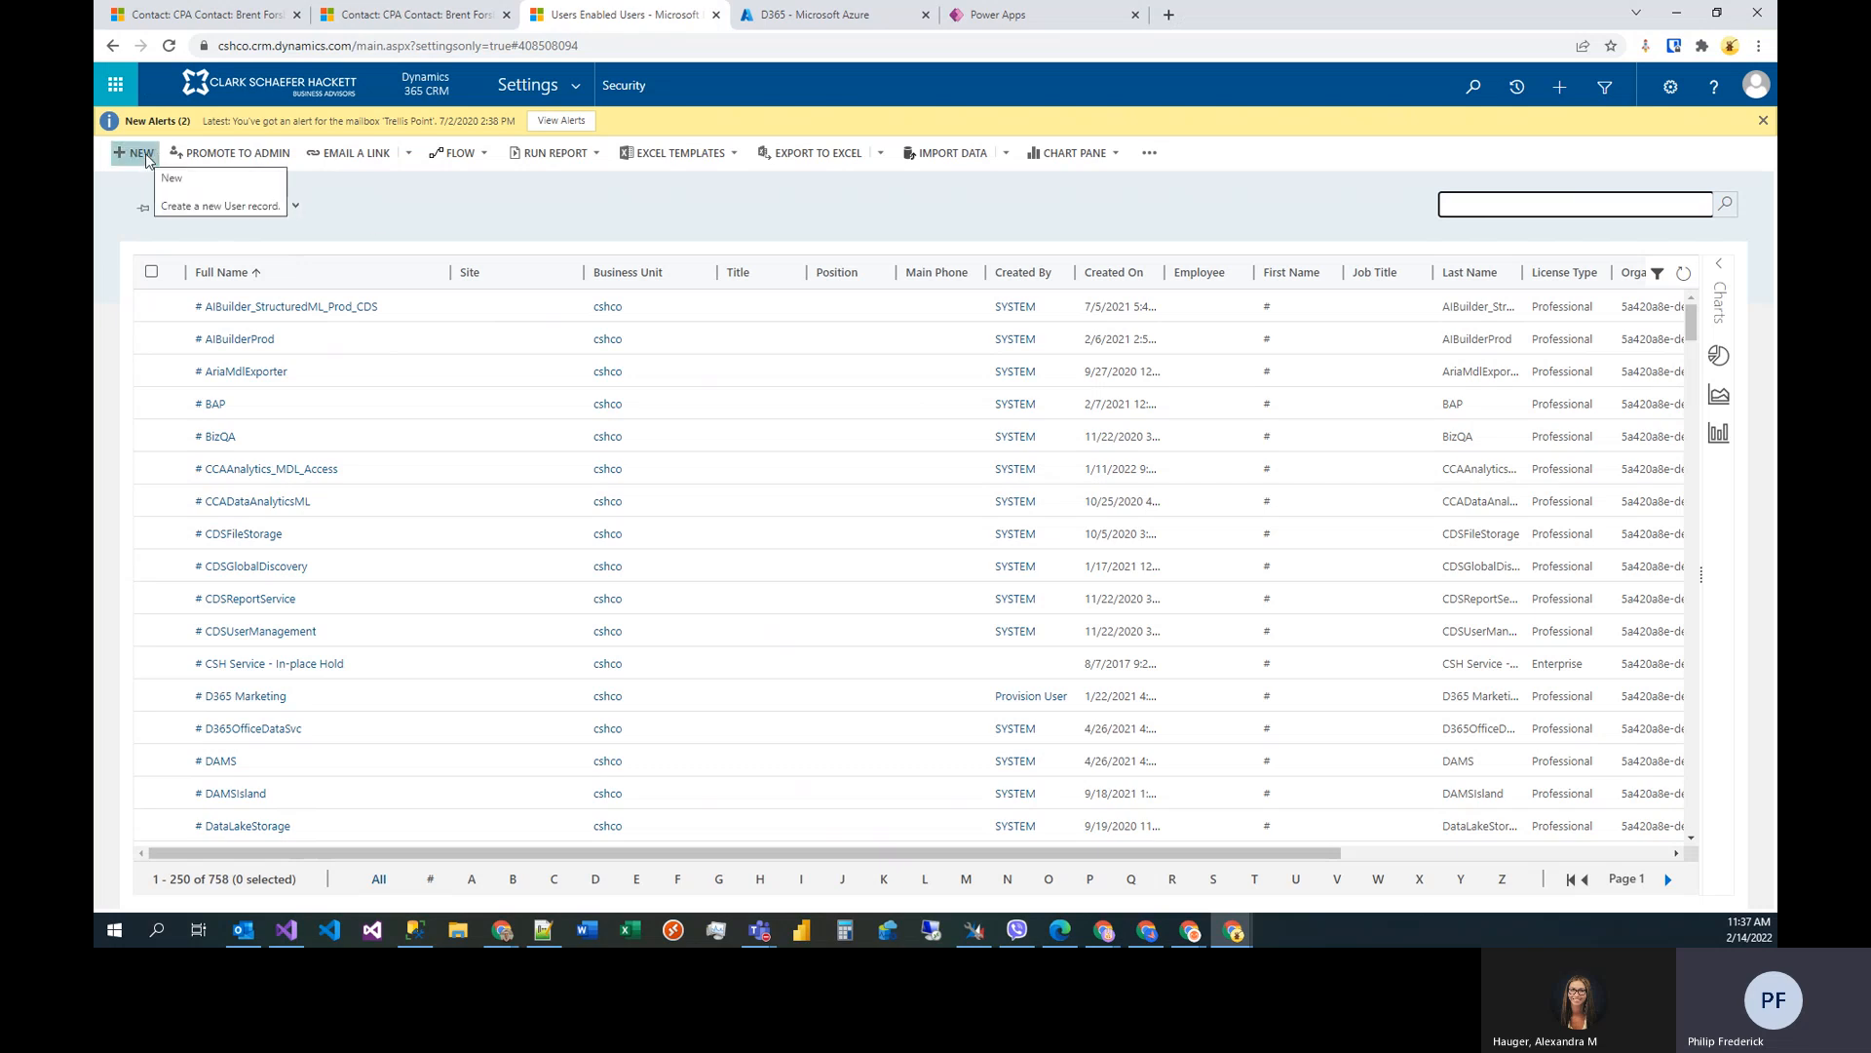
Step: Look through the system and personal views available for the Users list
click(250, 210)
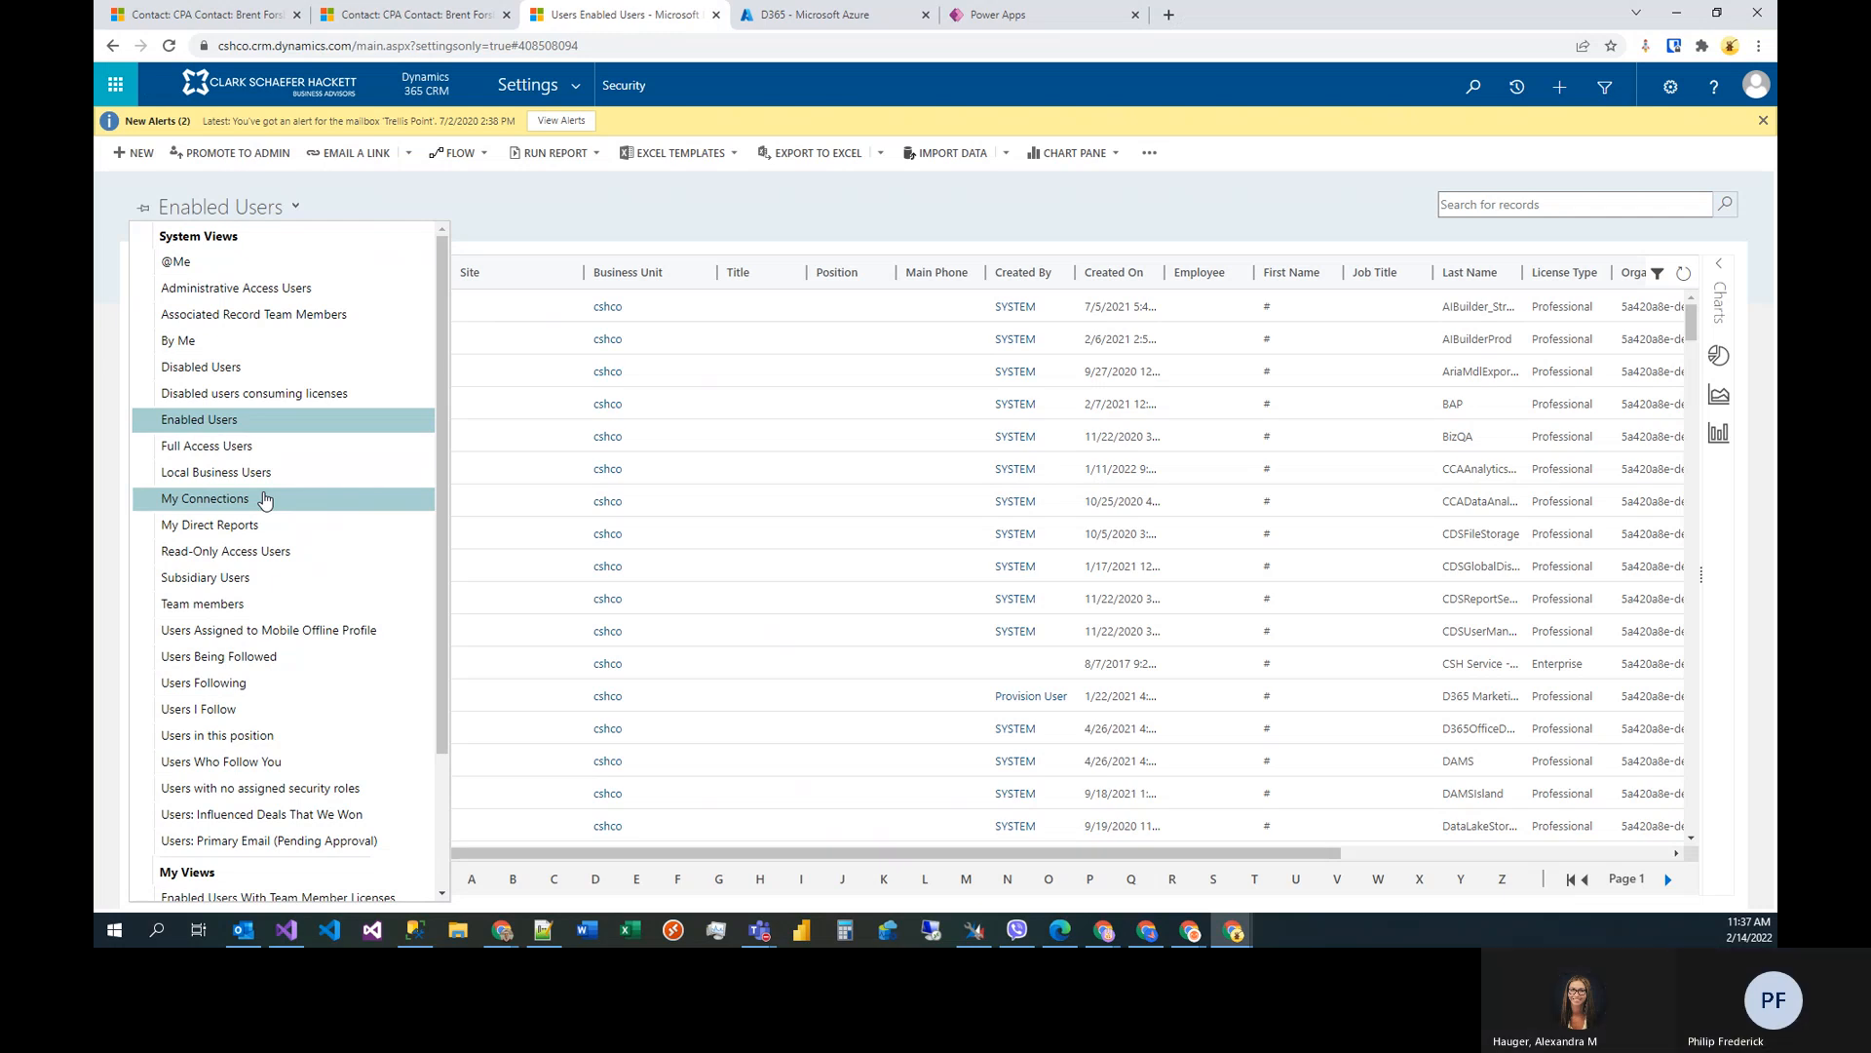
scroll(264, 499, down, 3)
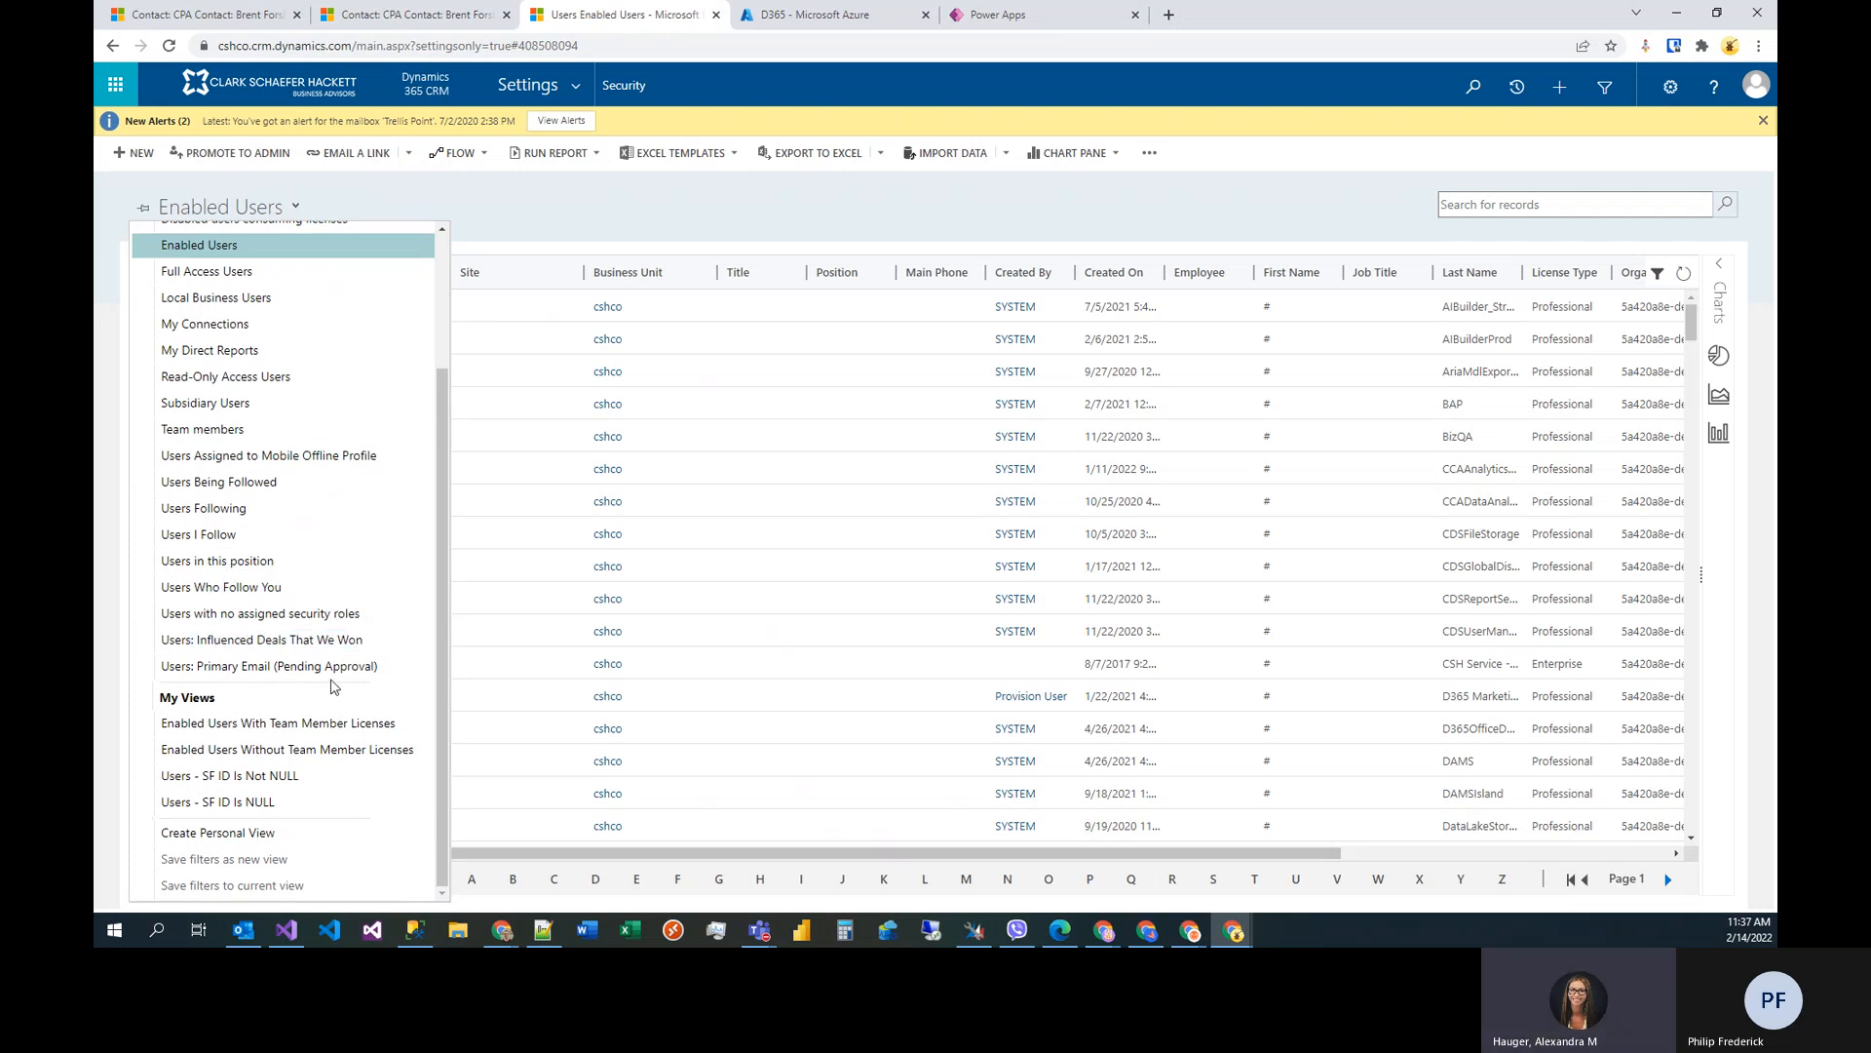
scroll(332, 687, up, 3)
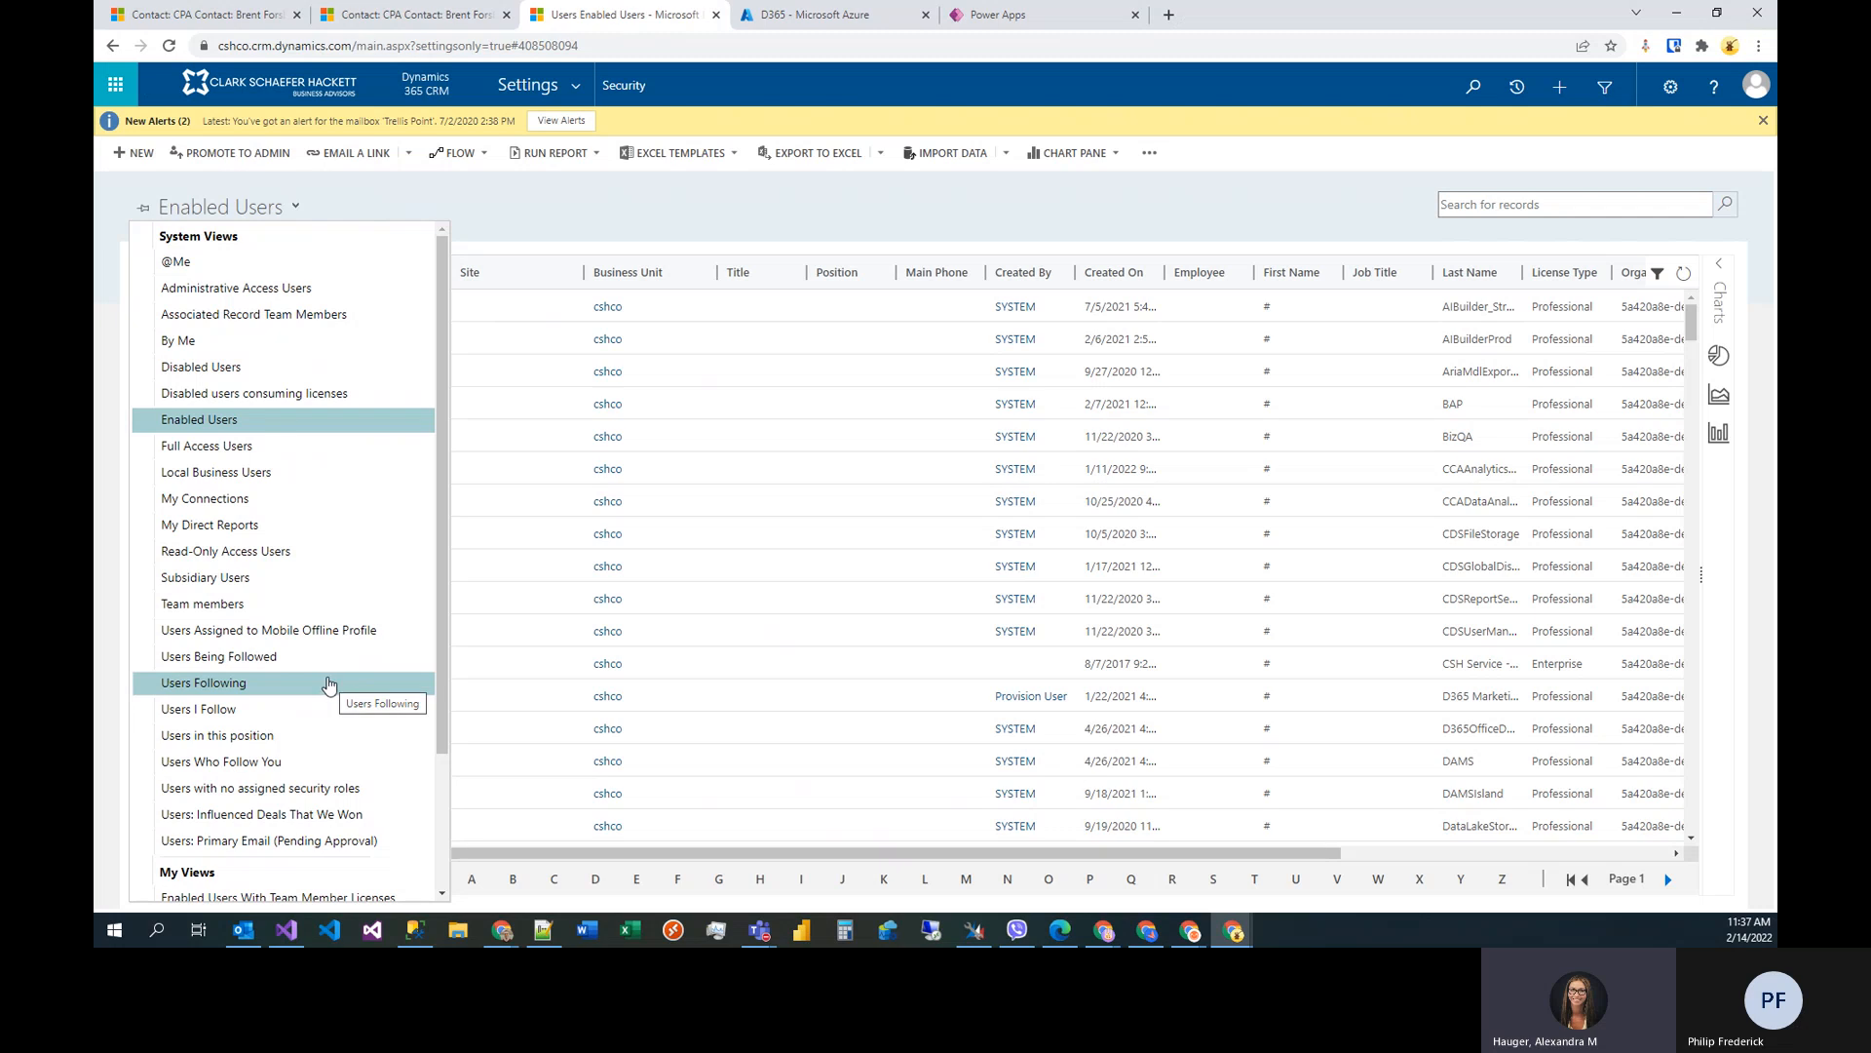
click(611, 220)
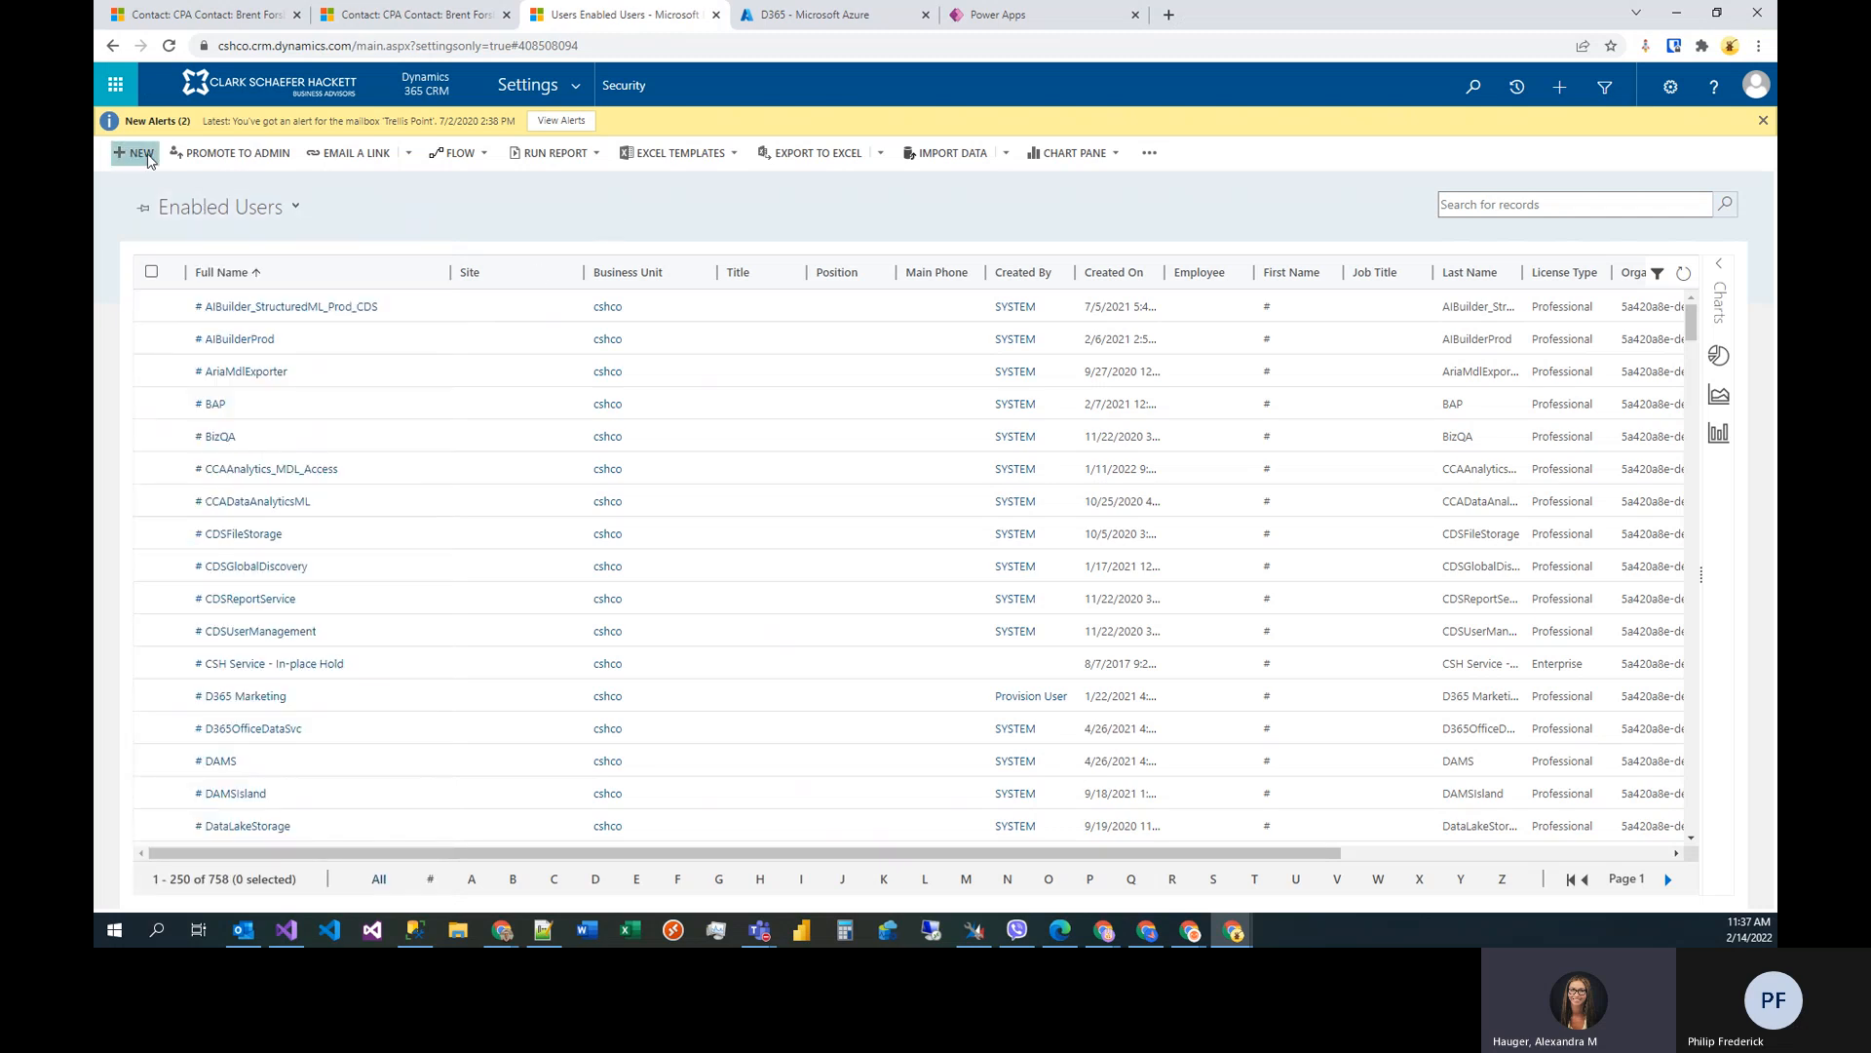
Step: Try to create a new user record and go back to the Security settings
click(134, 153)
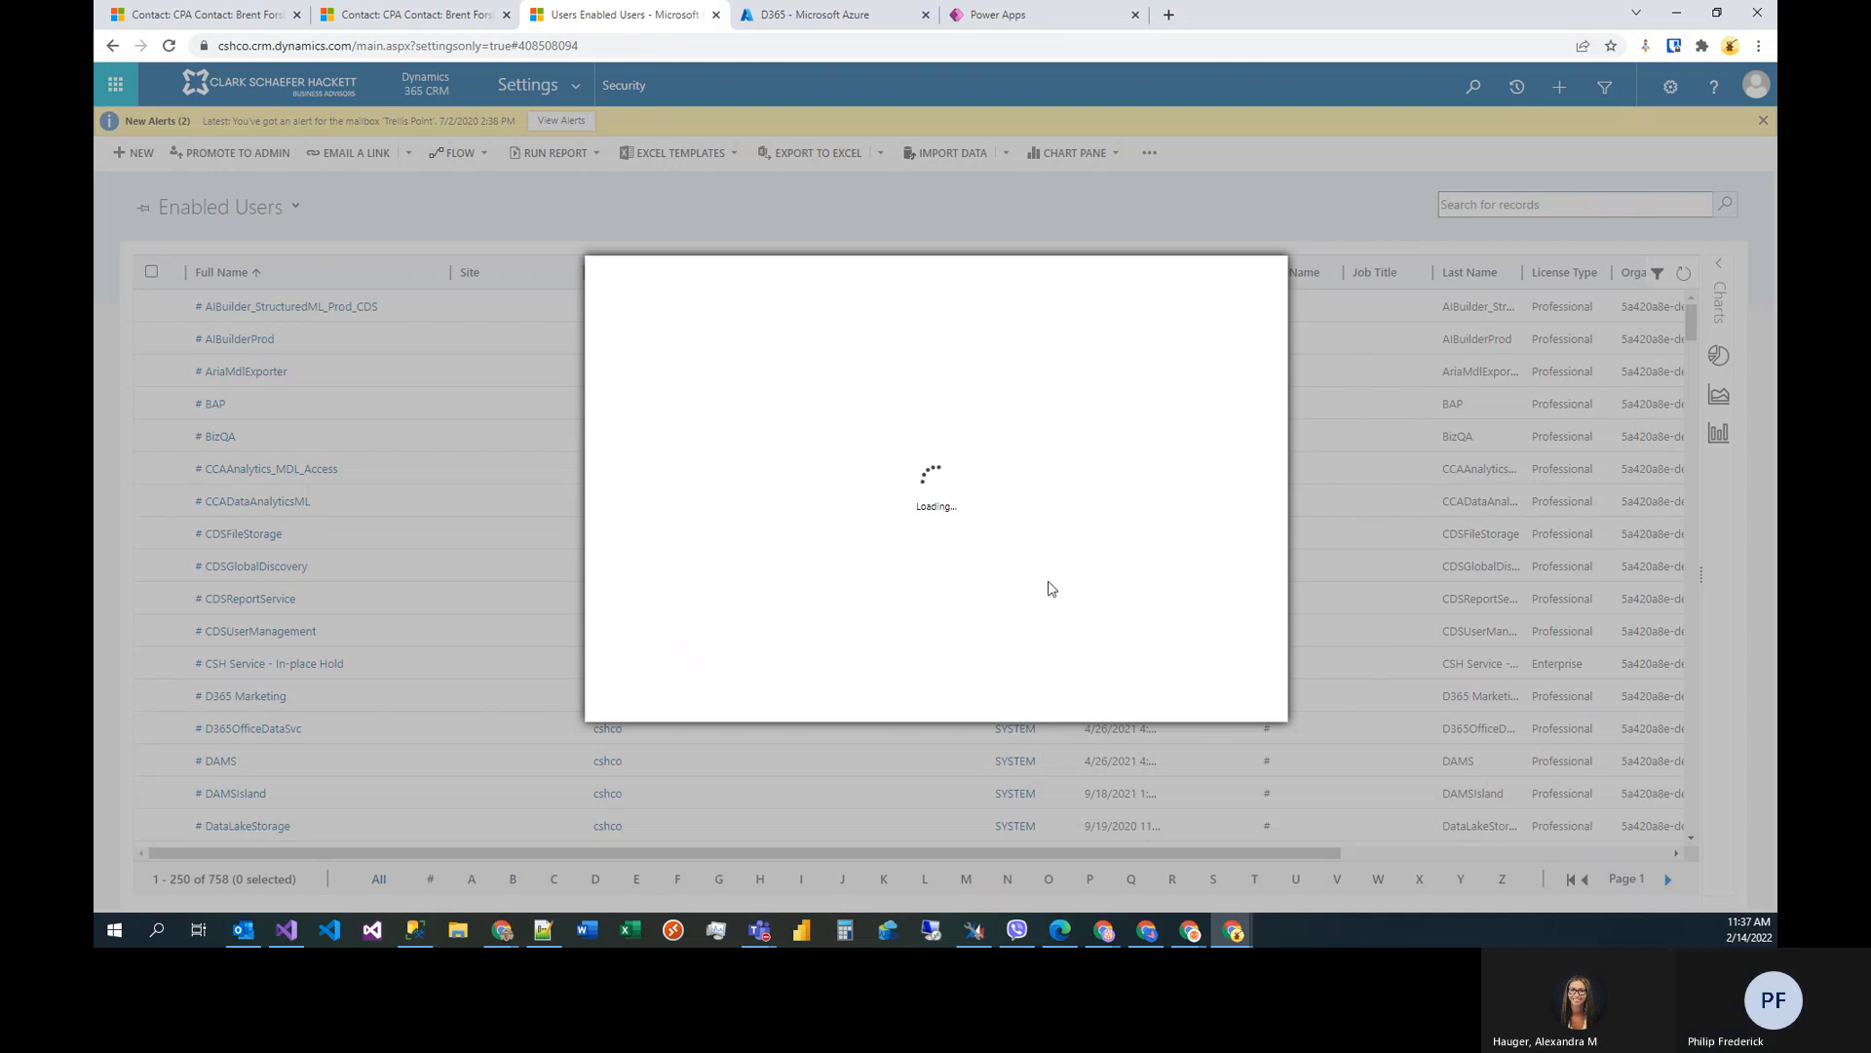
click(114, 47)
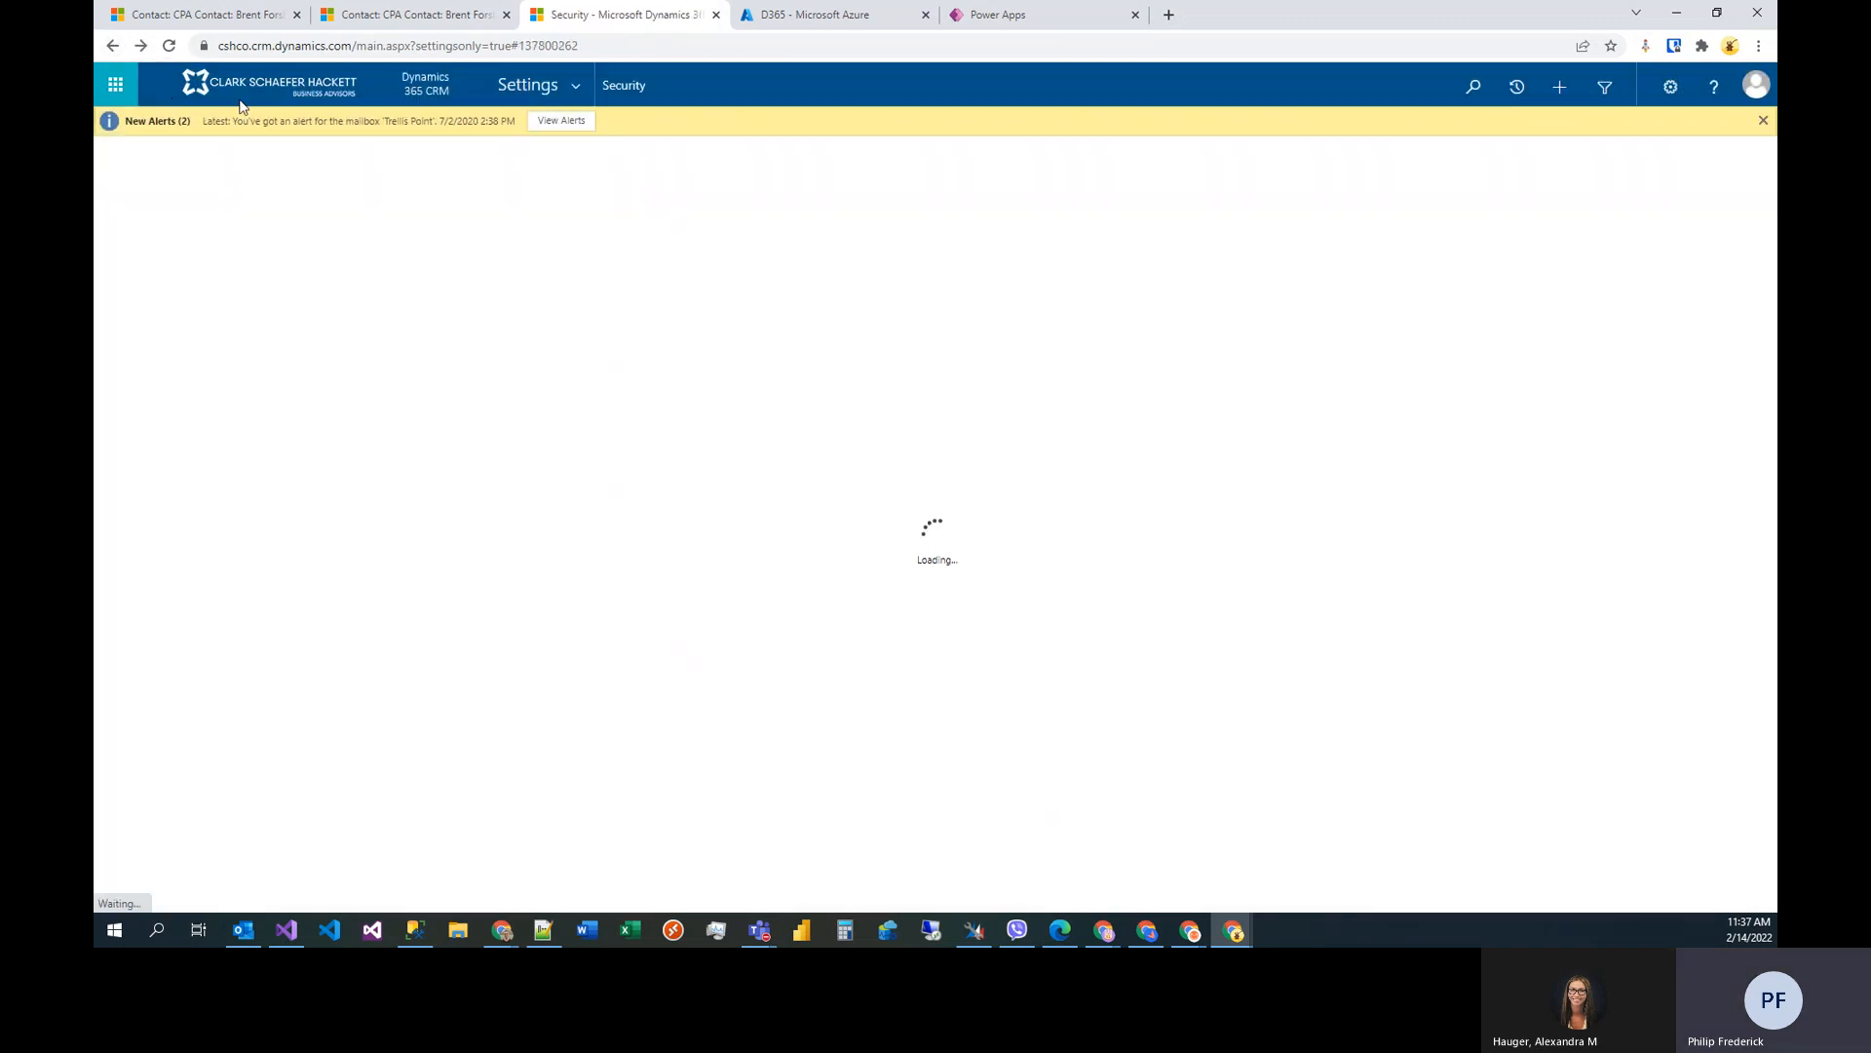
Step: Try to create a new user from the Administrative Access Users view, and go back to the Security settings
click(185, 216)
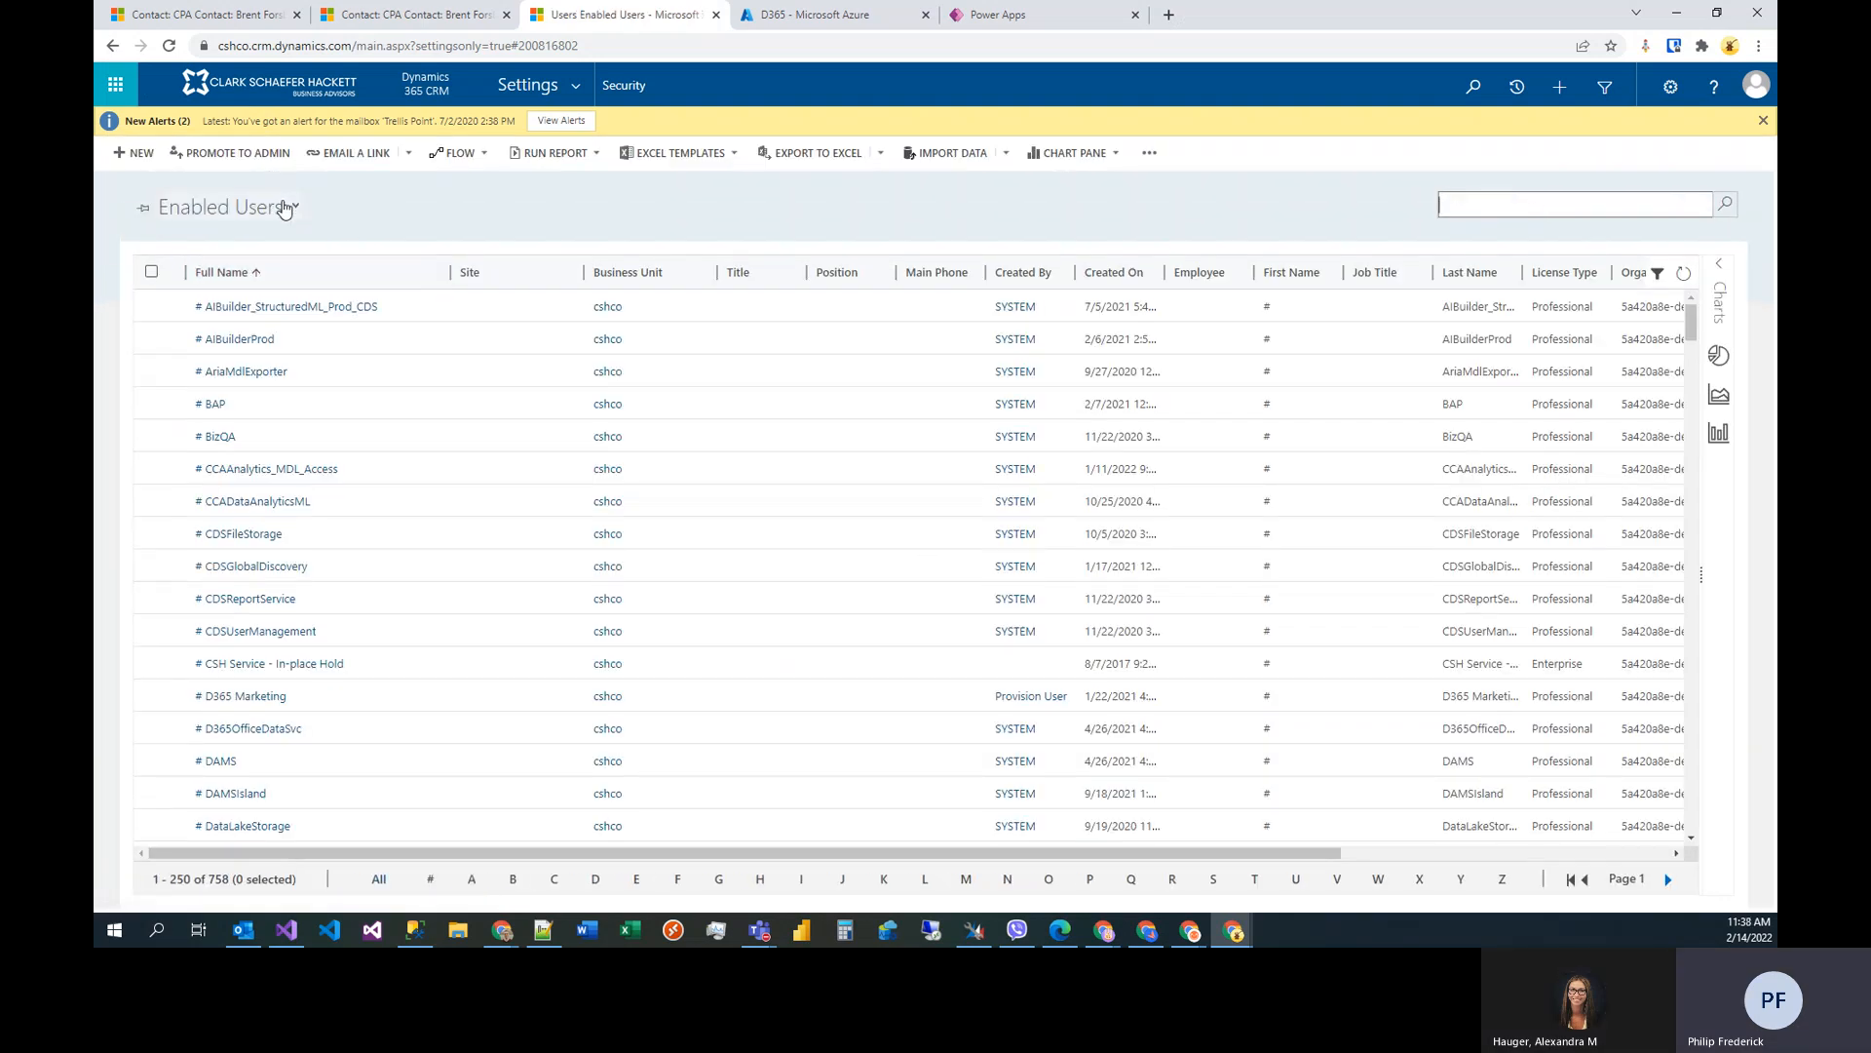
click(283, 207)
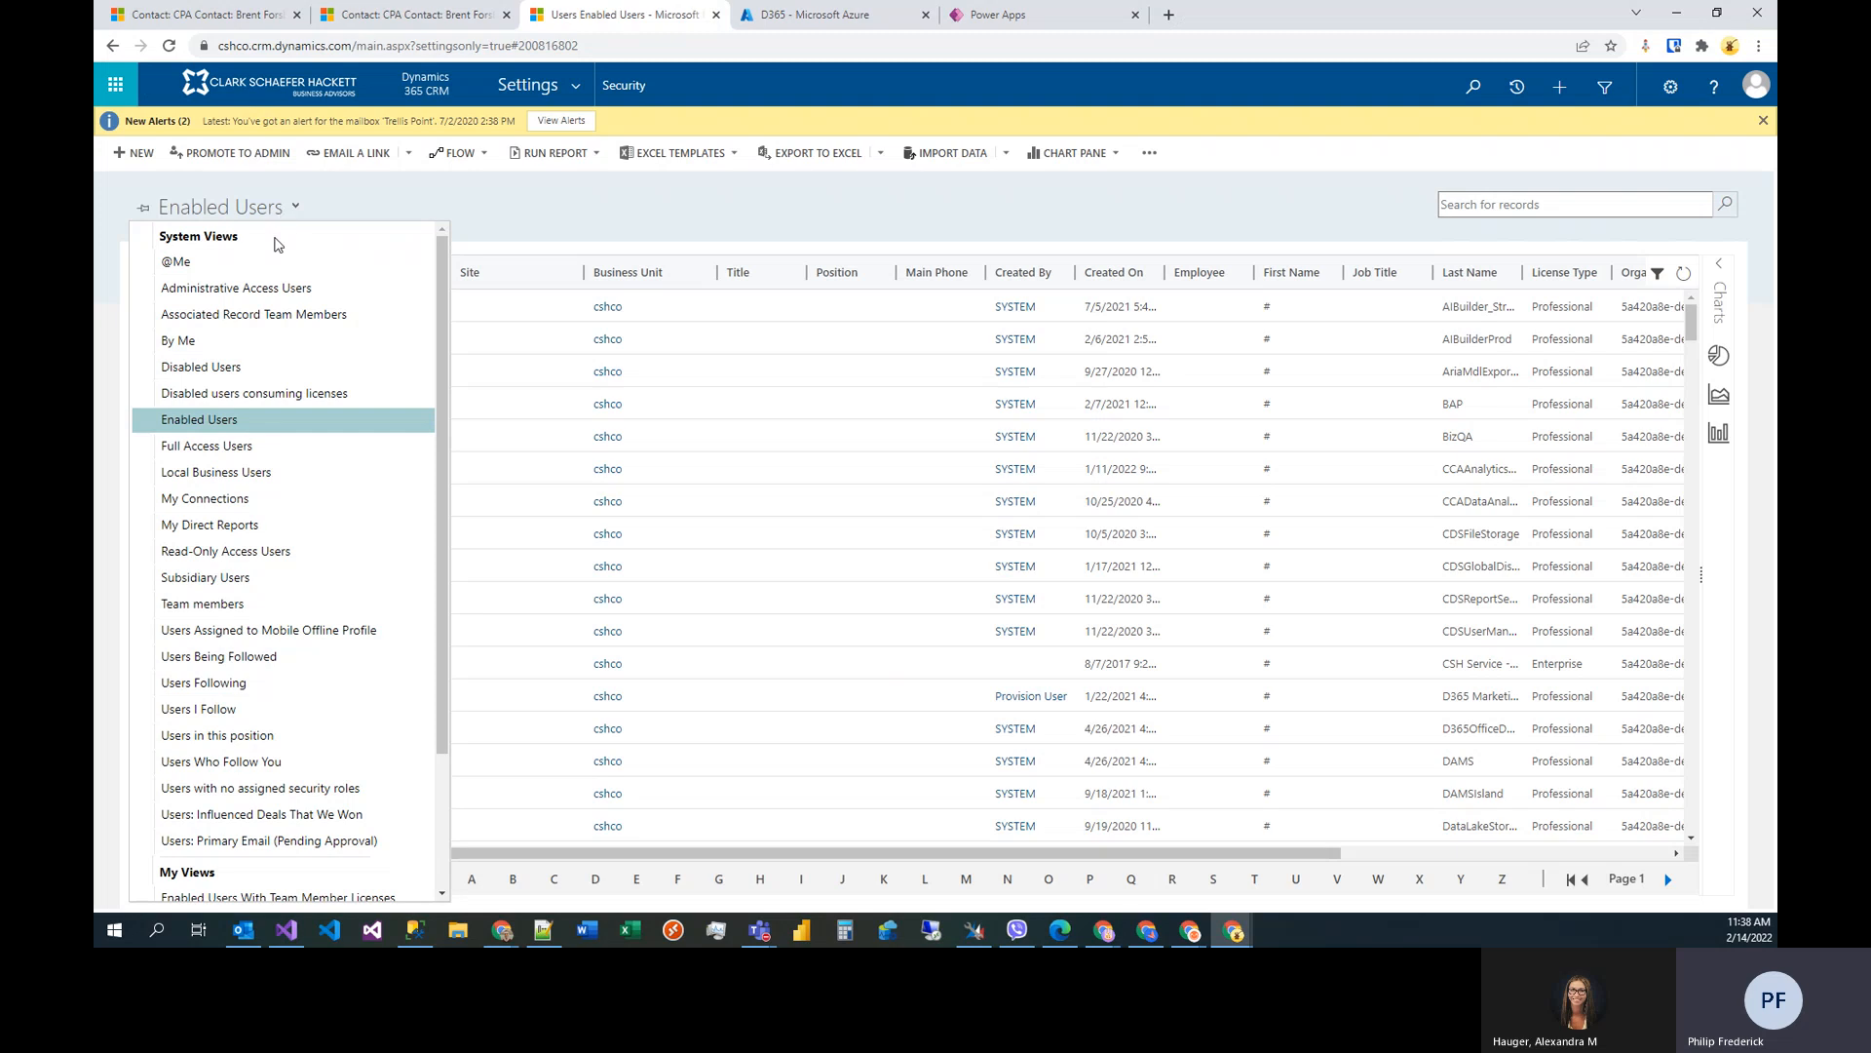
click(276, 288)
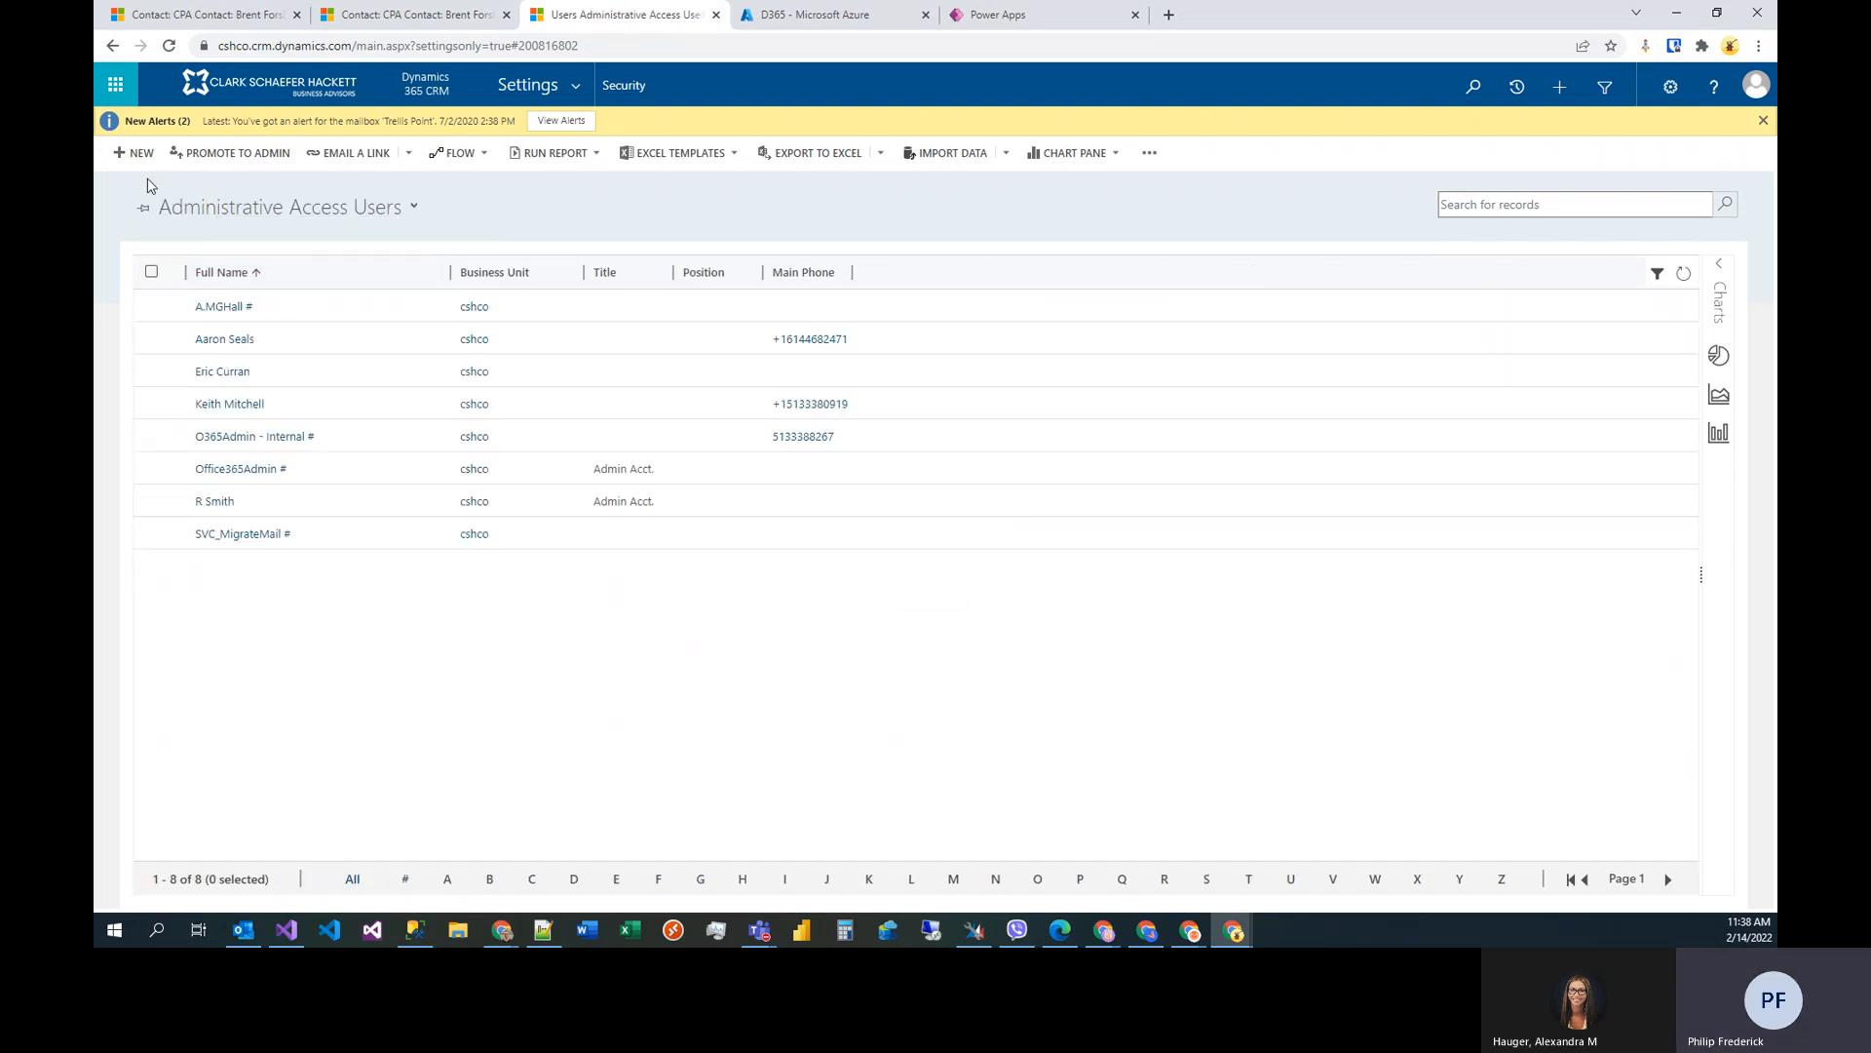
click(136, 153)
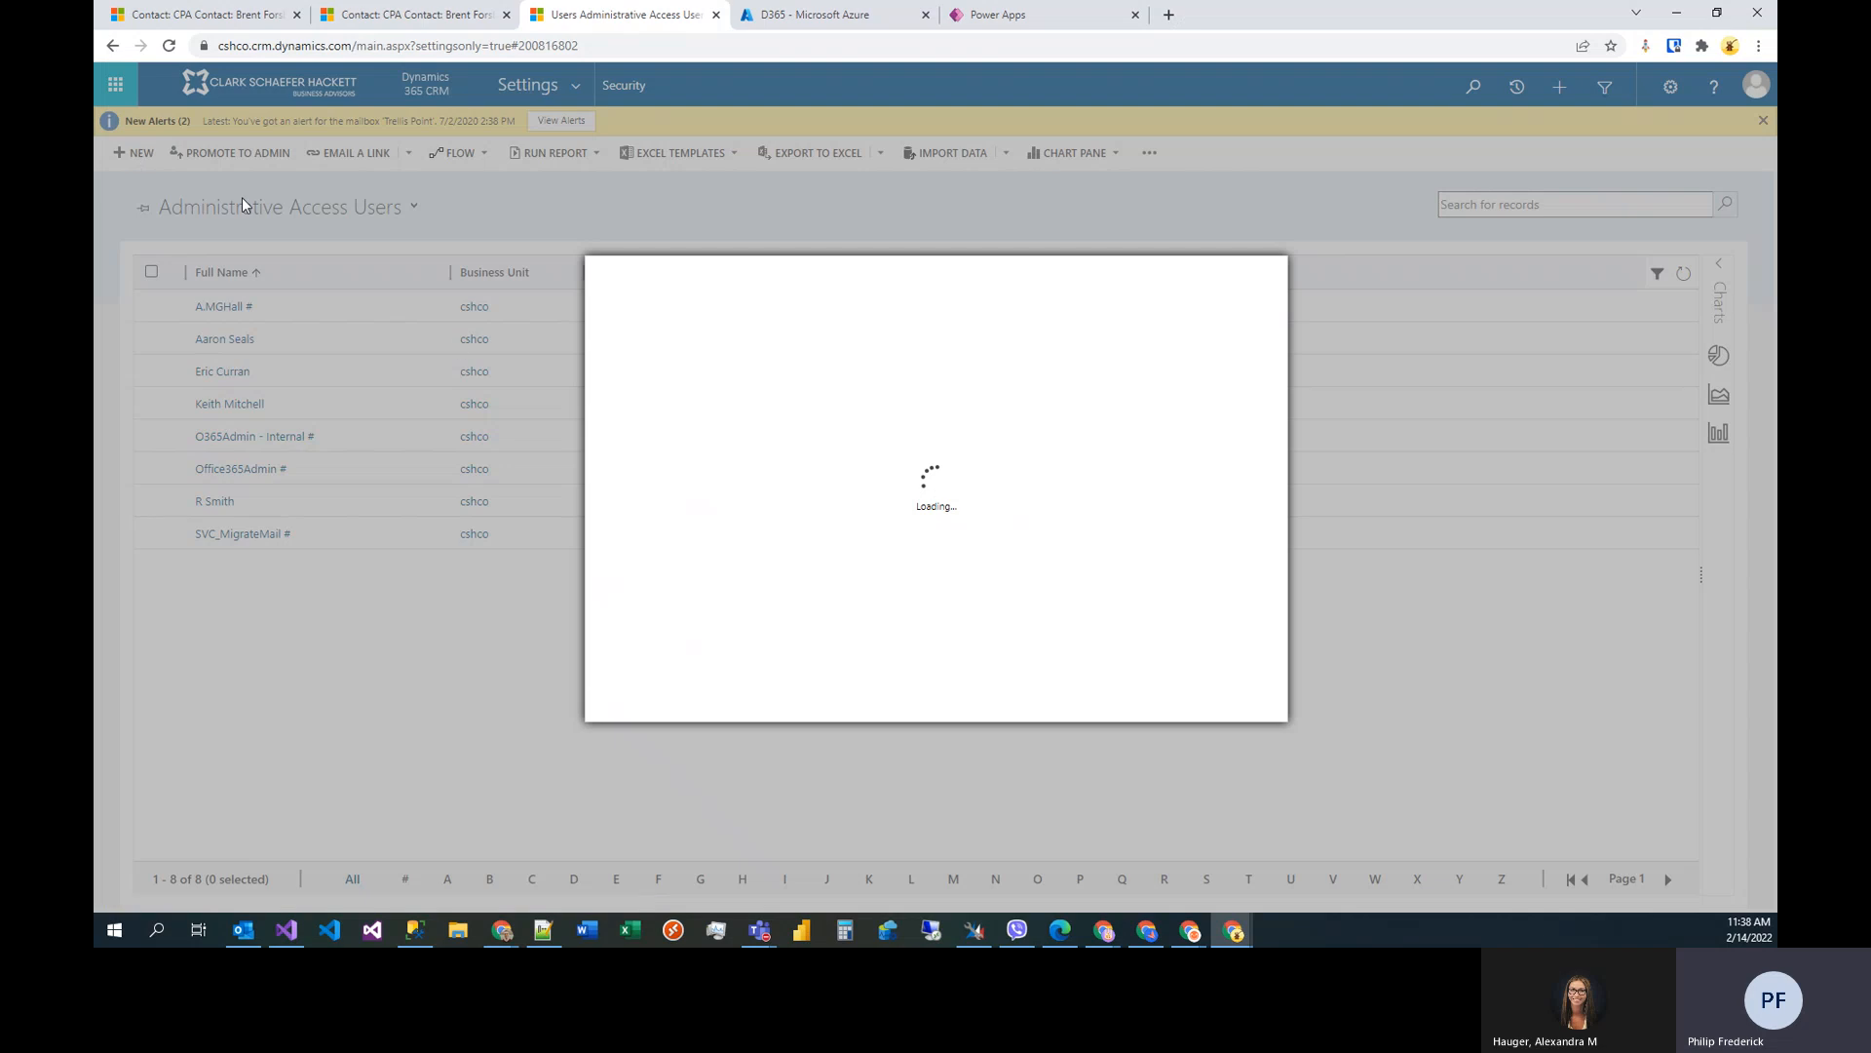
click(113, 47)
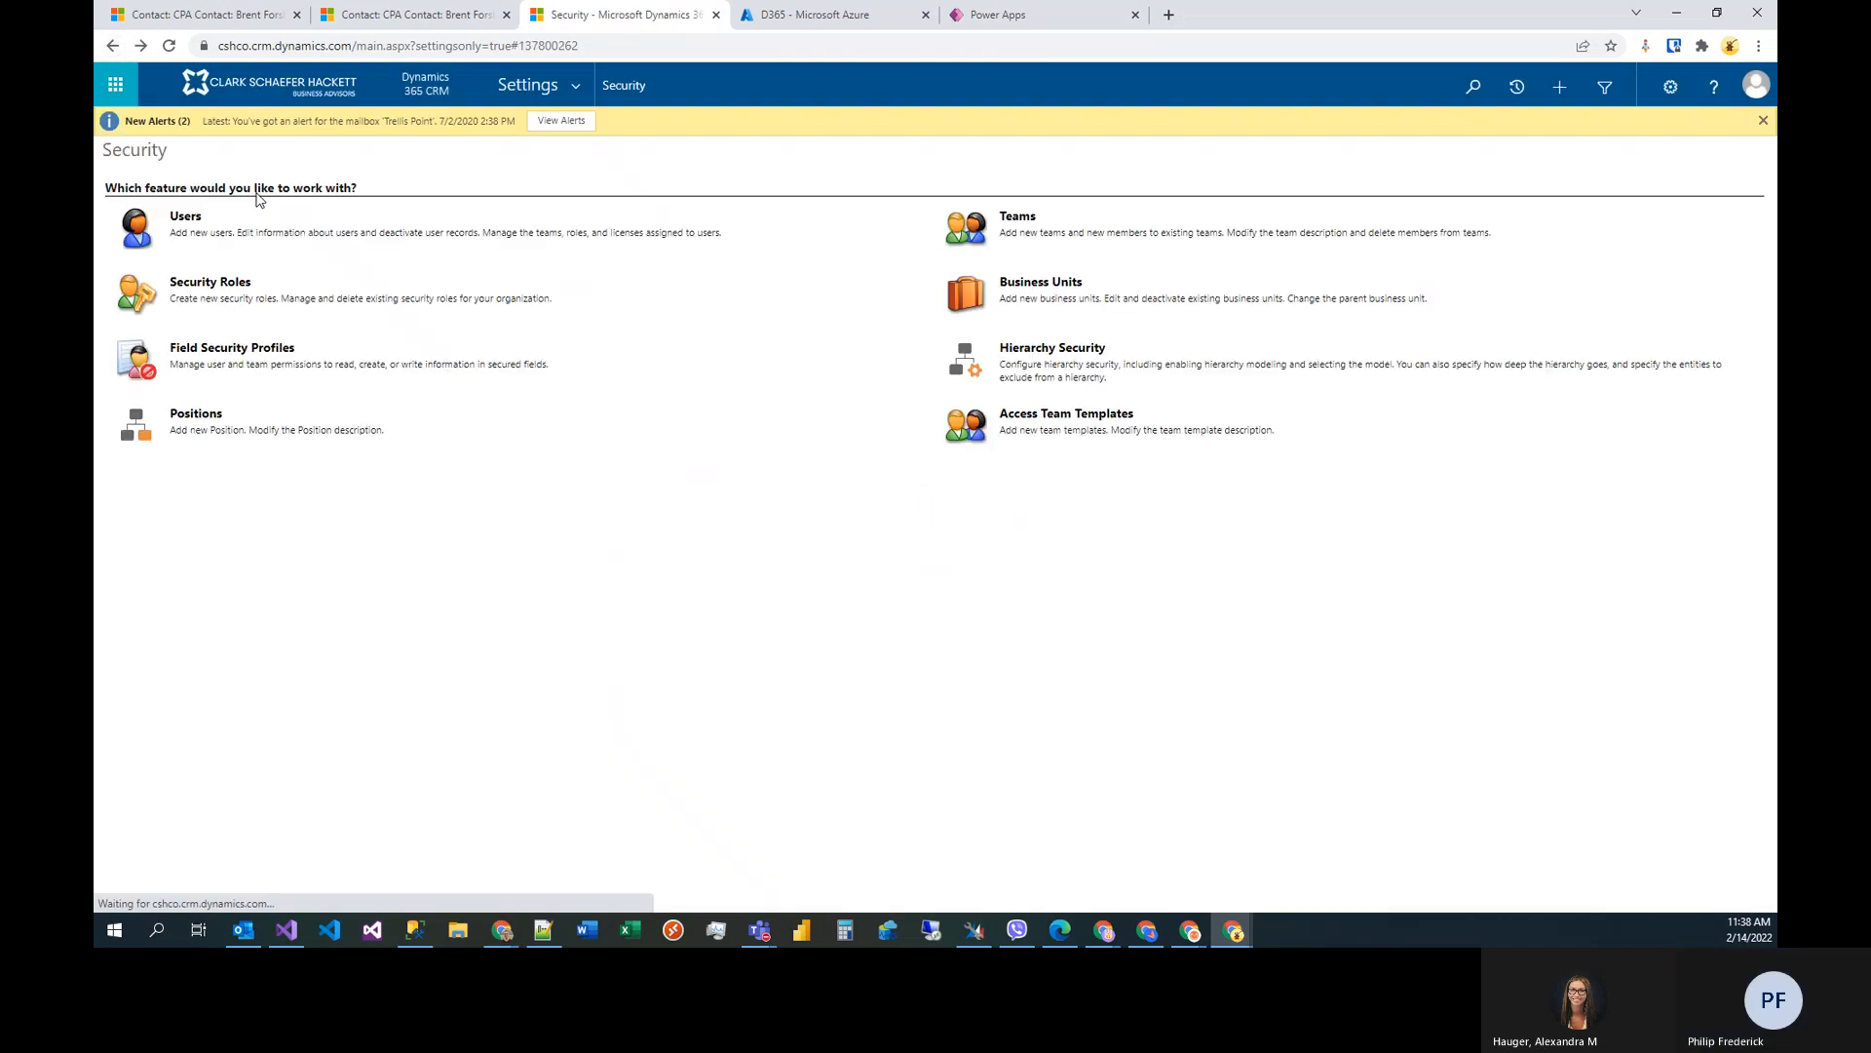
Step: Open the Users list again and look through its available views for one that covers application users
click(191, 218)
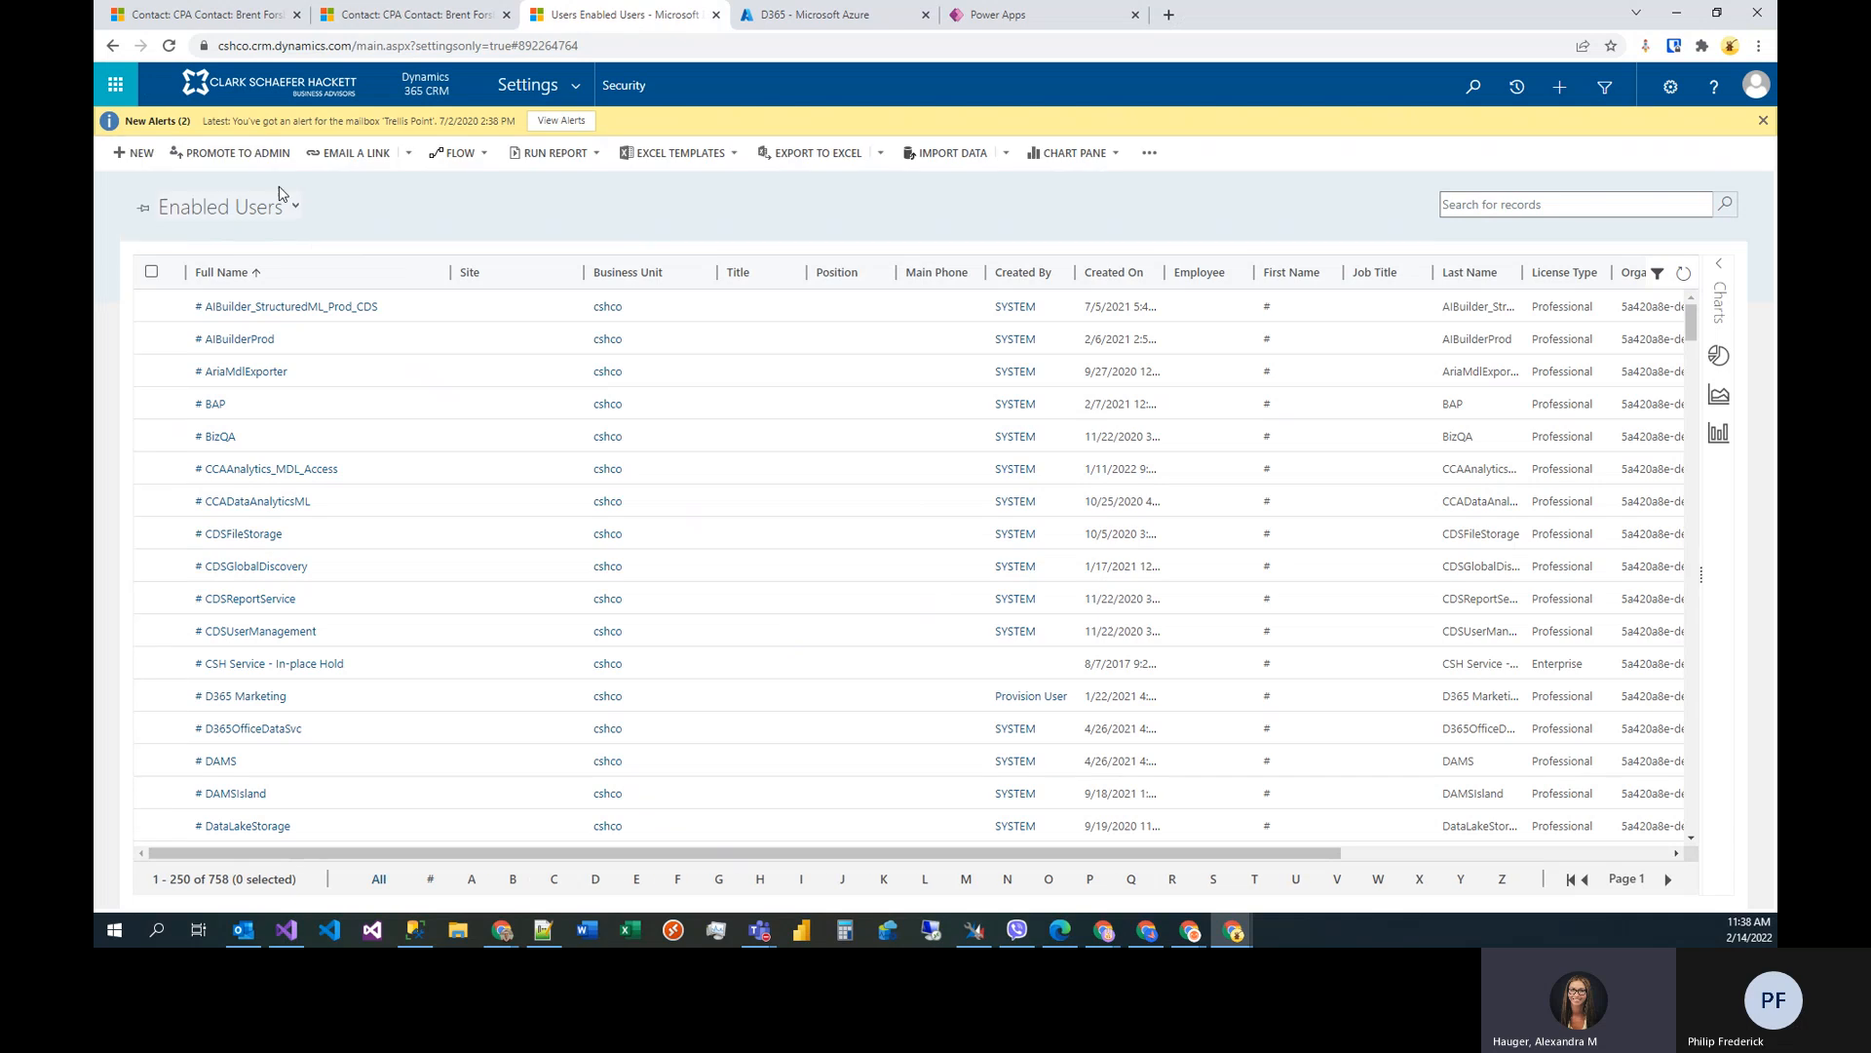
click(276, 215)
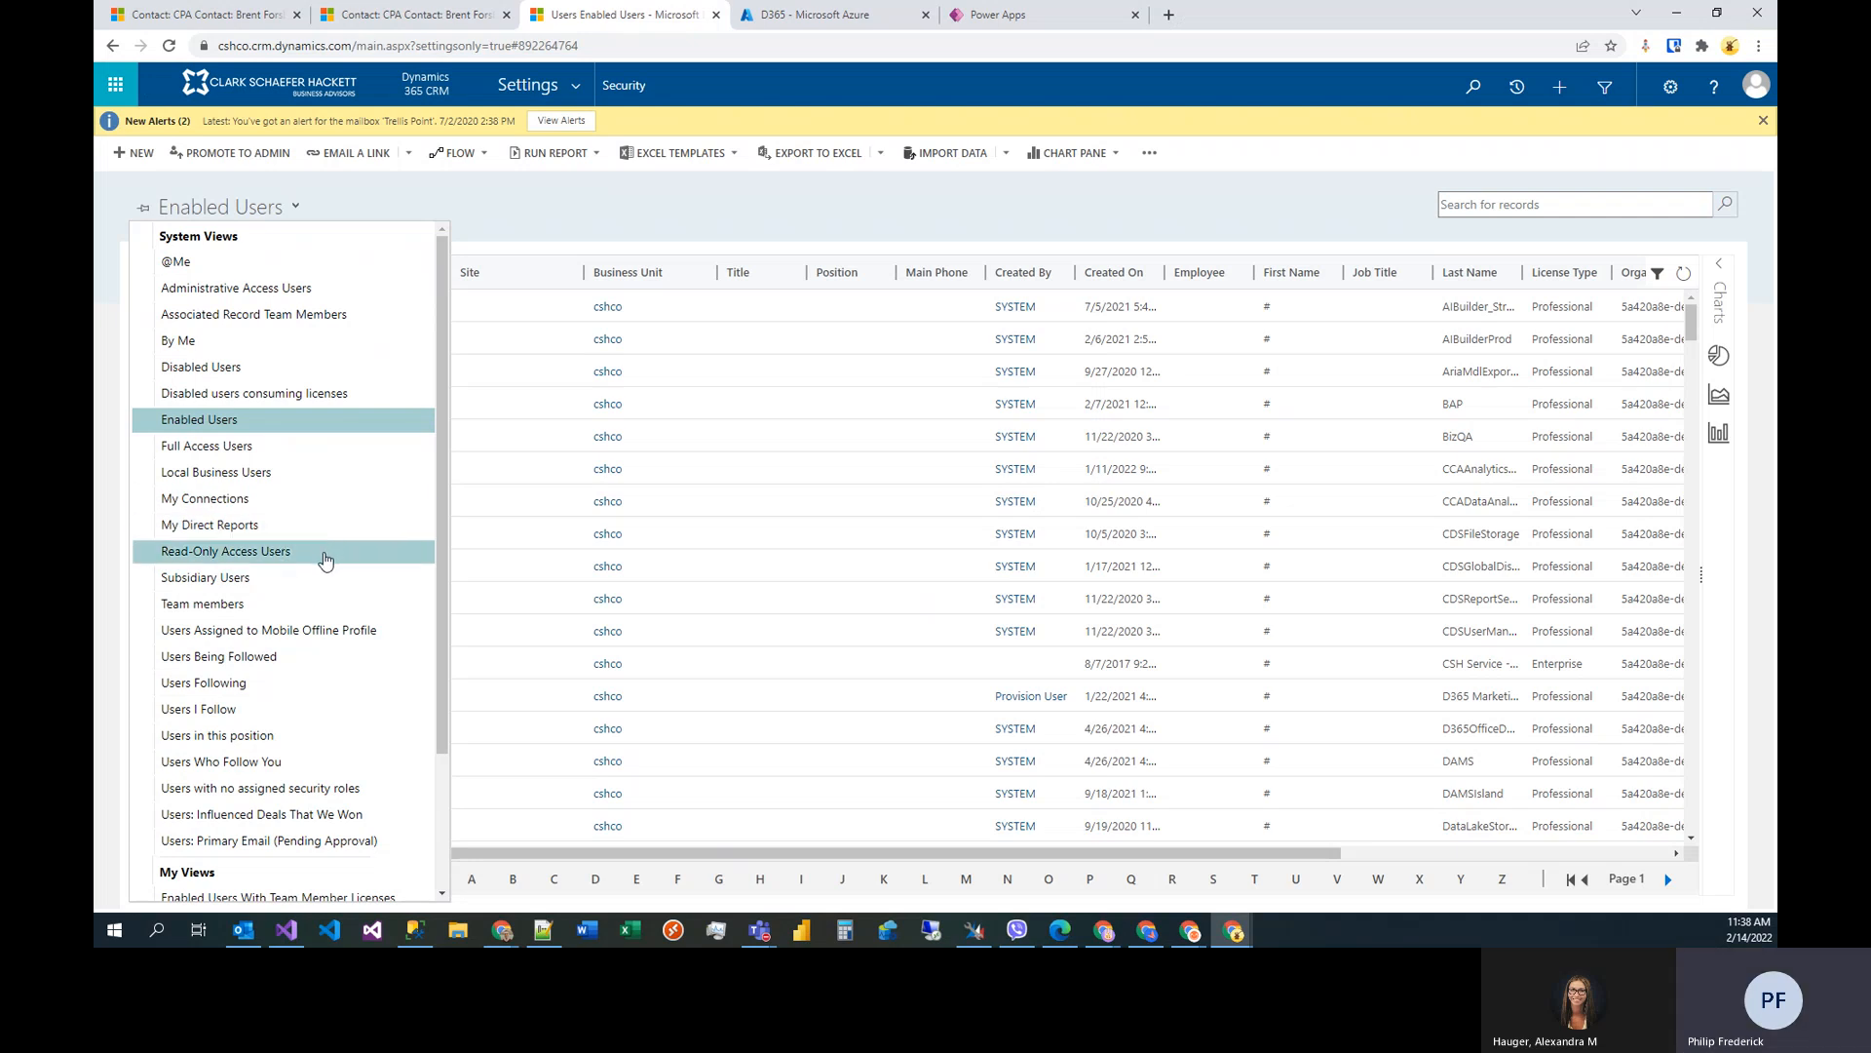
scroll(441, 550, down, 1)
drag(441, 553, 411, 521)
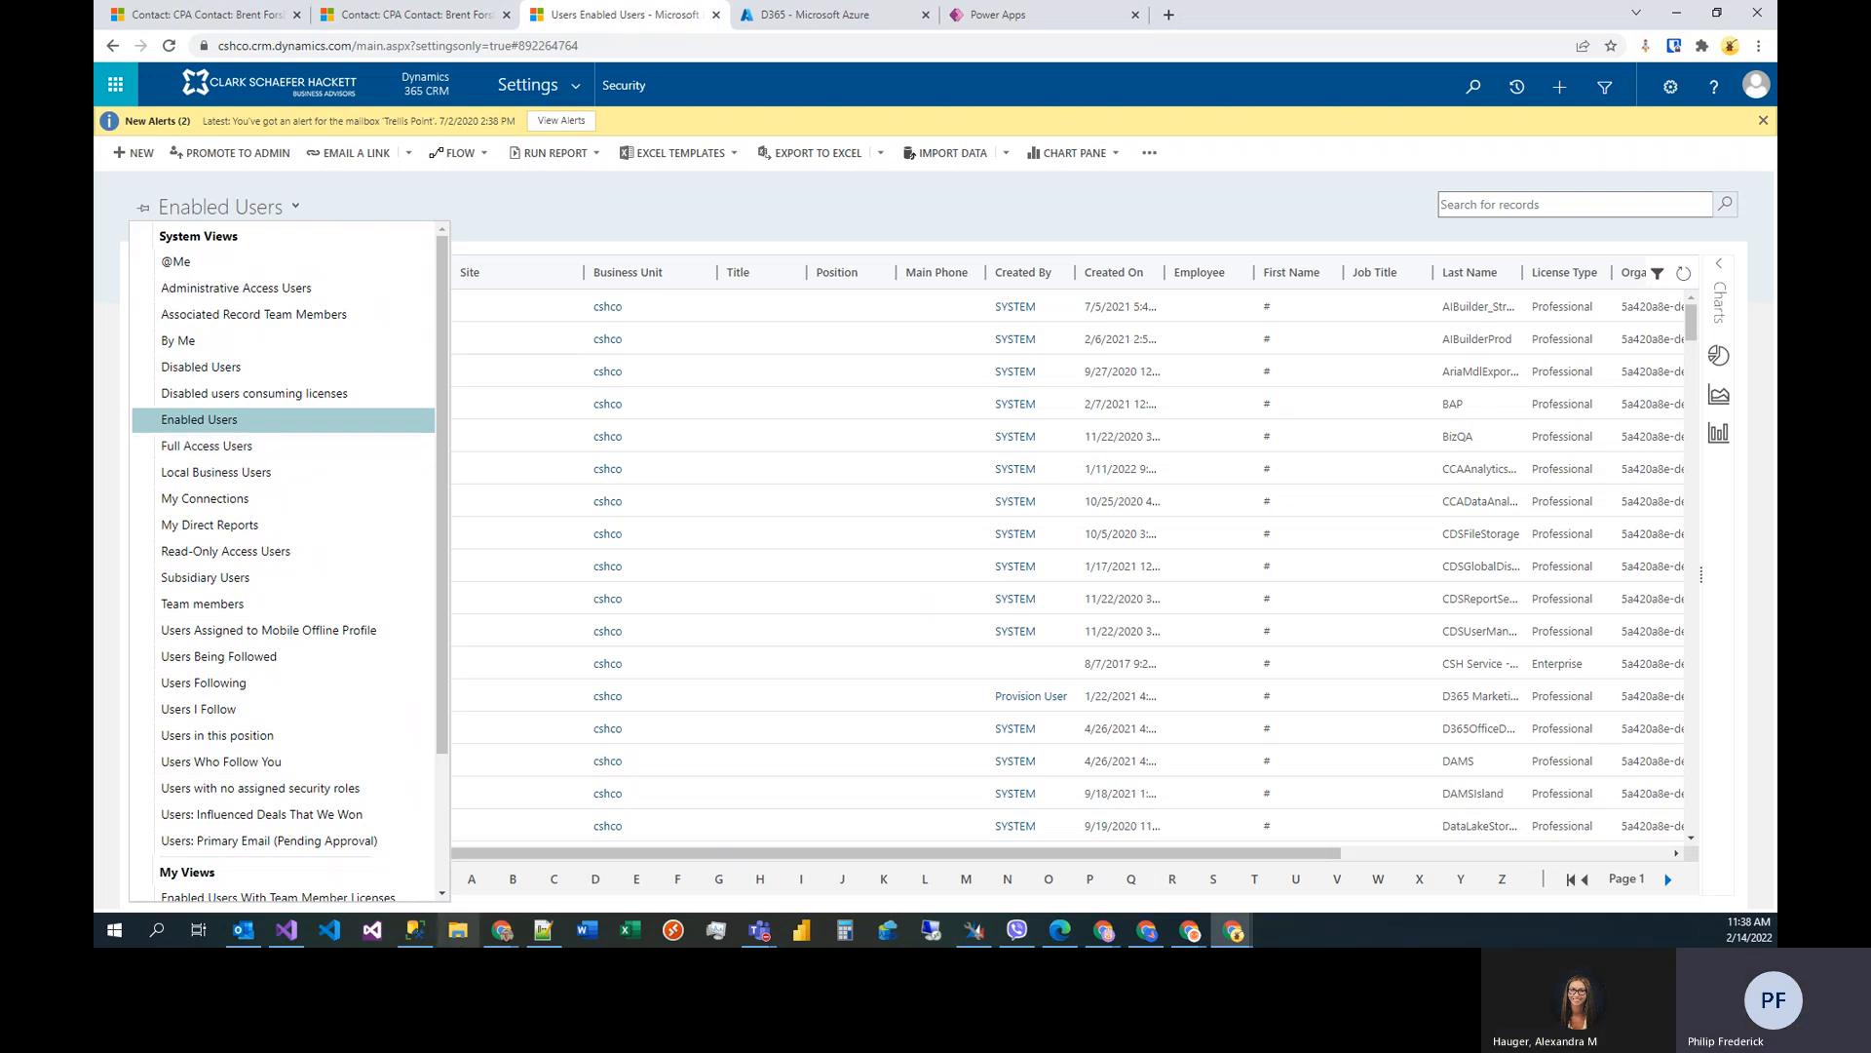
Step: Consult the _Technical Info.xlsx window and return to the Enabled Users list in Dynamics 365
mouse_move(482, 933)
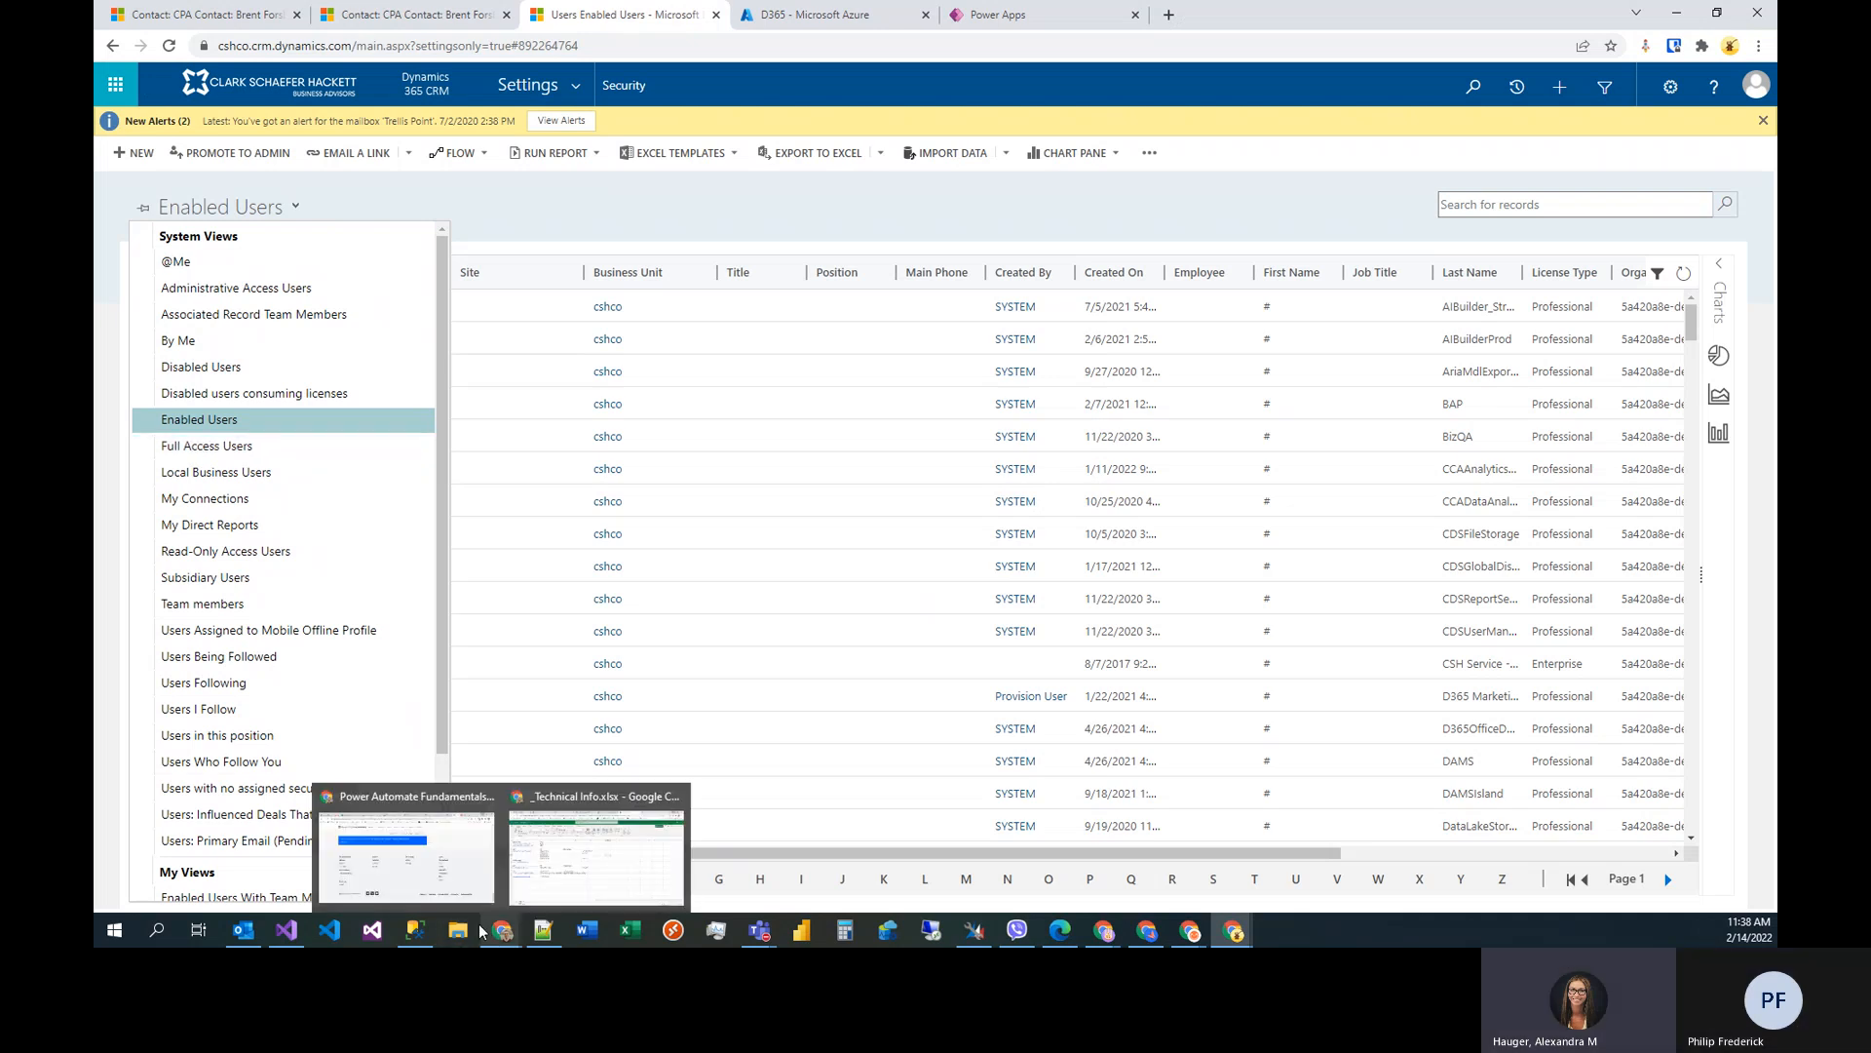
click(597, 853)
drag(1429, 100, 96, 103)
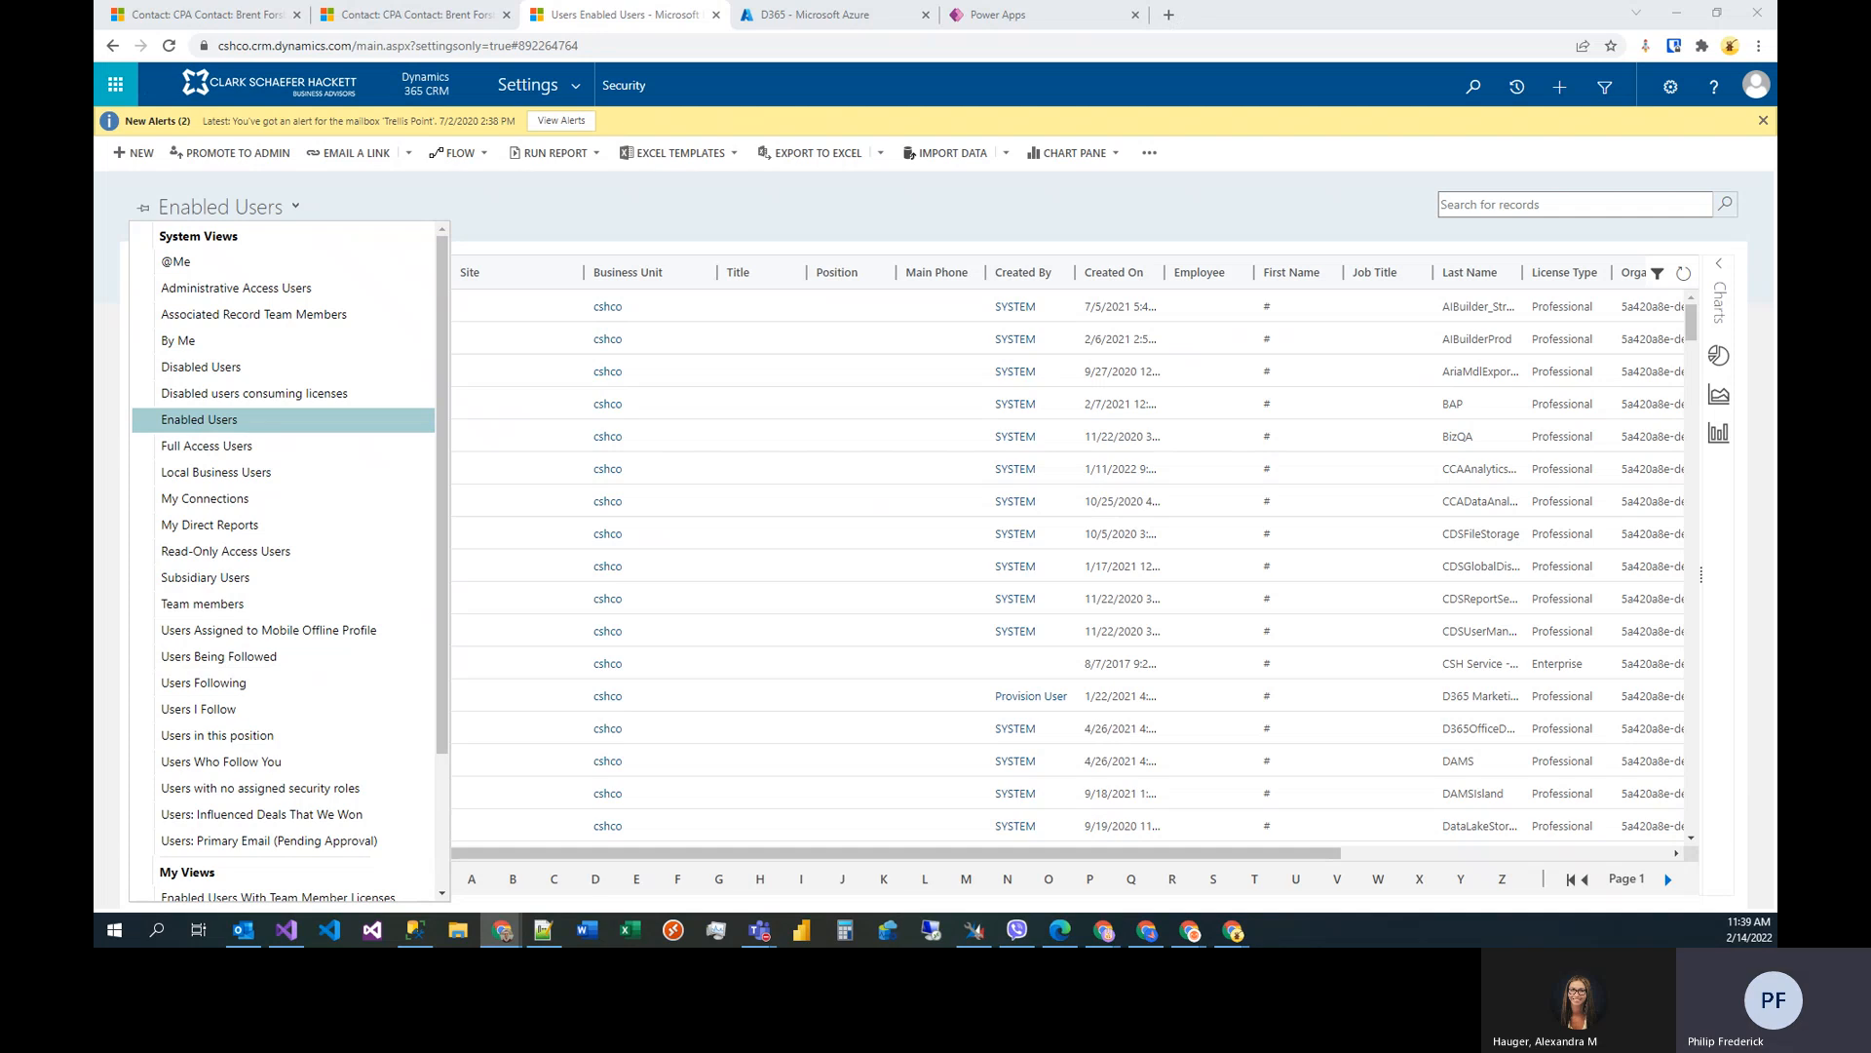
click(621, 232)
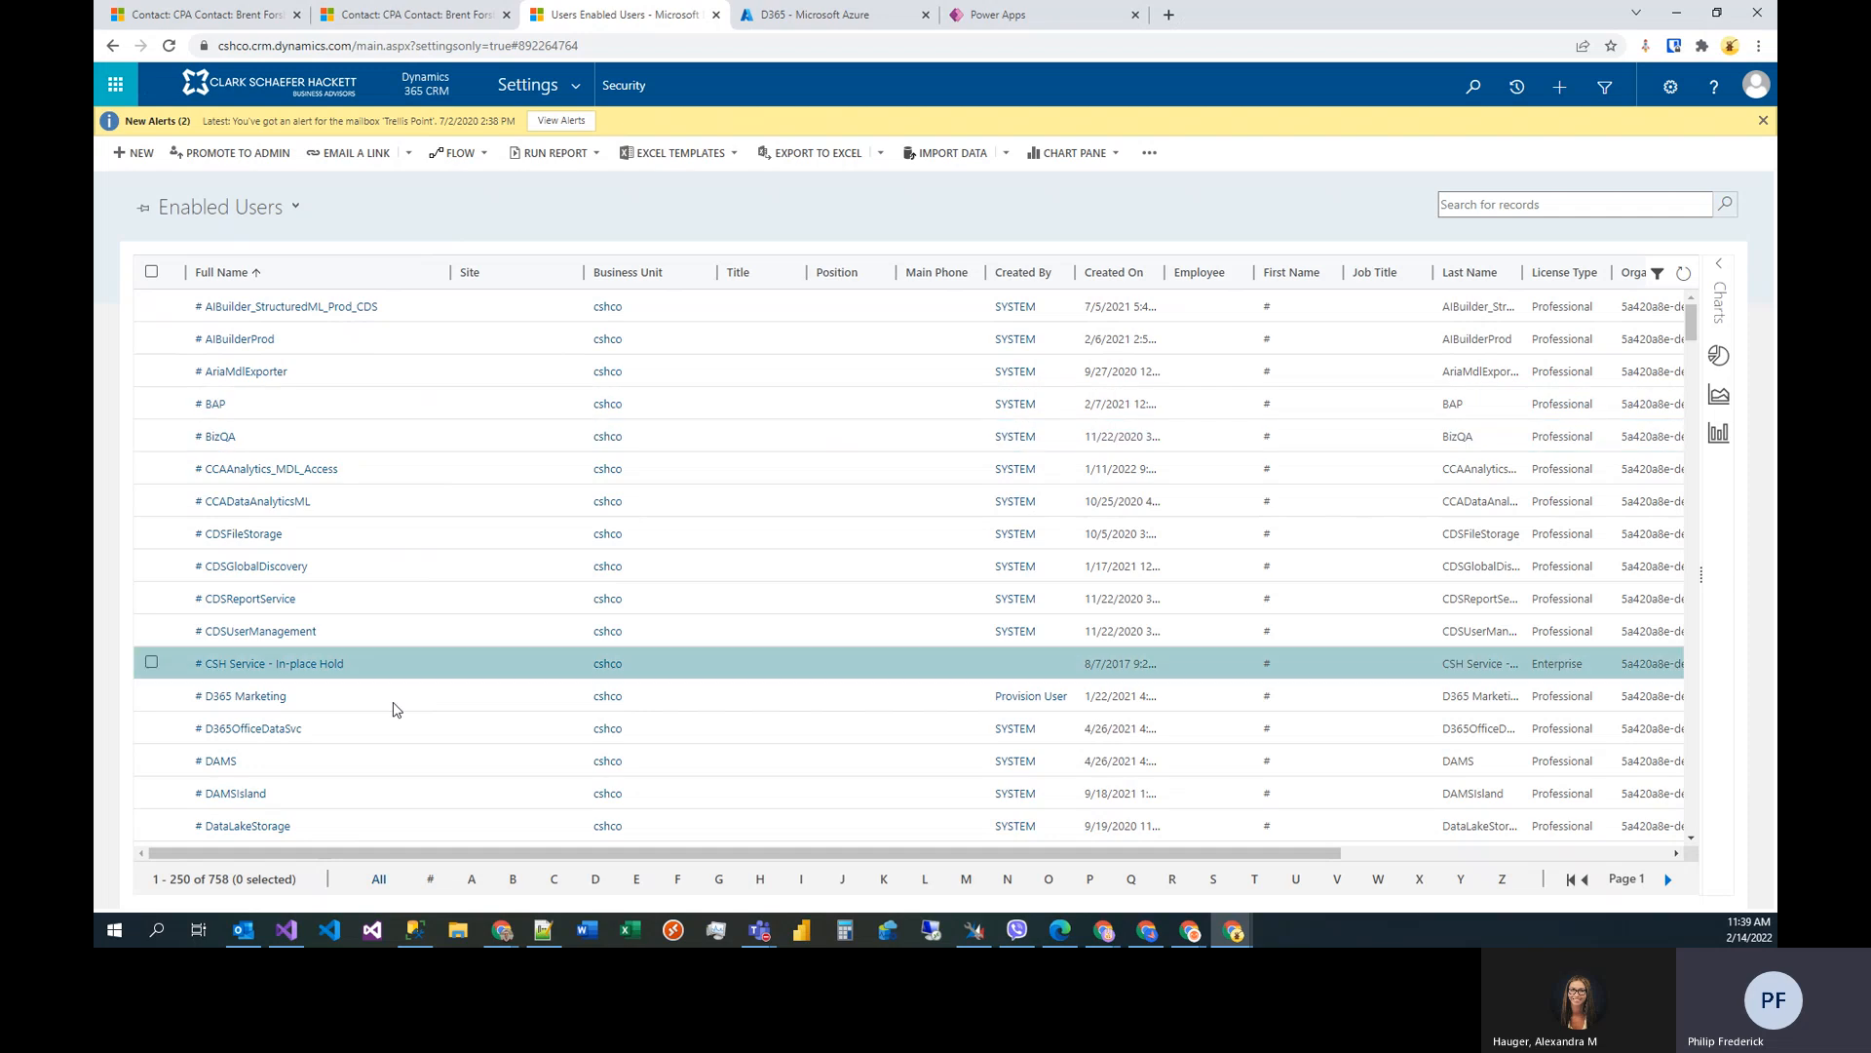
Step: Look through the Enabled Users list for the user that matches the app registration
scroll(356, 694, down, 1)
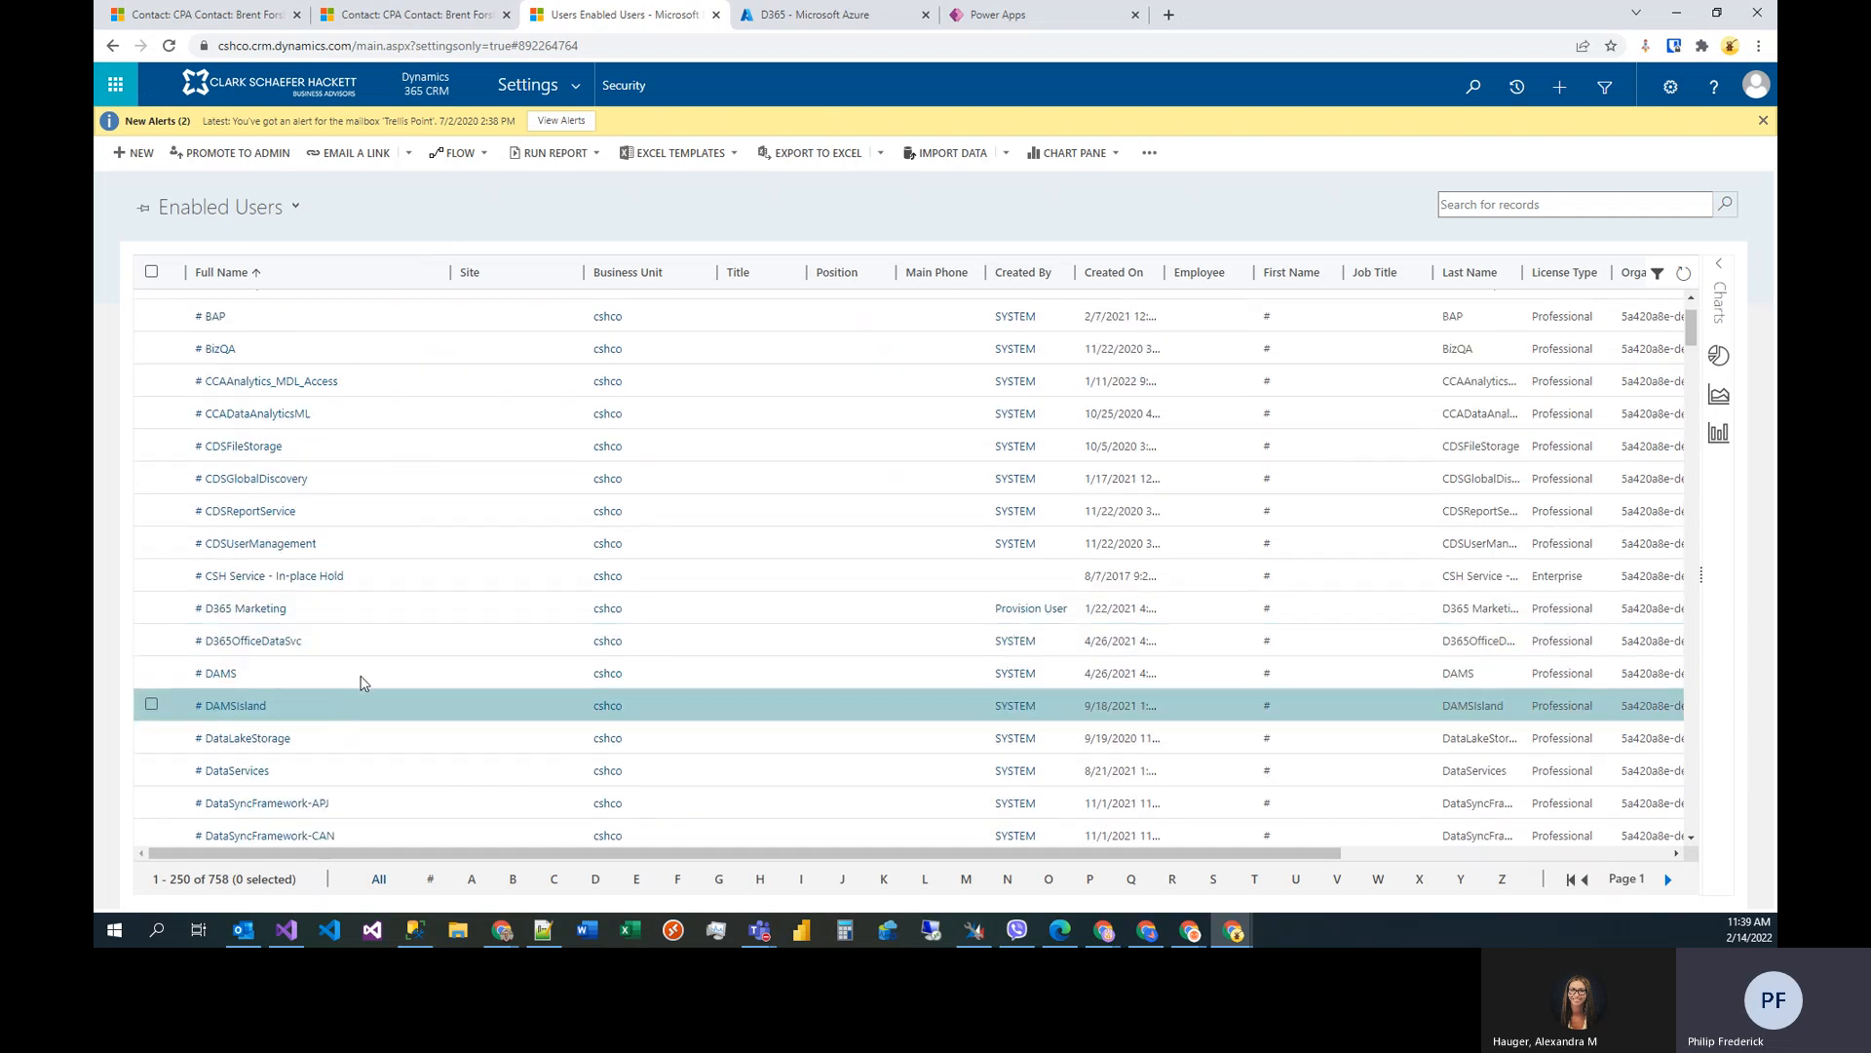
scroll(396, 649, down, 9)
scroll(397, 649, down, 5)
Step: Try to create a new user from the Local Business Users view, and return to the Security settings
click(219, 209)
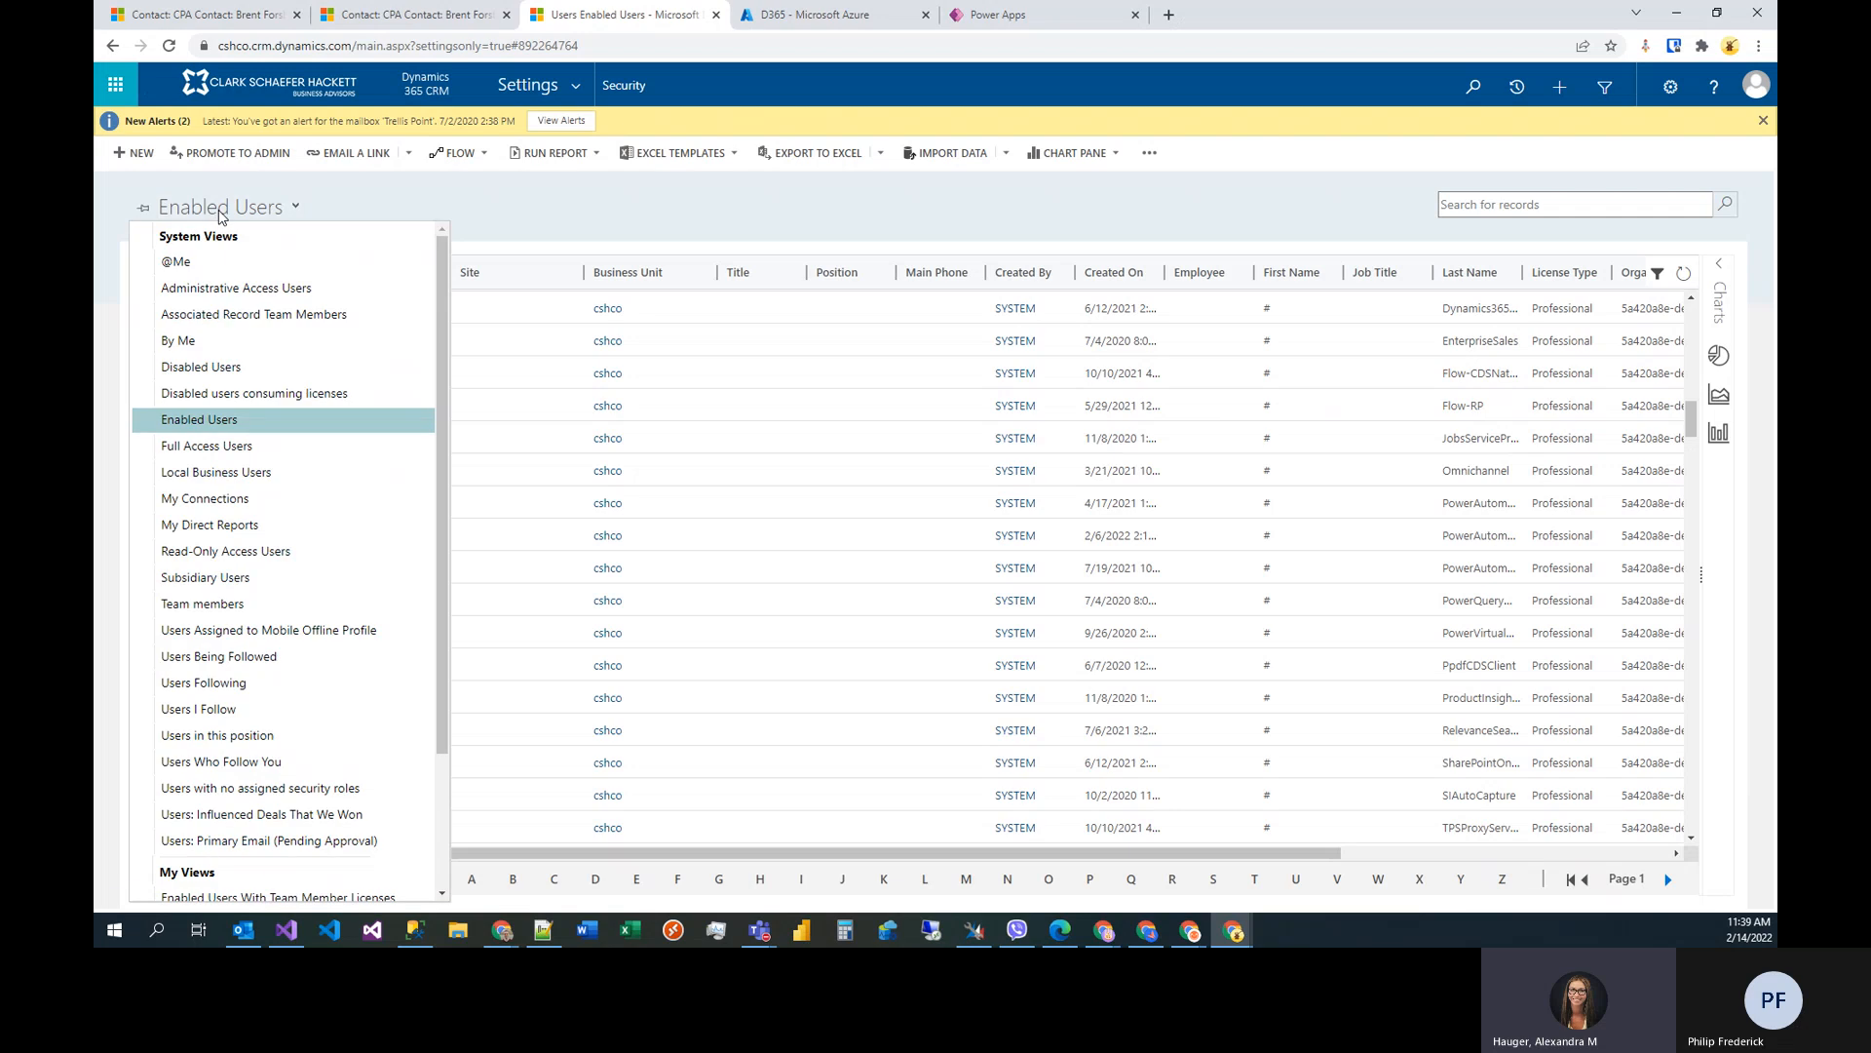
click(239, 472)
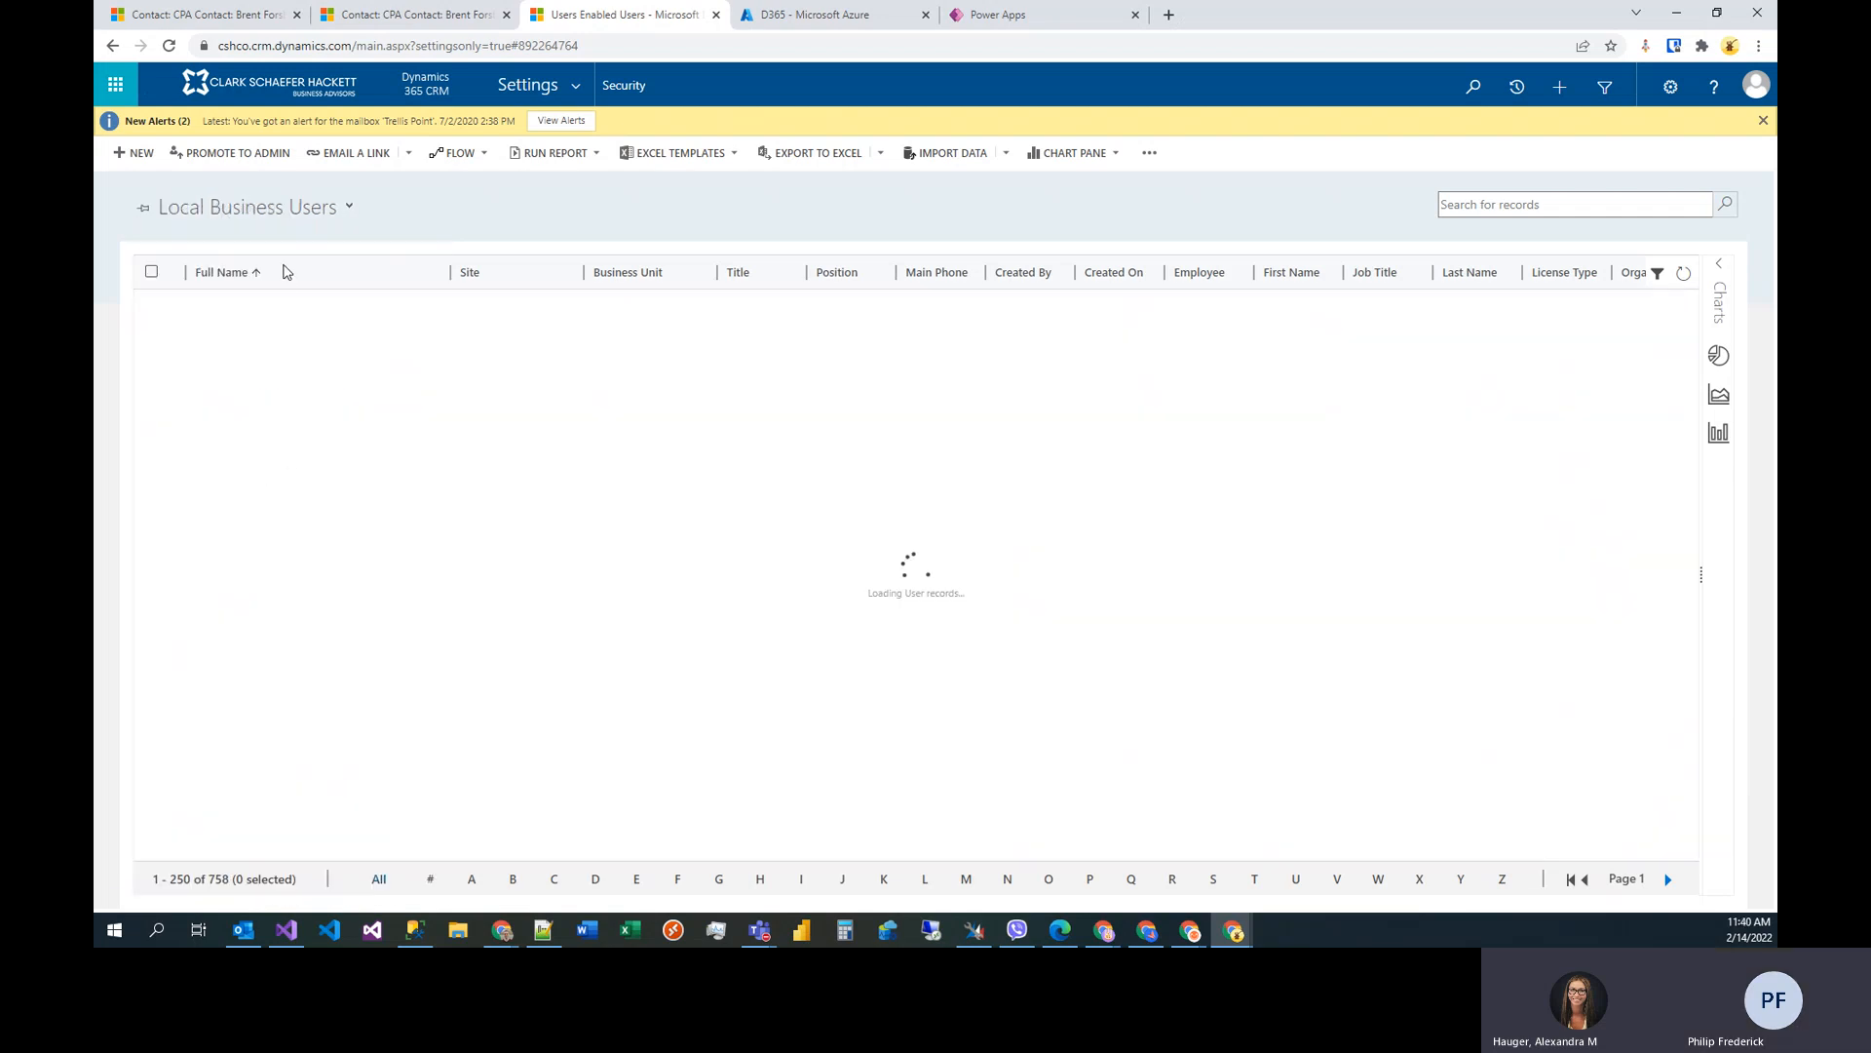
scroll(341, 546, down, 3)
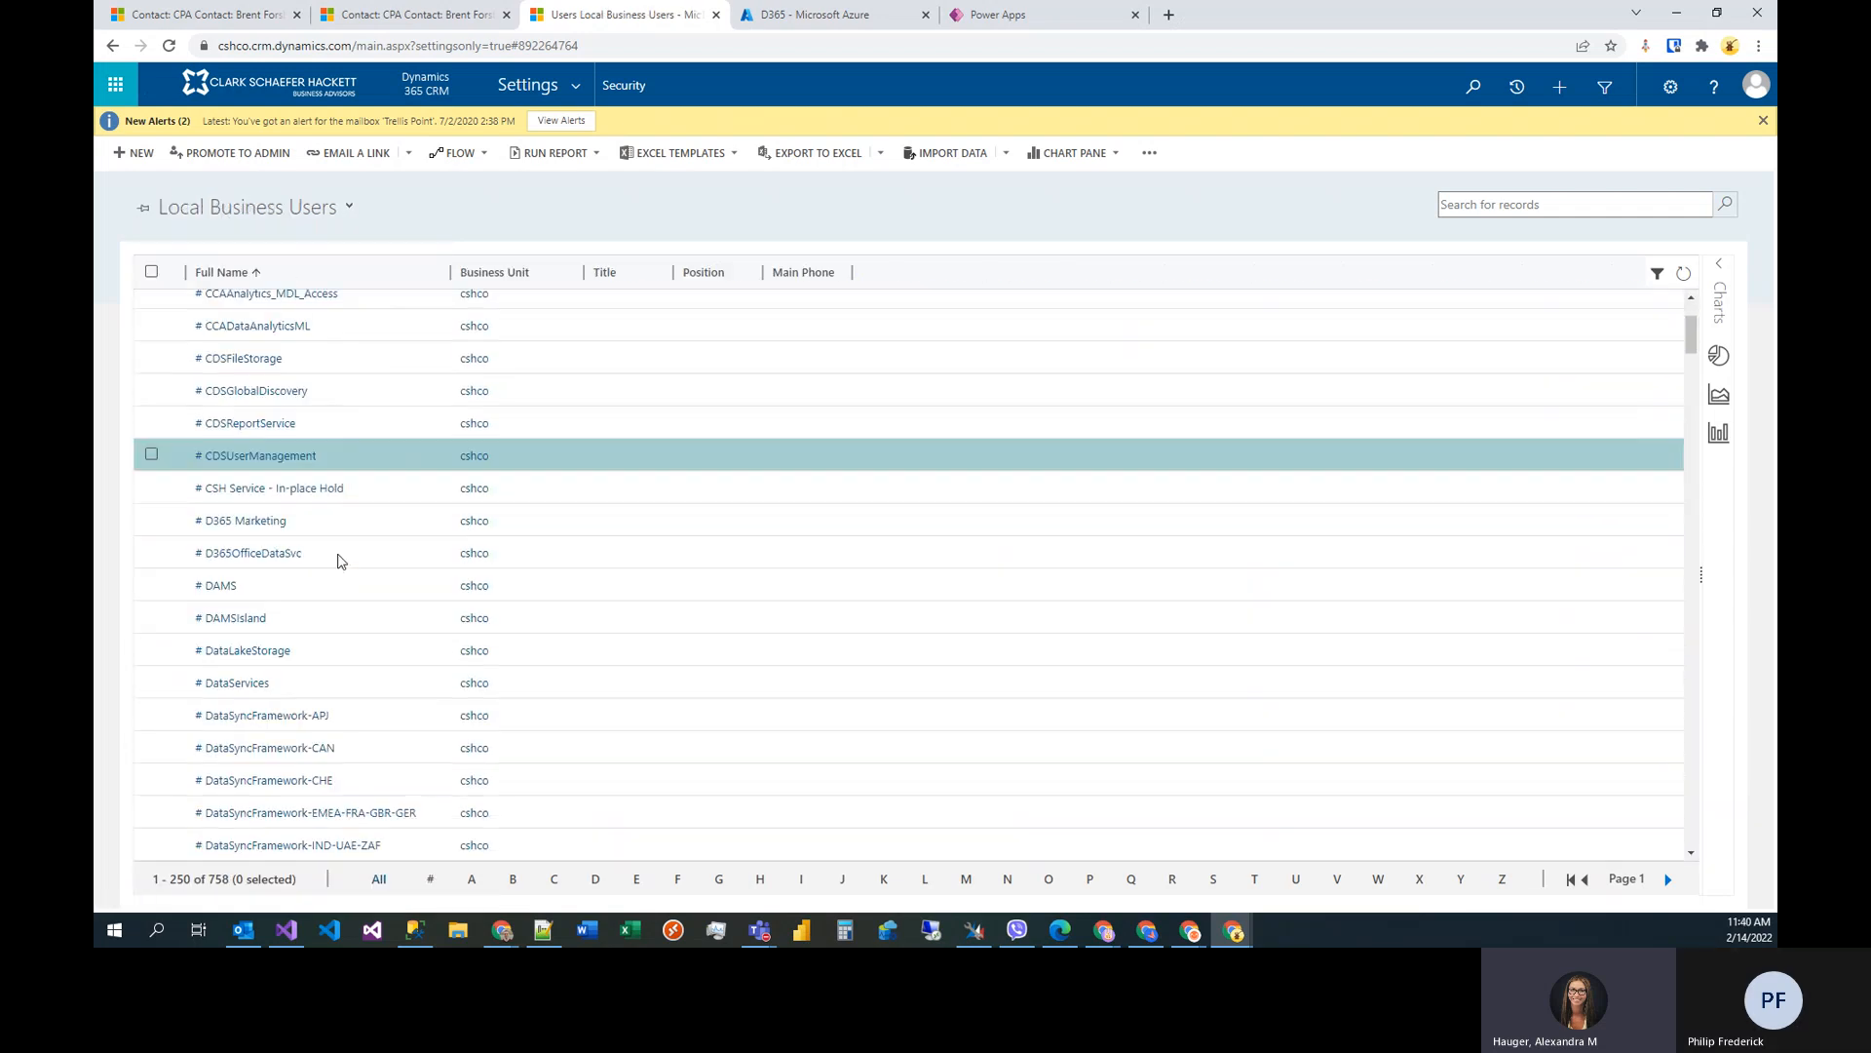
scroll(332, 565, down, 15)
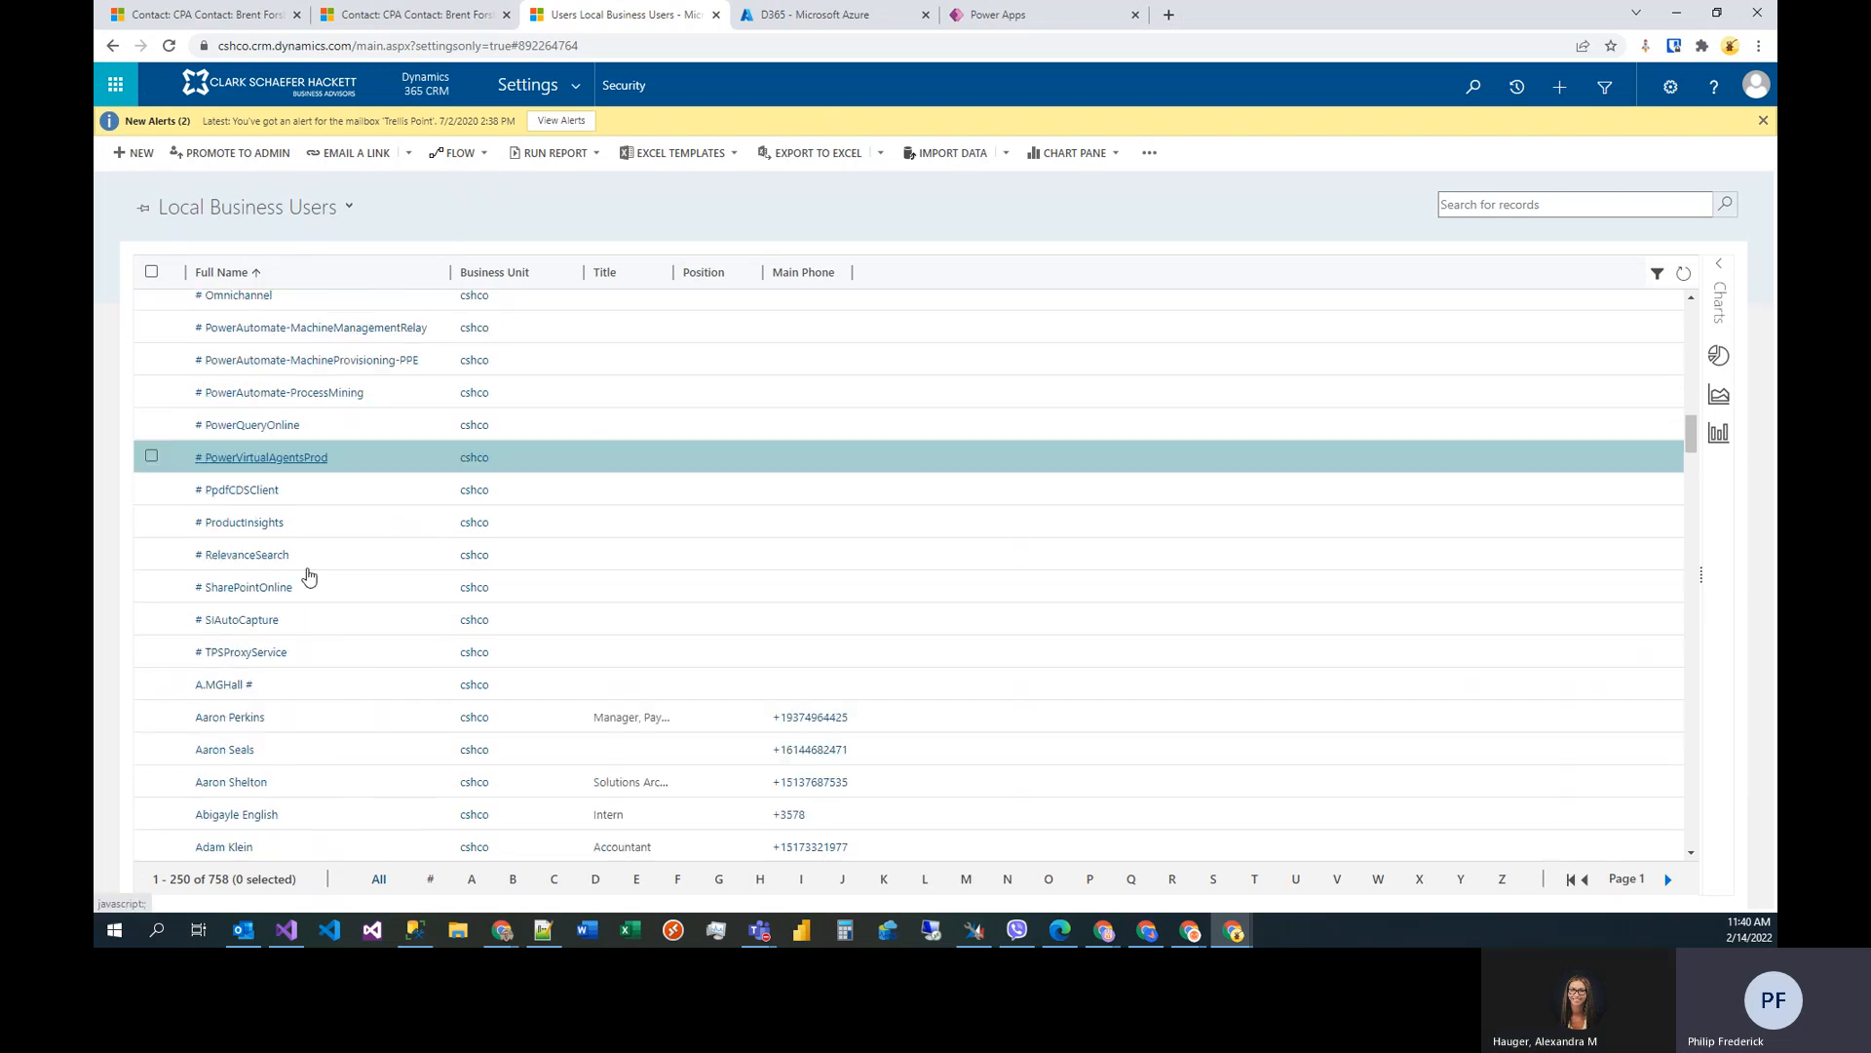
scroll(307, 573, up, 16)
click(143, 157)
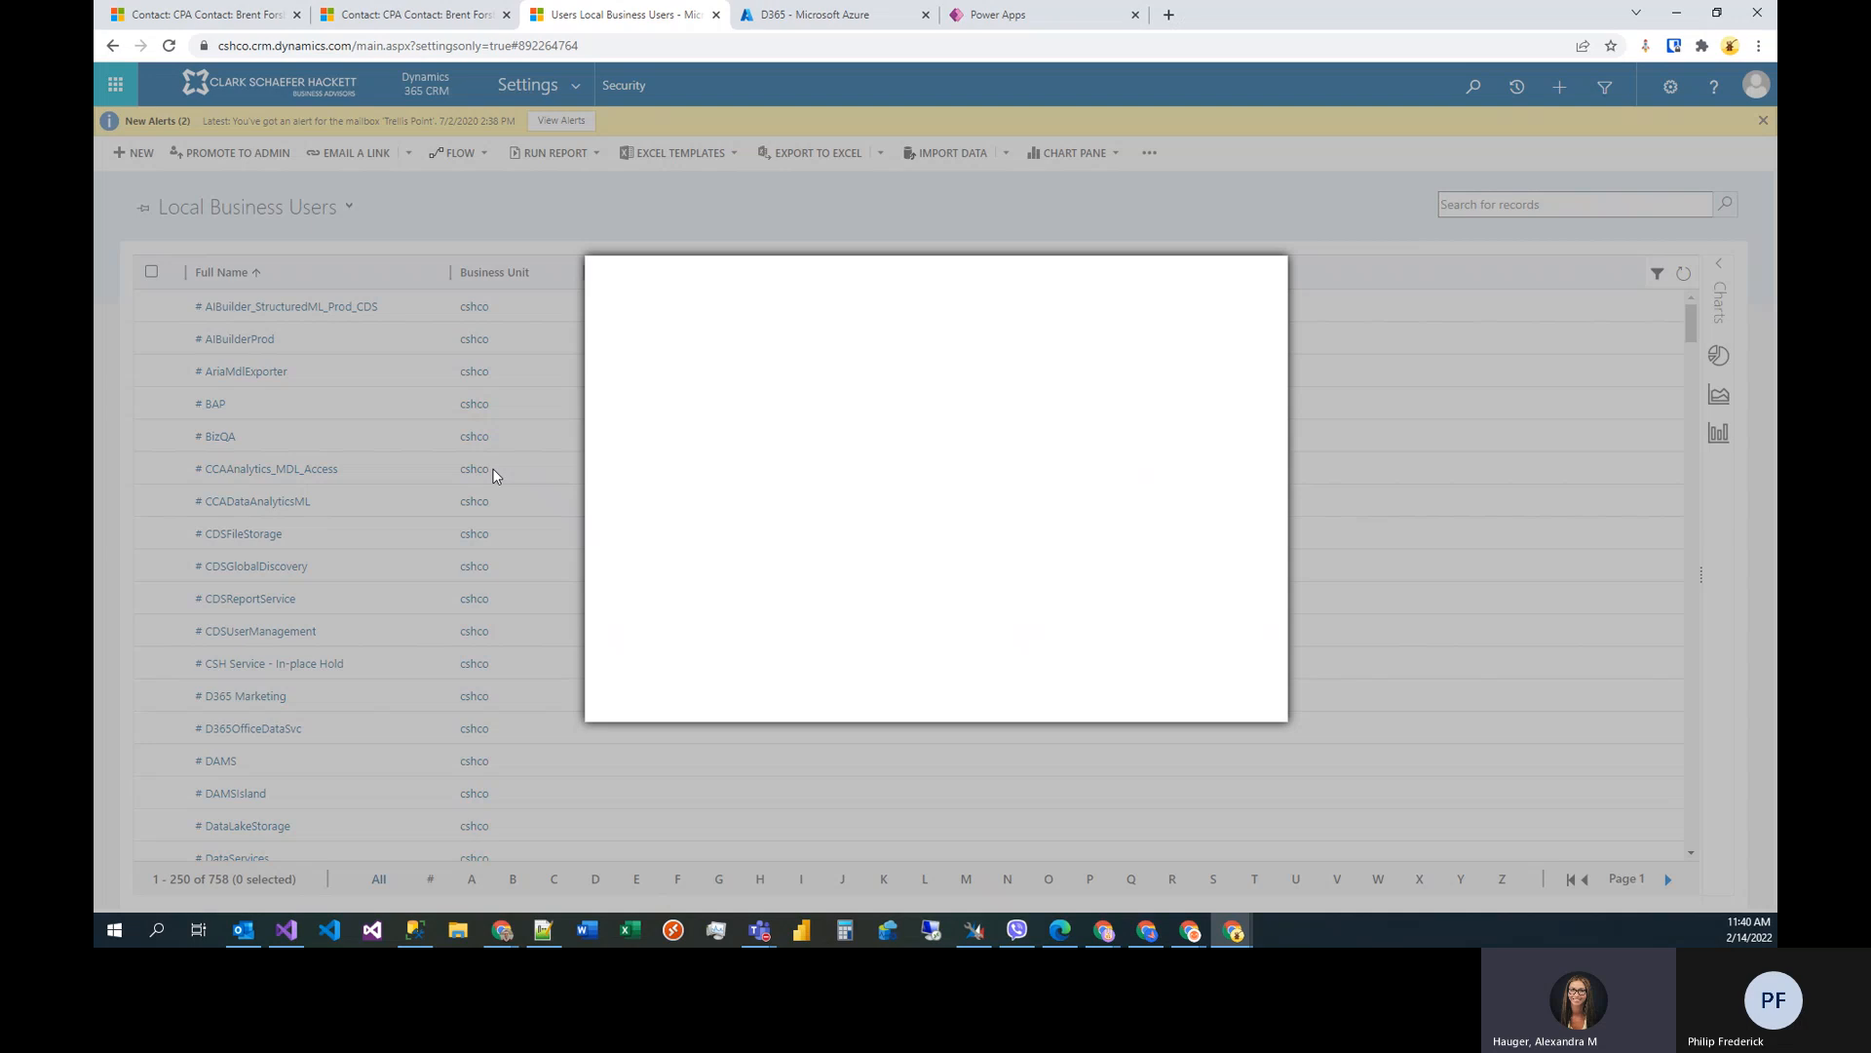
key(alt+Left)
Step: Filter the Enabled Users list to names starting with D and open the D365 D365 user record
click(185, 216)
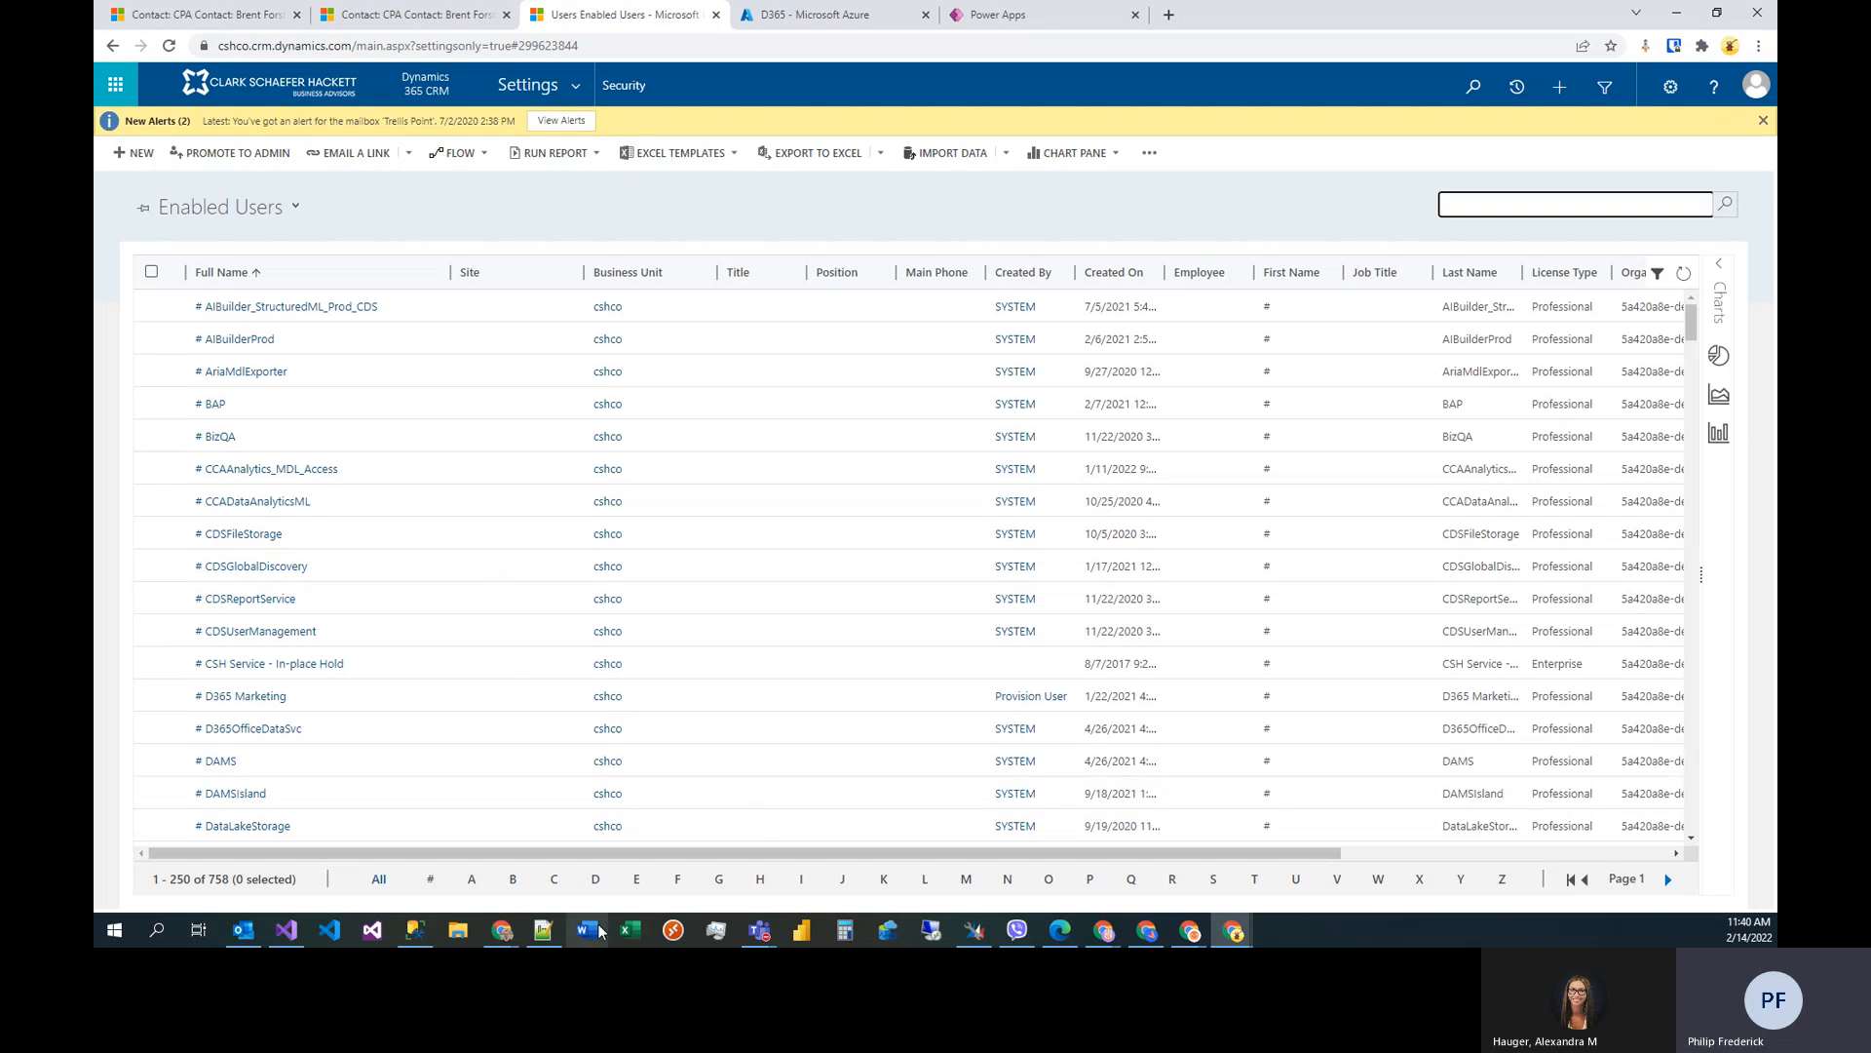
click(596, 881)
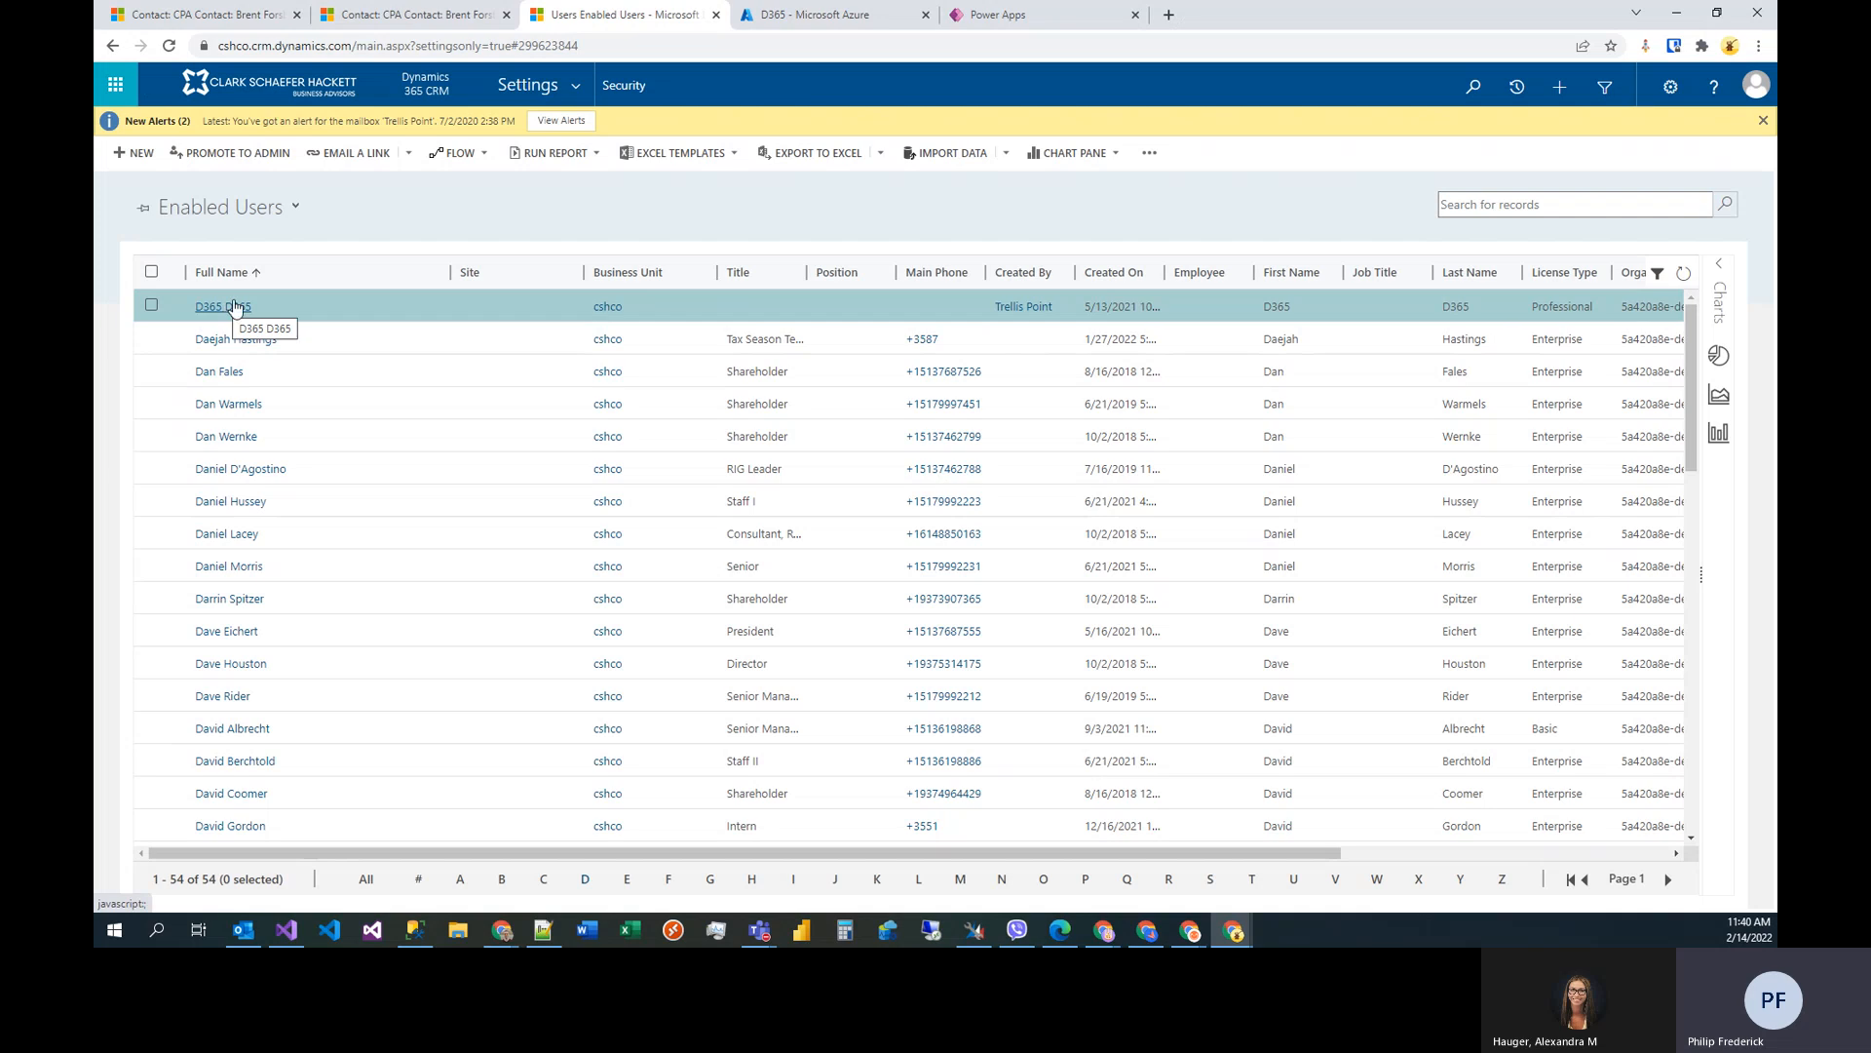
click(234, 308)
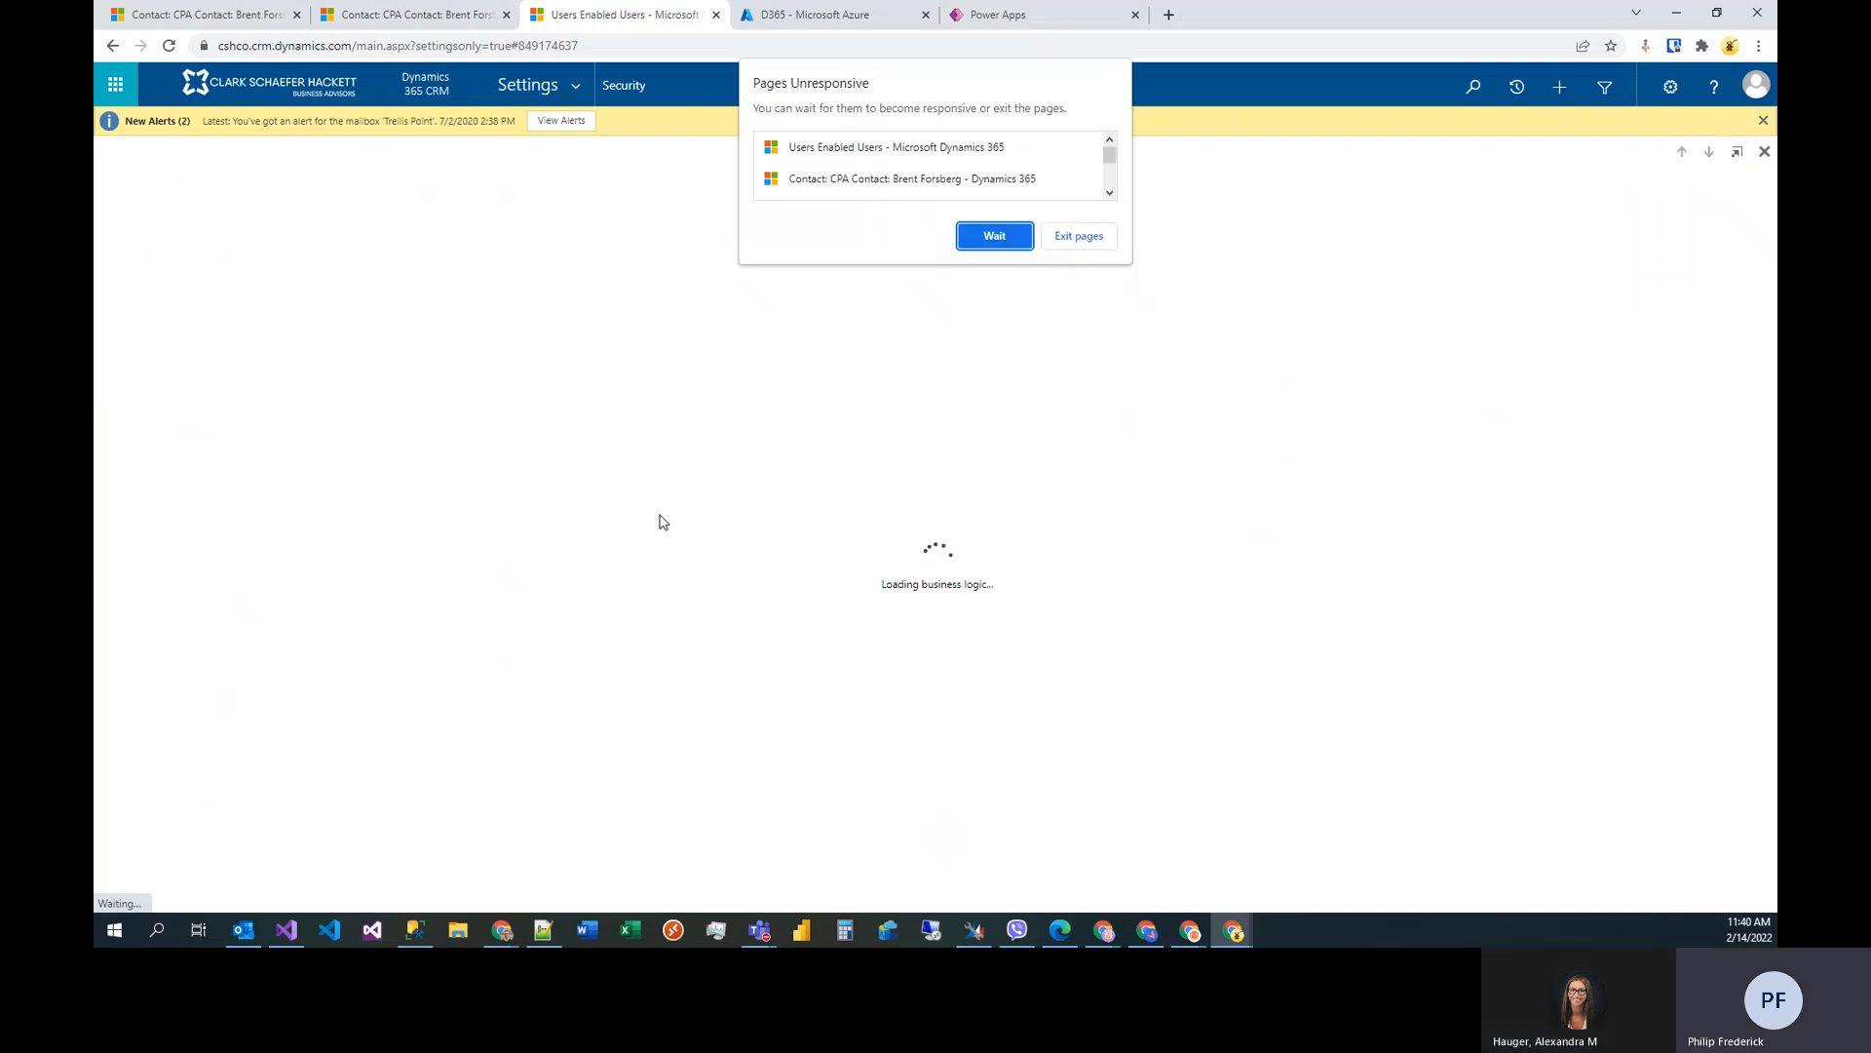
click(970, 237)
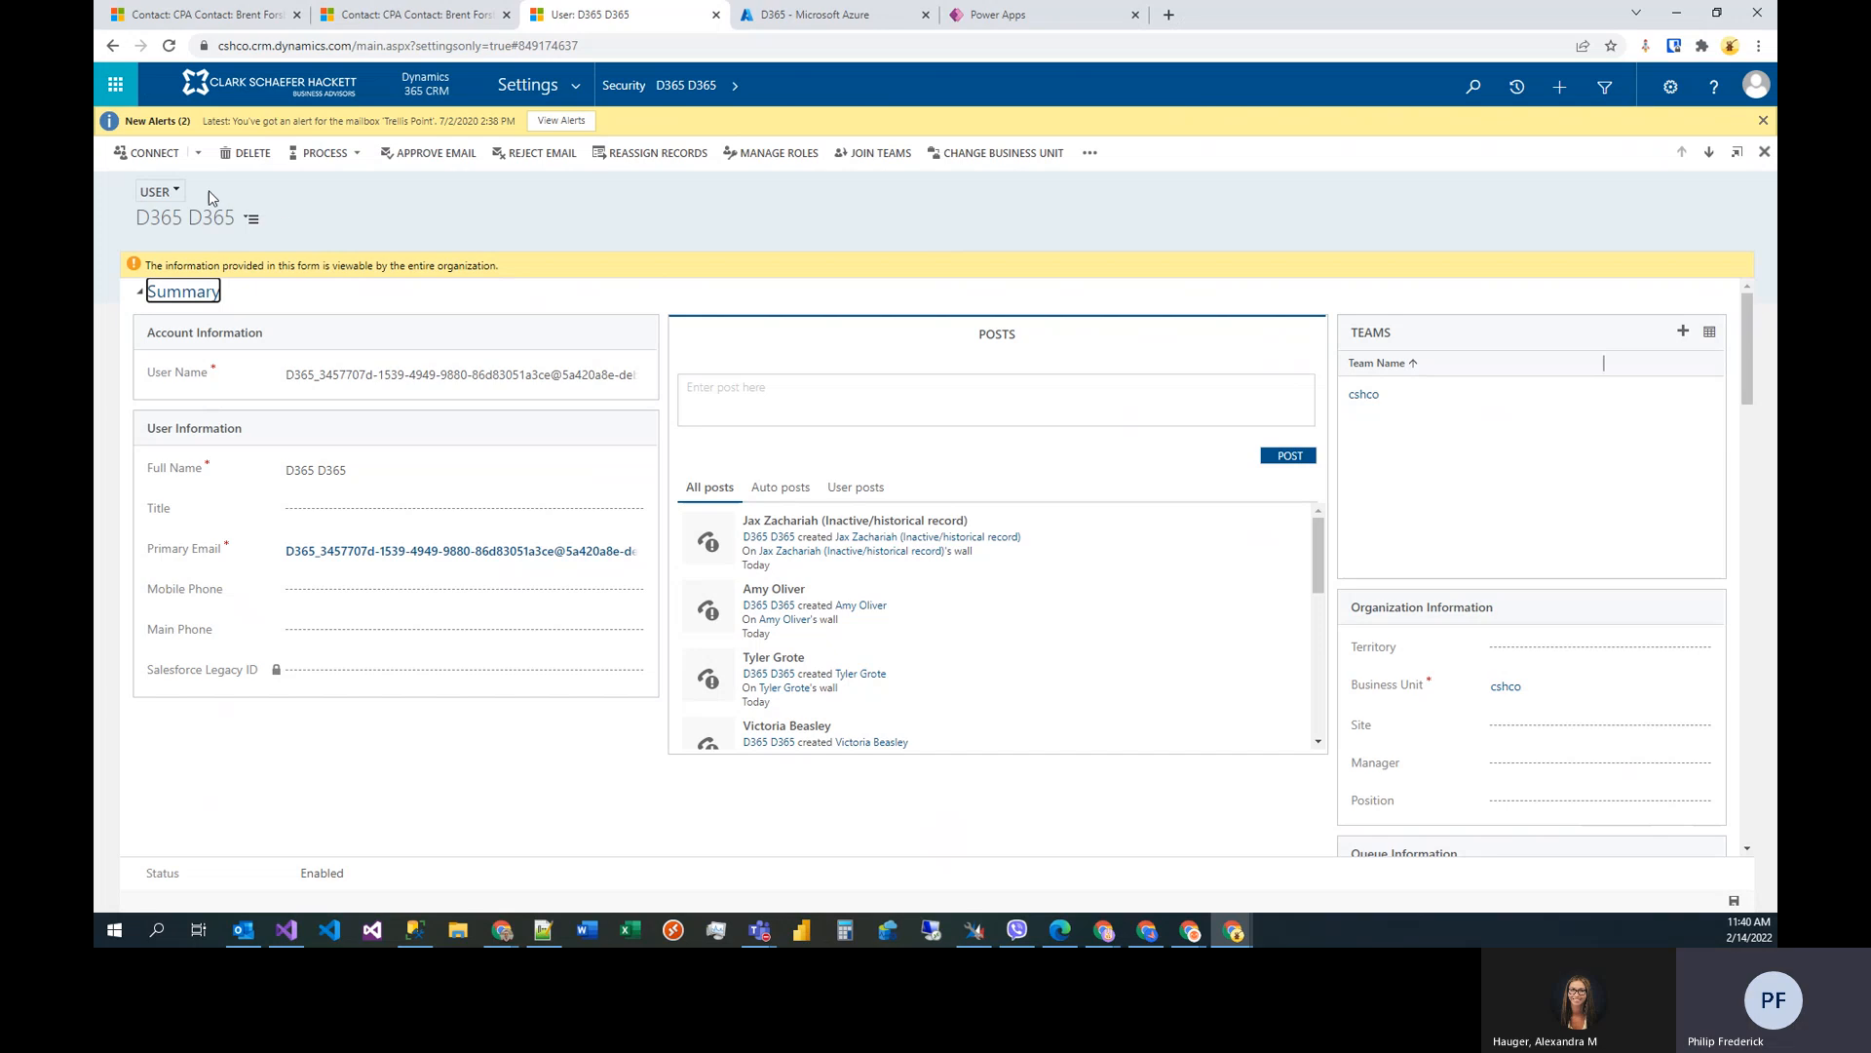
Step: Display the D365 D365 record in the Application User form and compare its Application ID with the Azure app registration
click(171, 191)
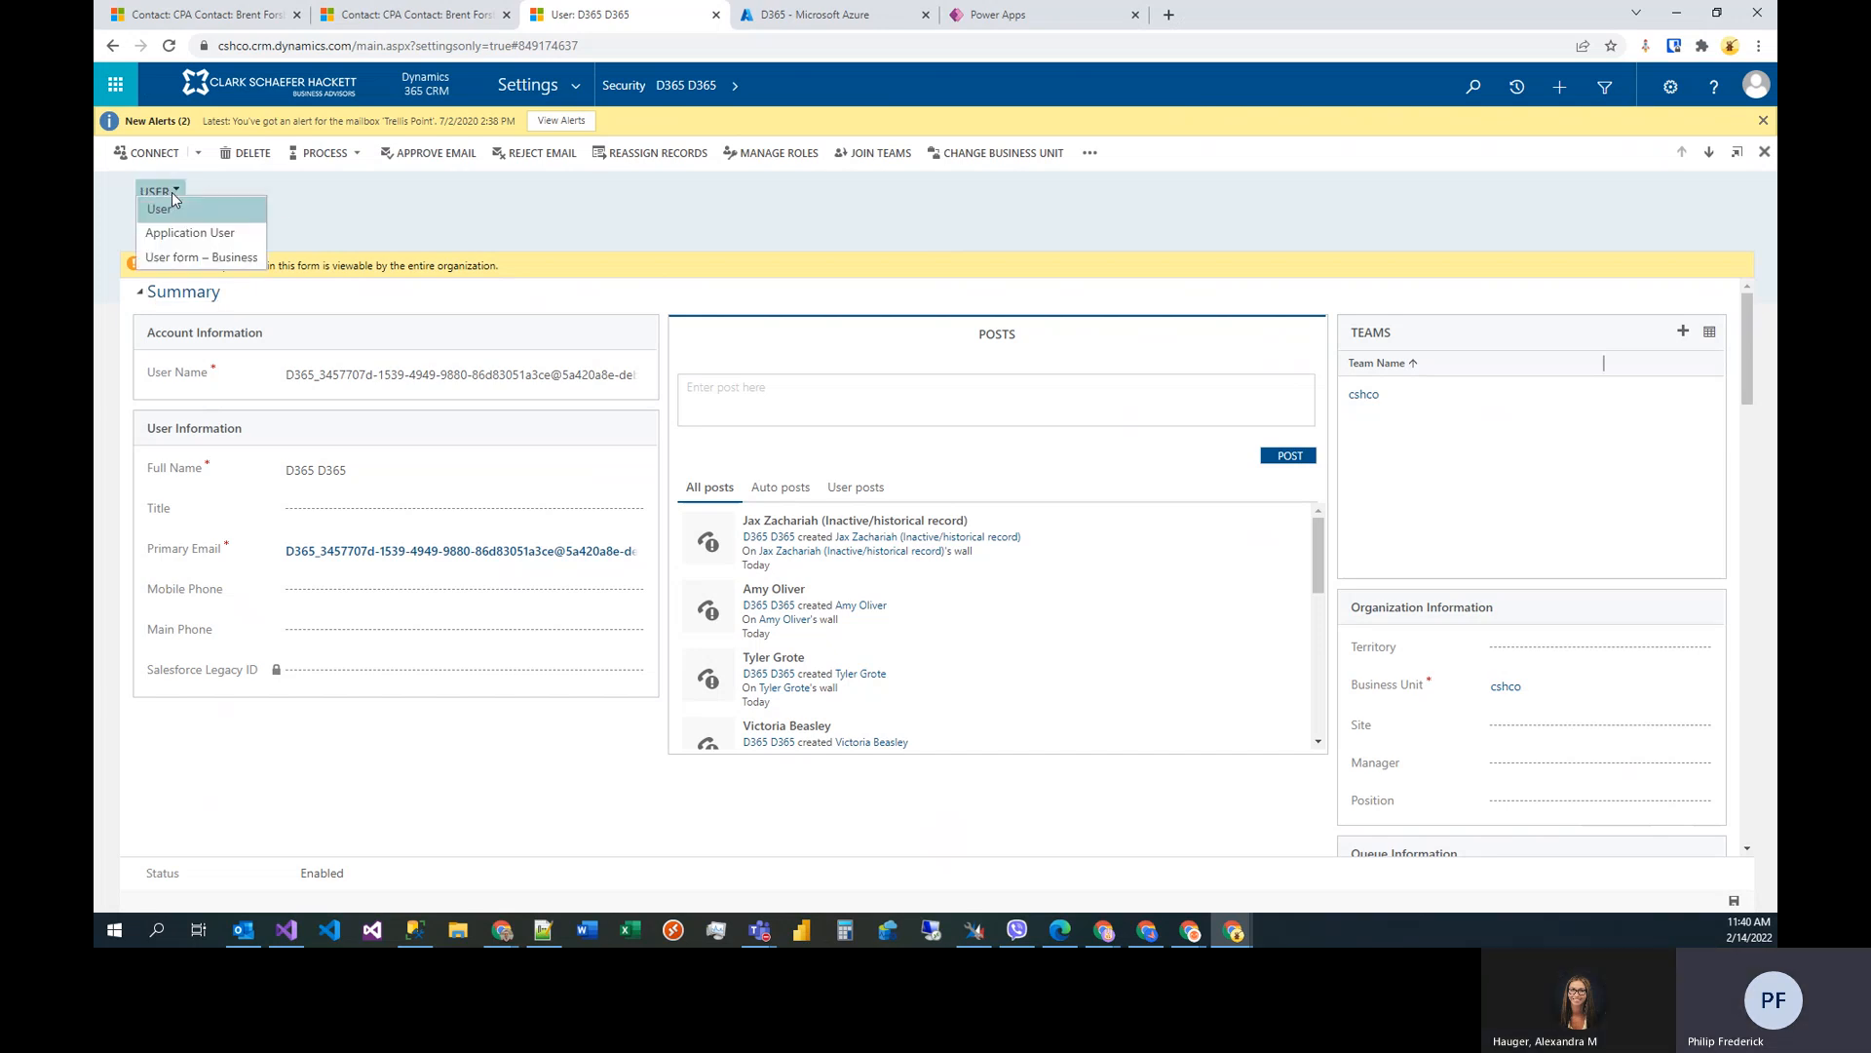
click(200, 255)
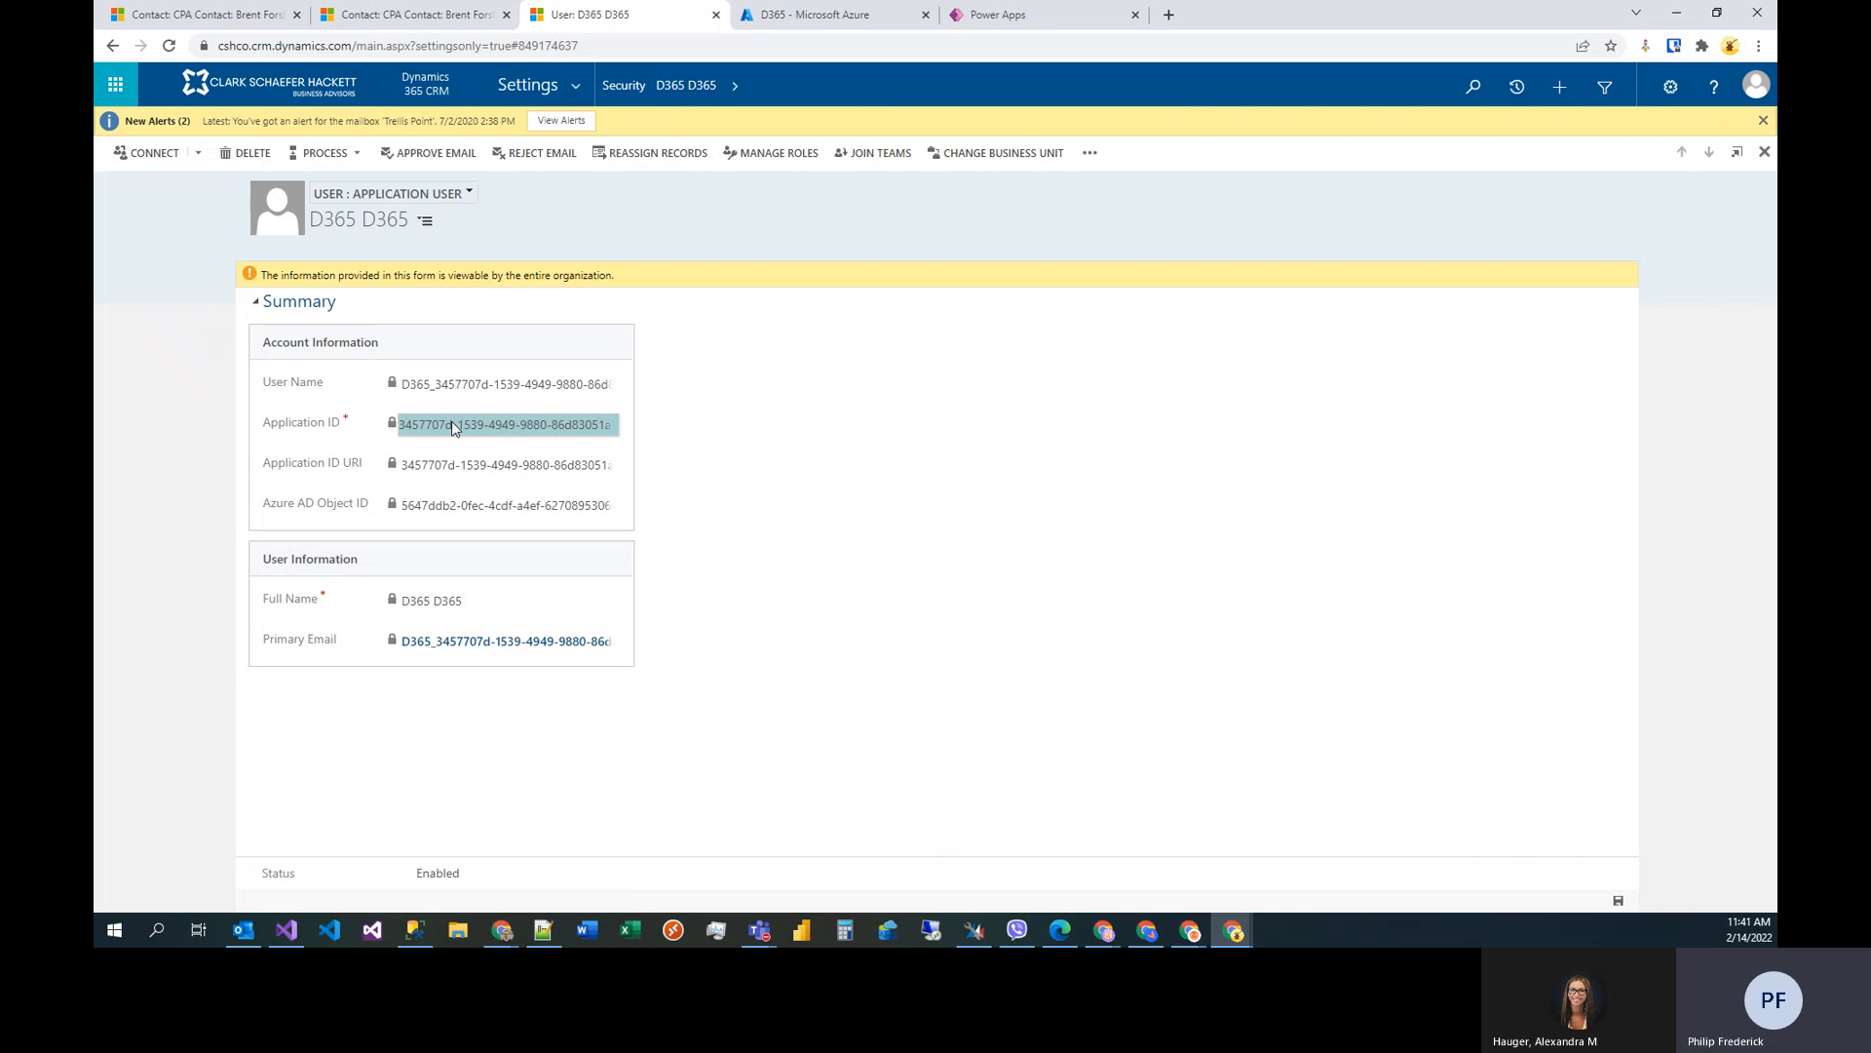
click(814, 15)
triple_click(558, 343)
click(628, 14)
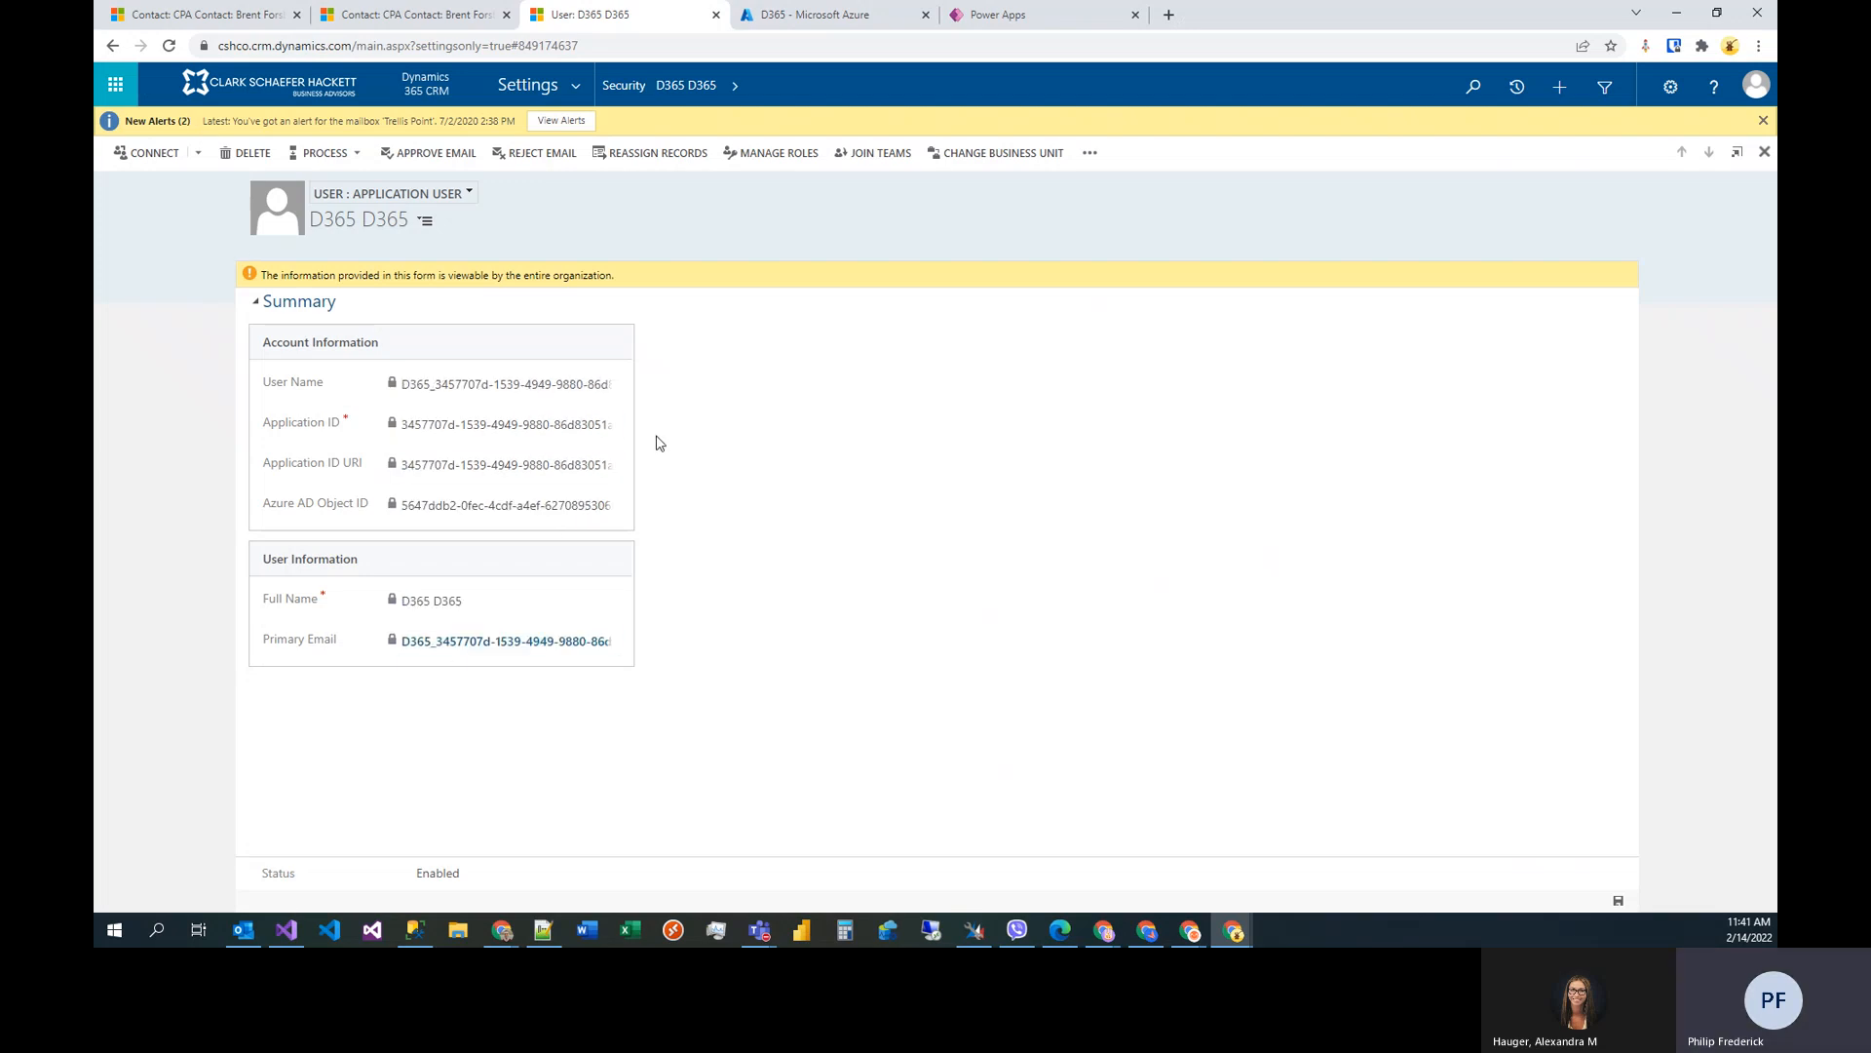
Step: Review the security roles assigned to the D365 D365 user and the additional commands available on its record
click(746, 156)
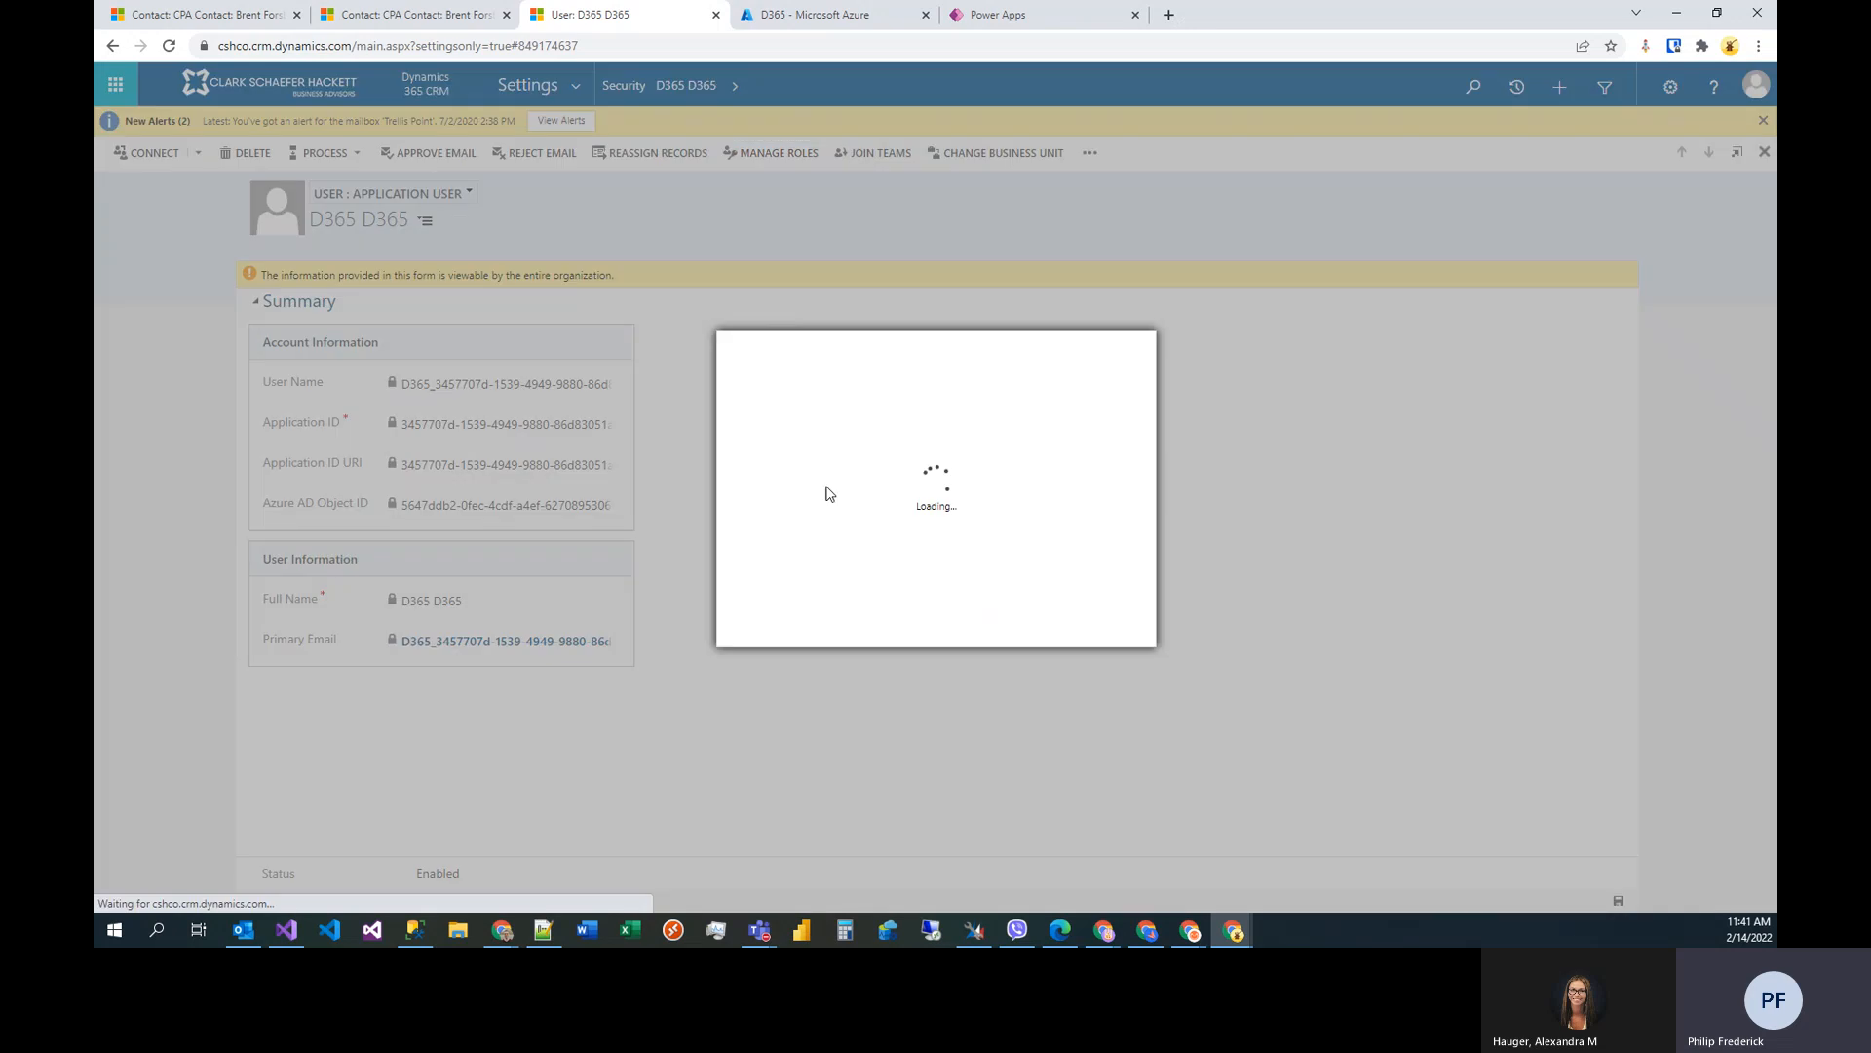
scroll(836, 516, down, 5)
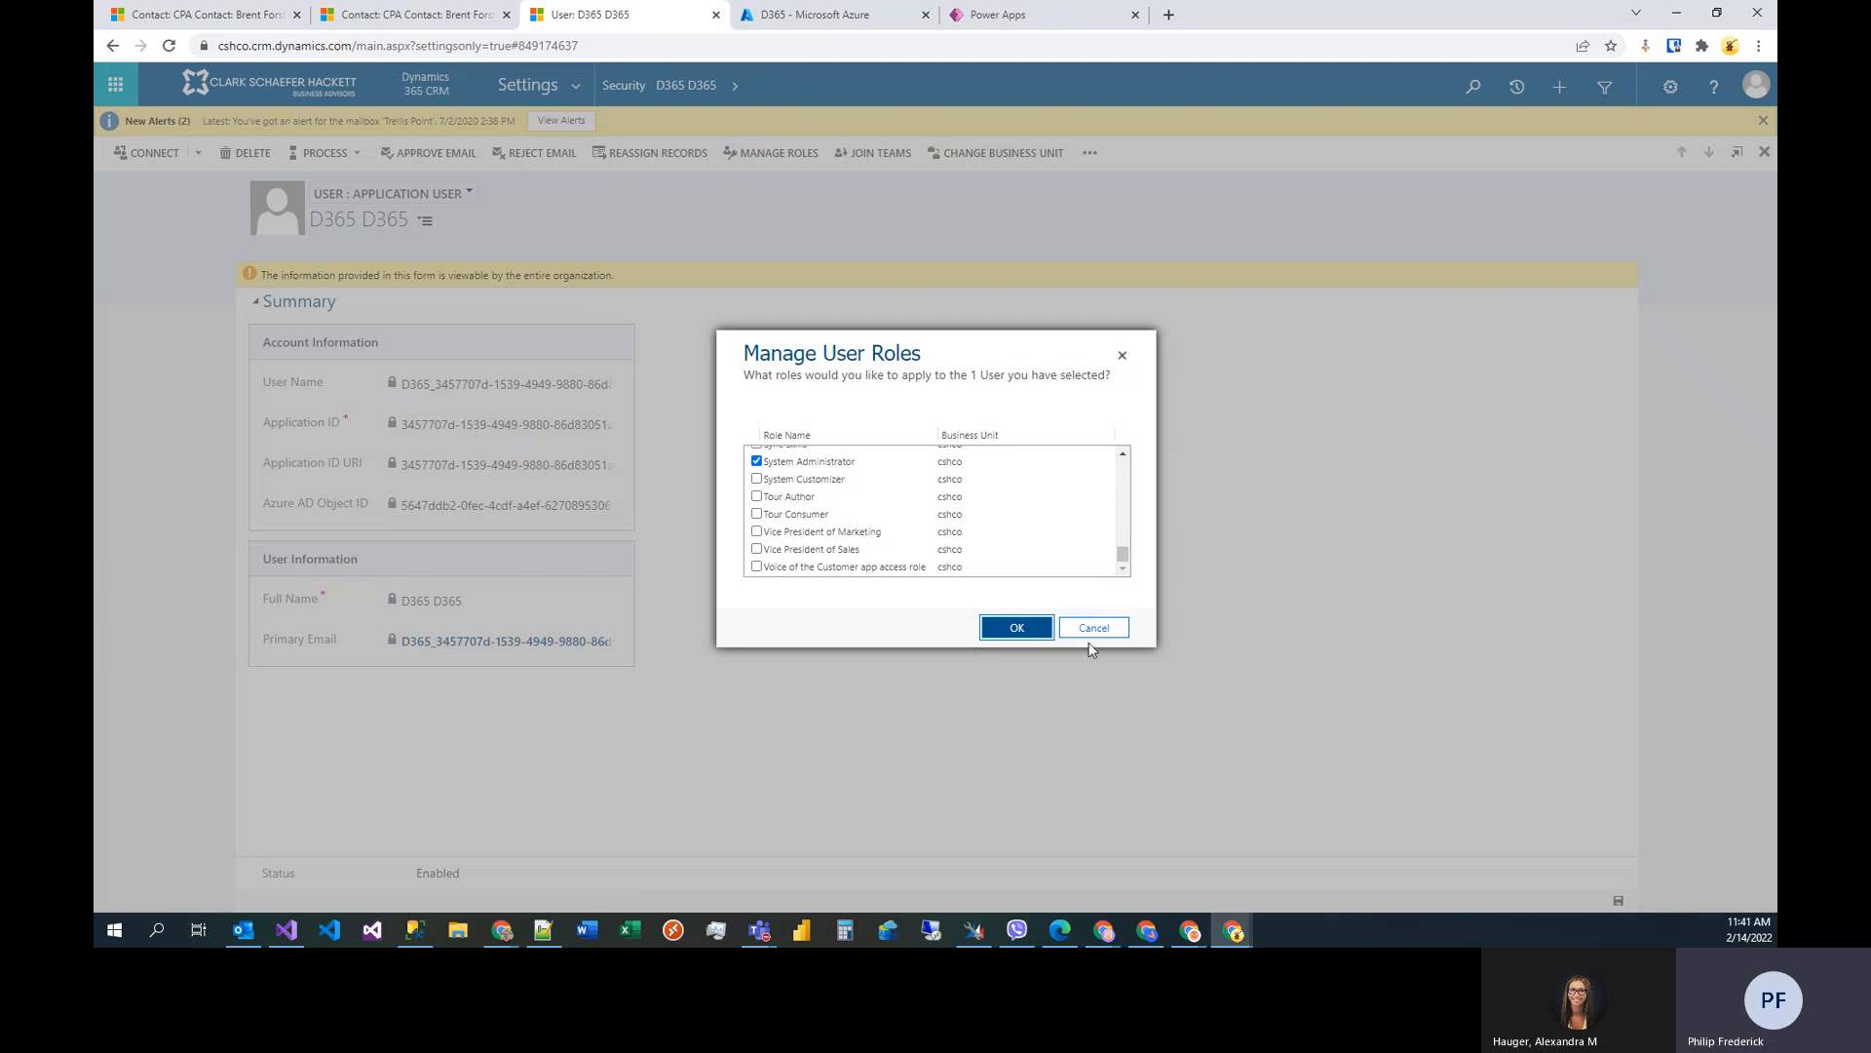
click(1111, 629)
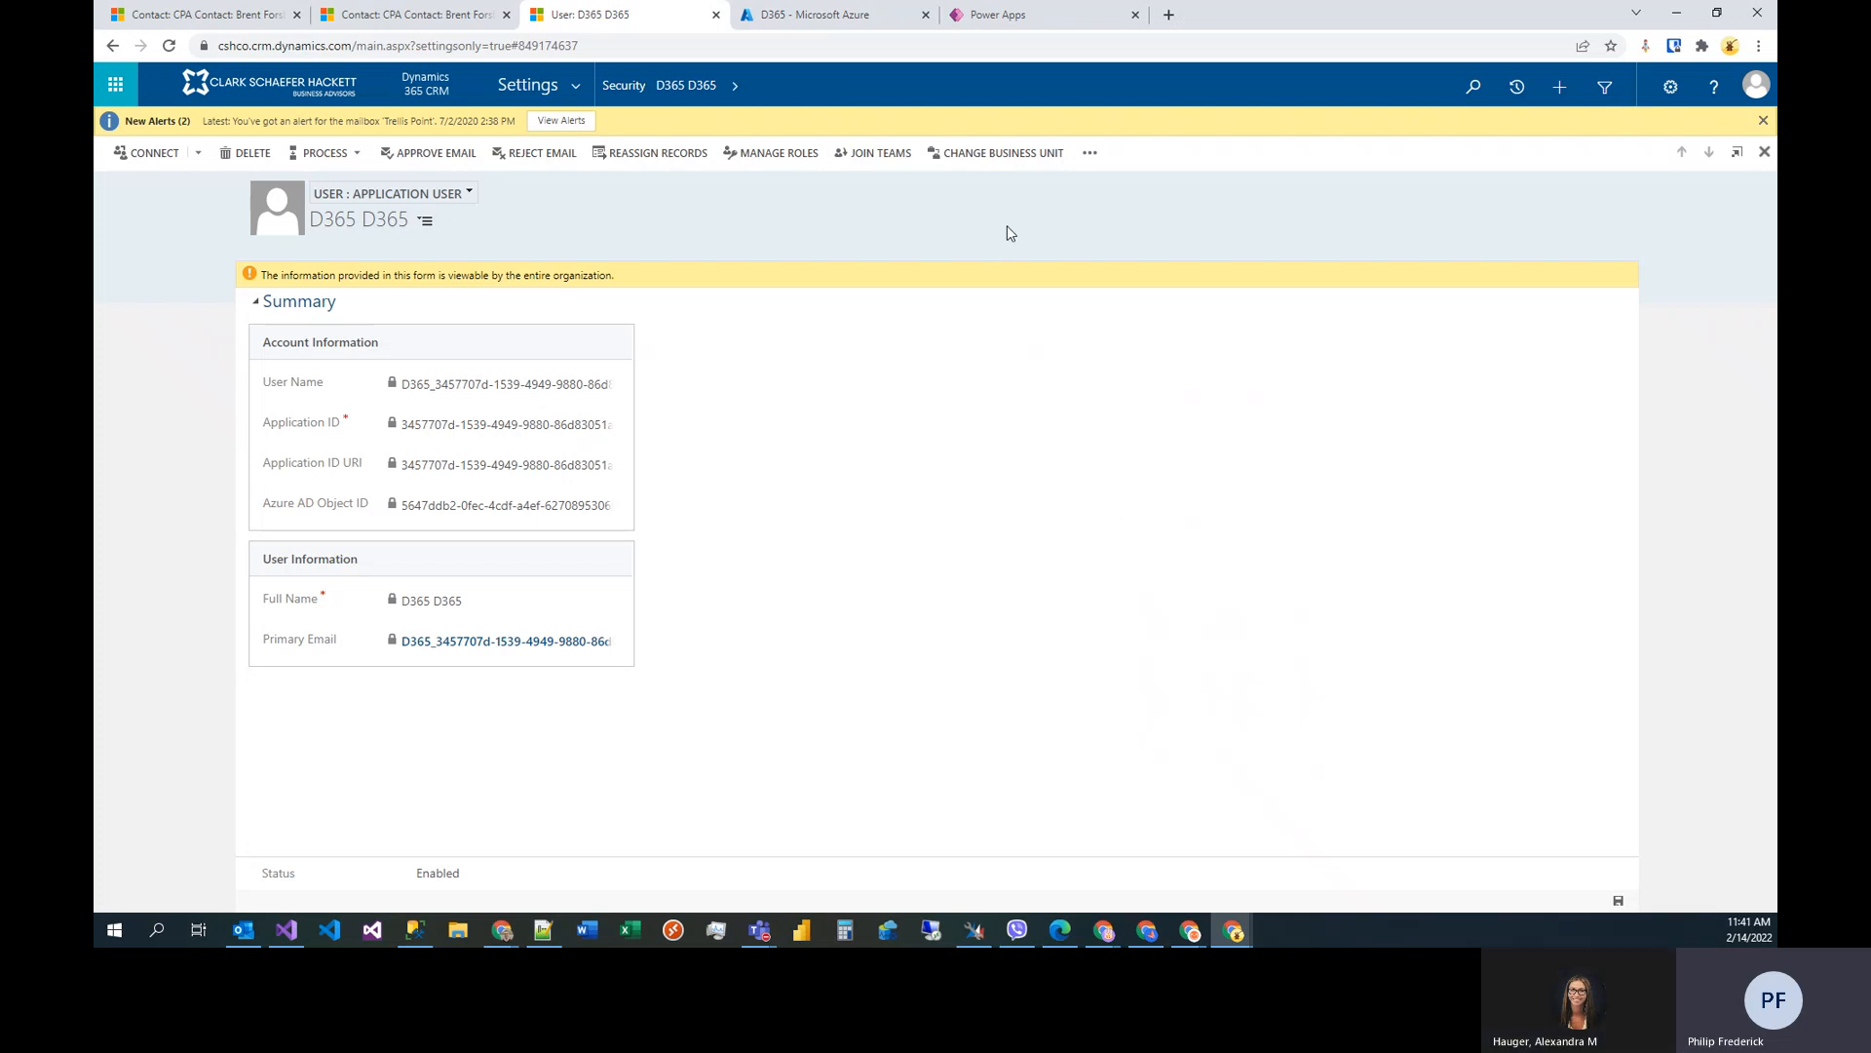
click(1092, 154)
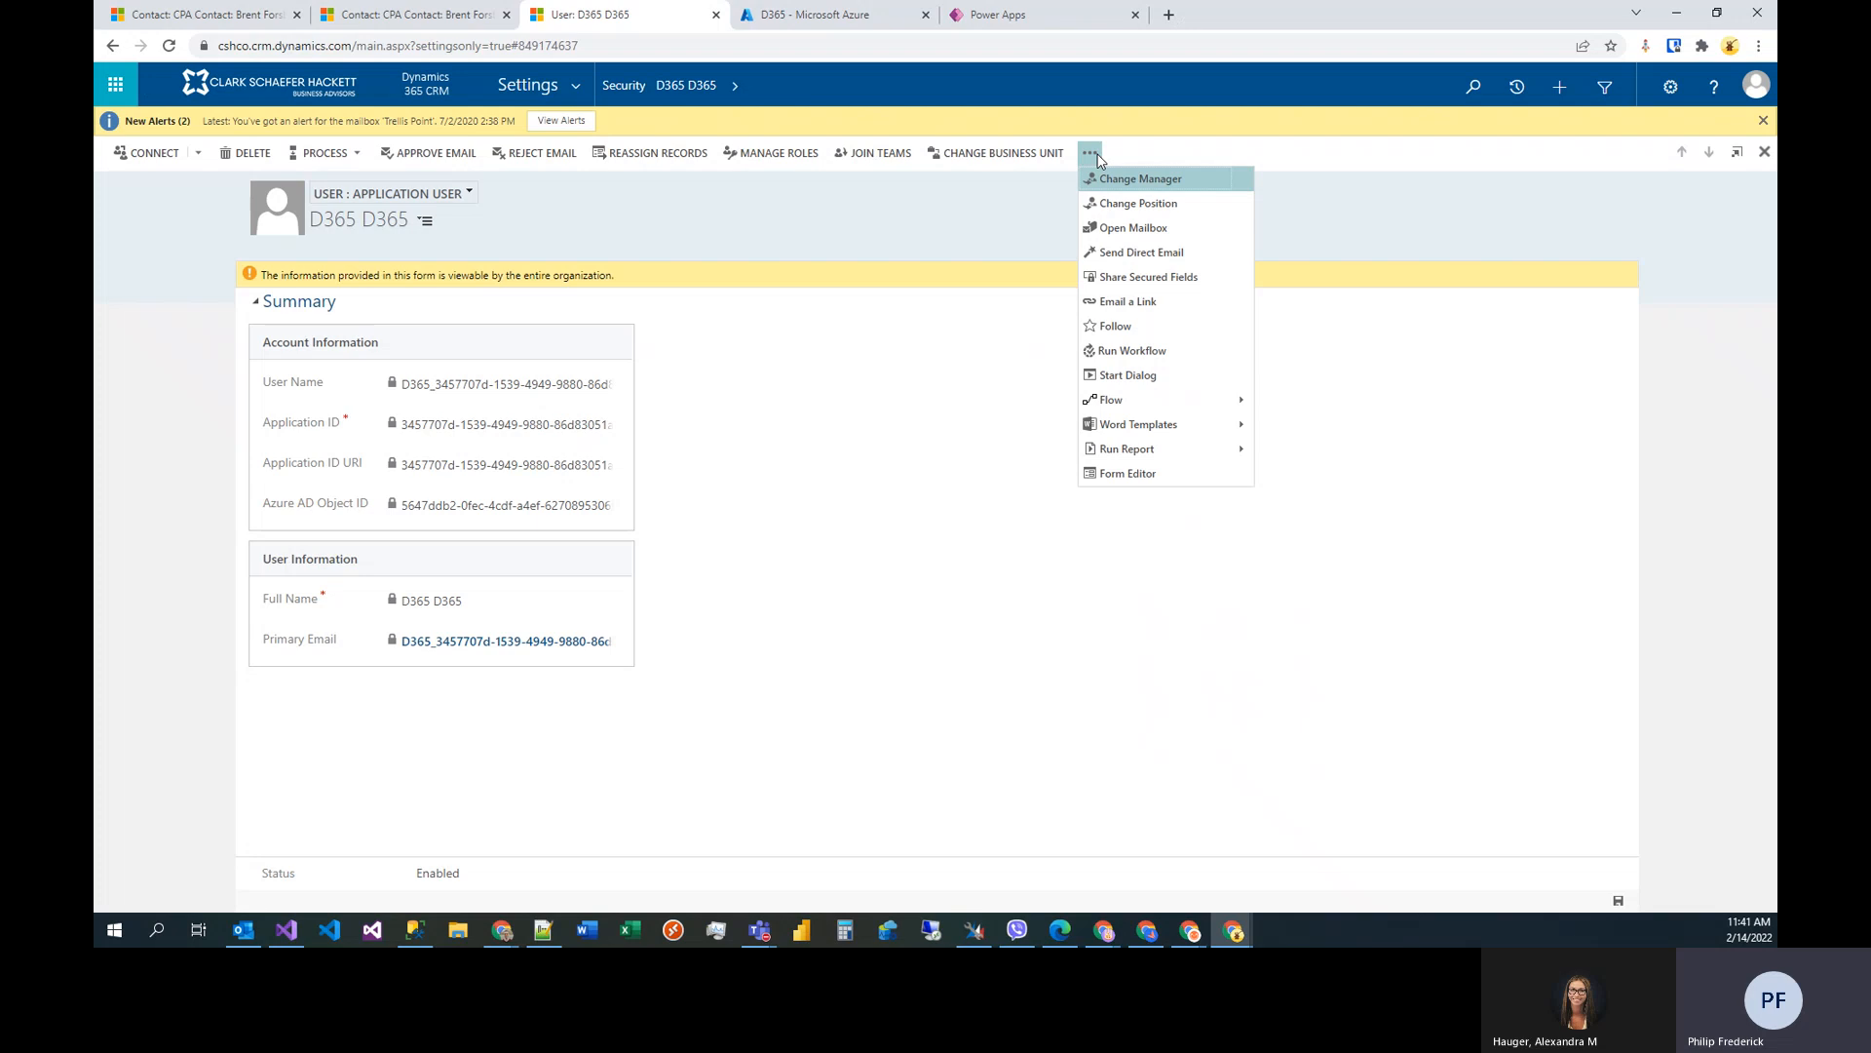
click(968, 224)
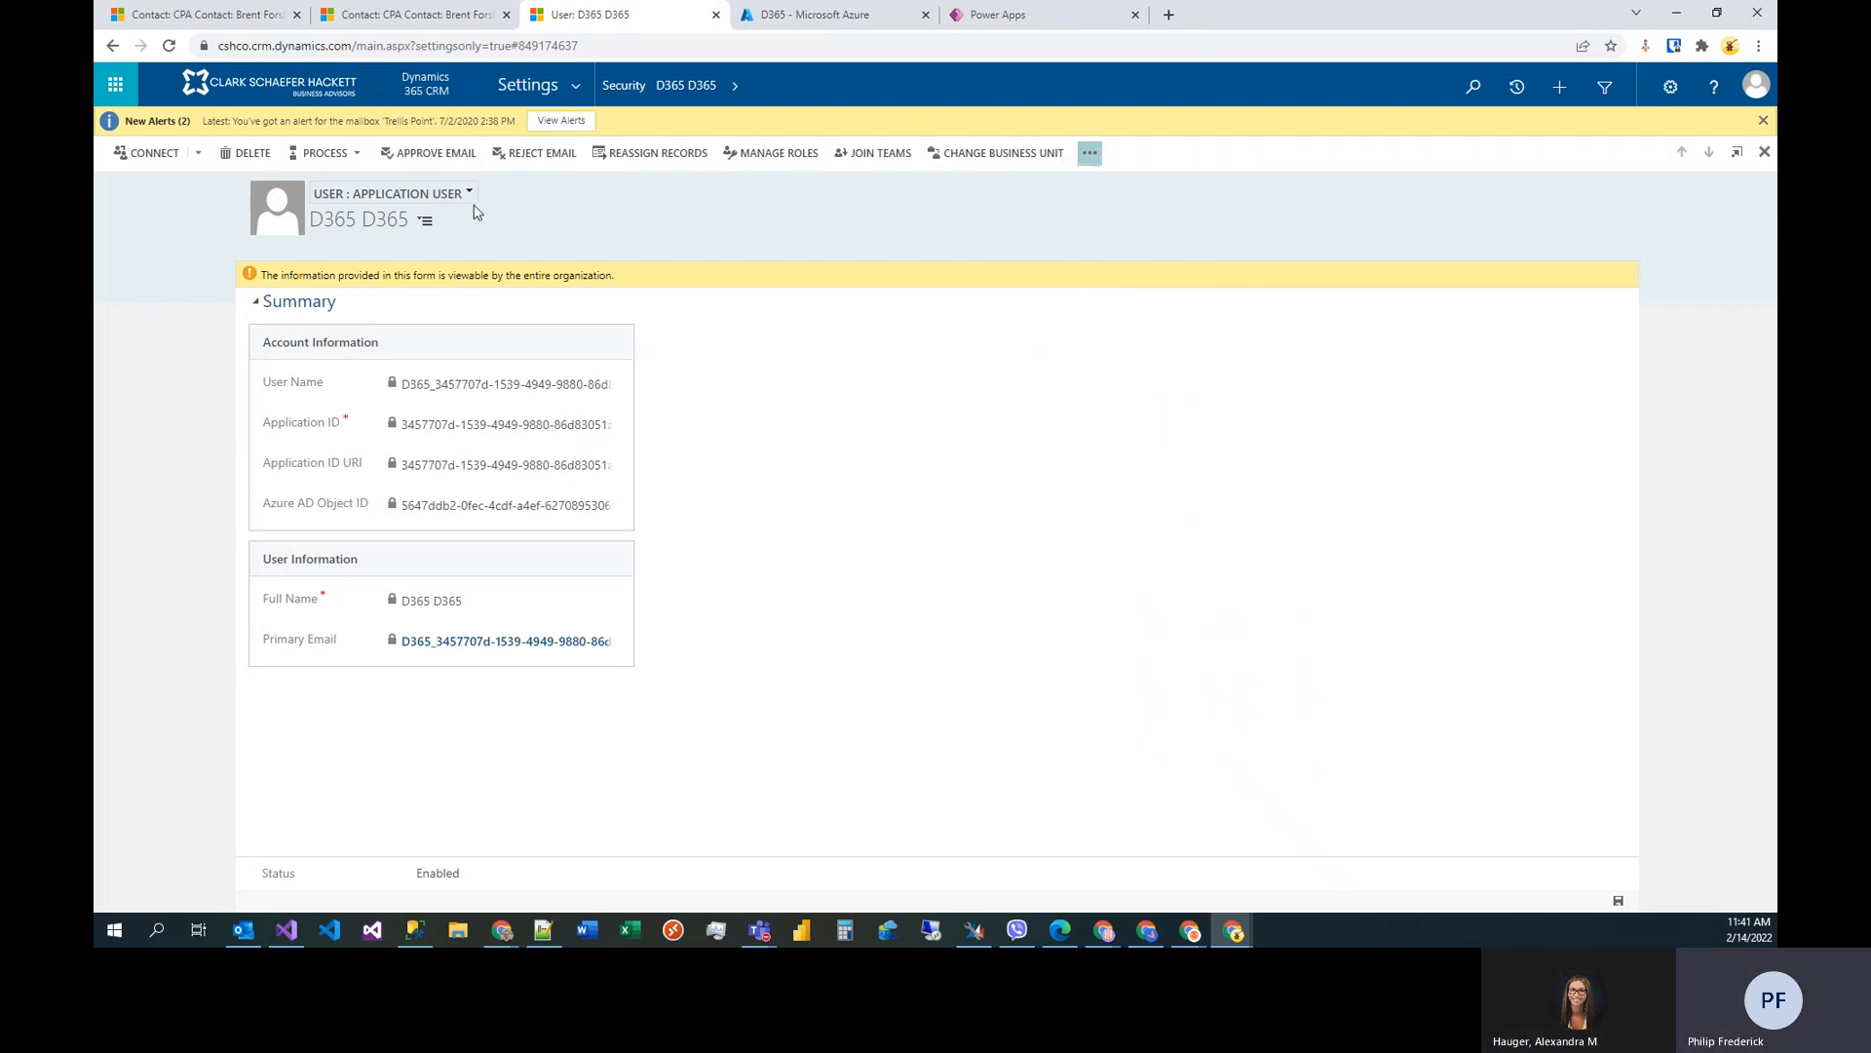
Step: Go back to the Users list in Security and check its system and personal views for an application users view
click(640, 85)
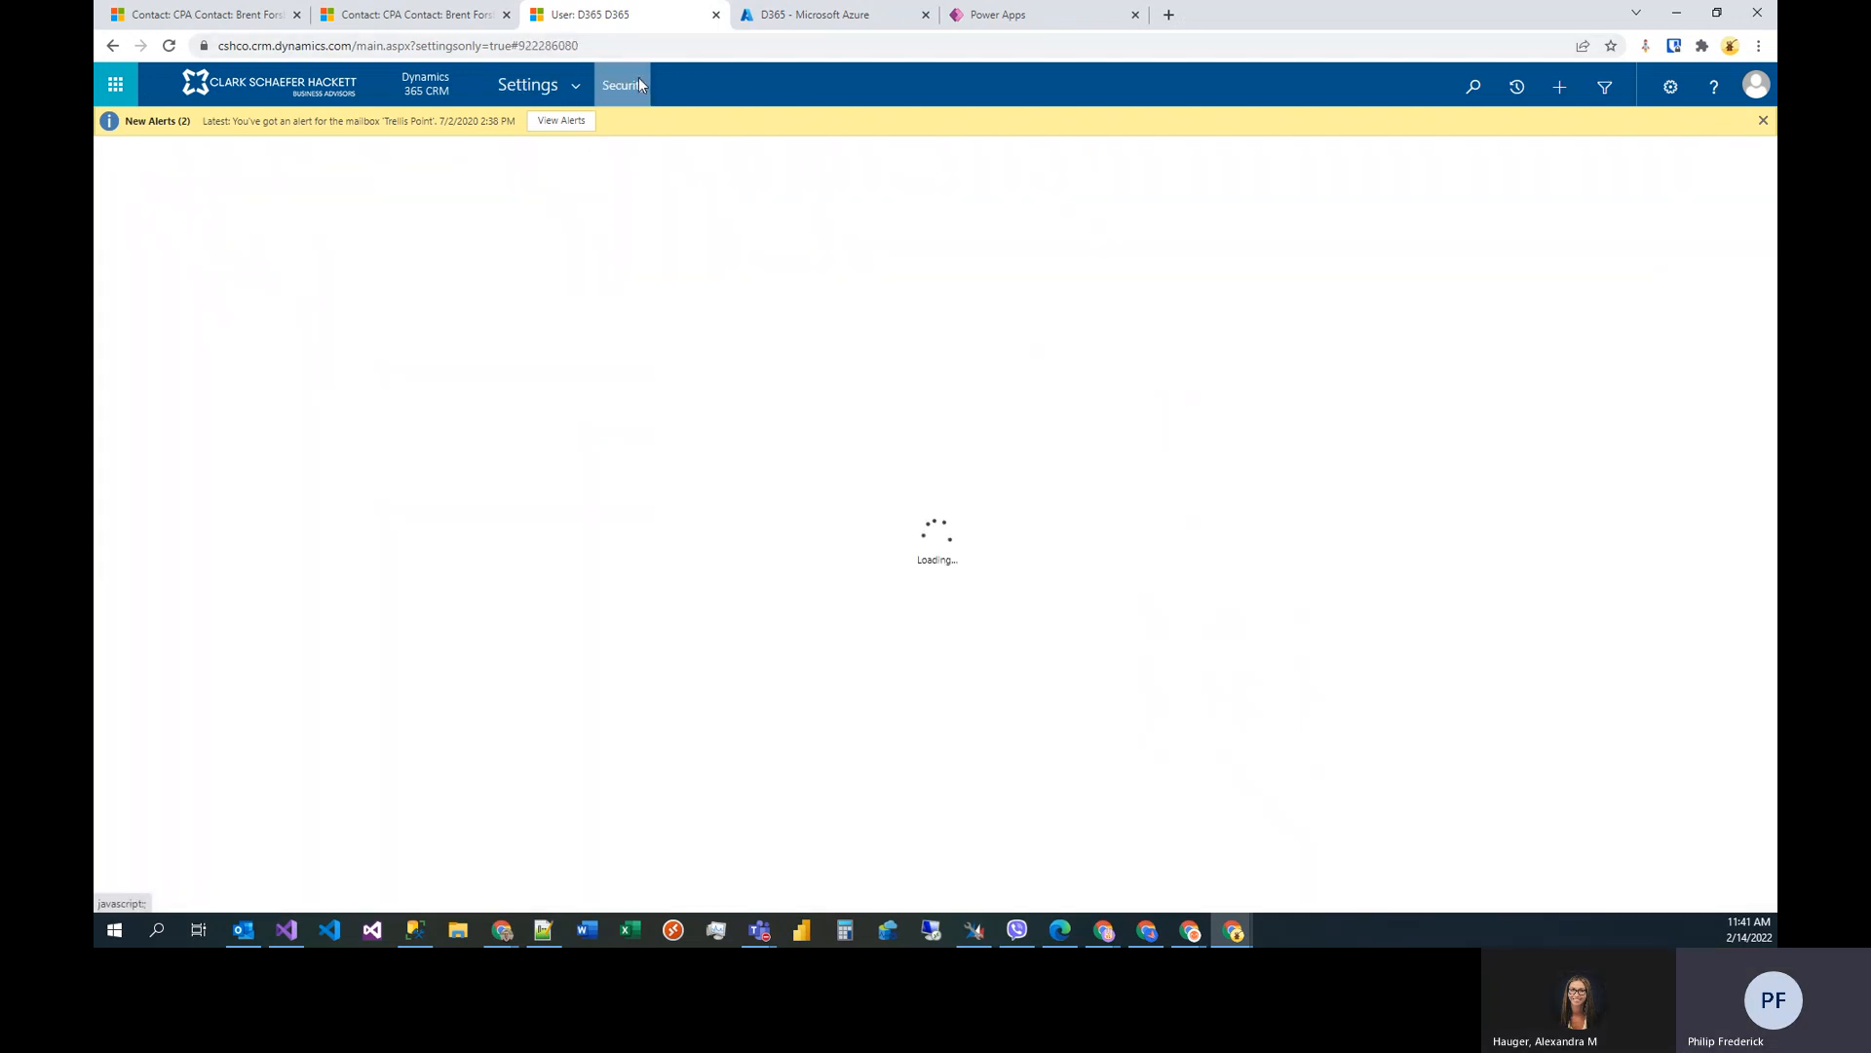
click(188, 221)
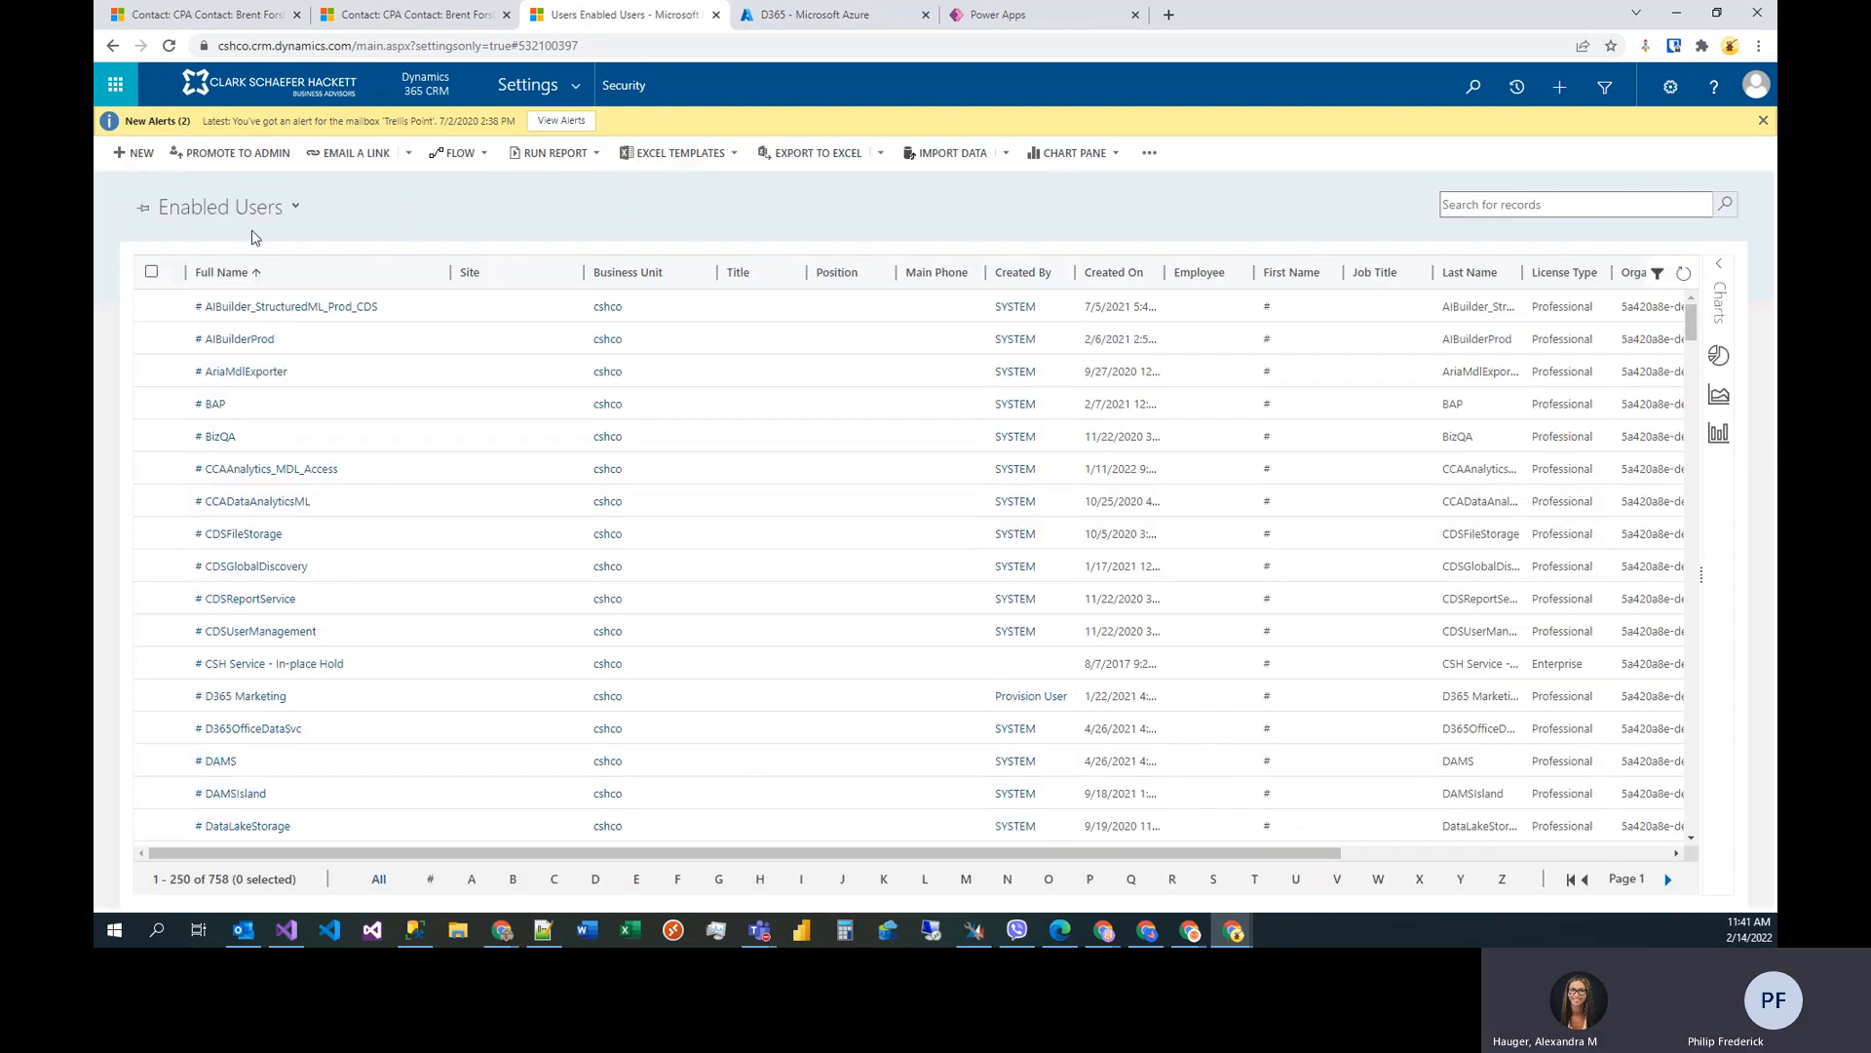
click(255, 216)
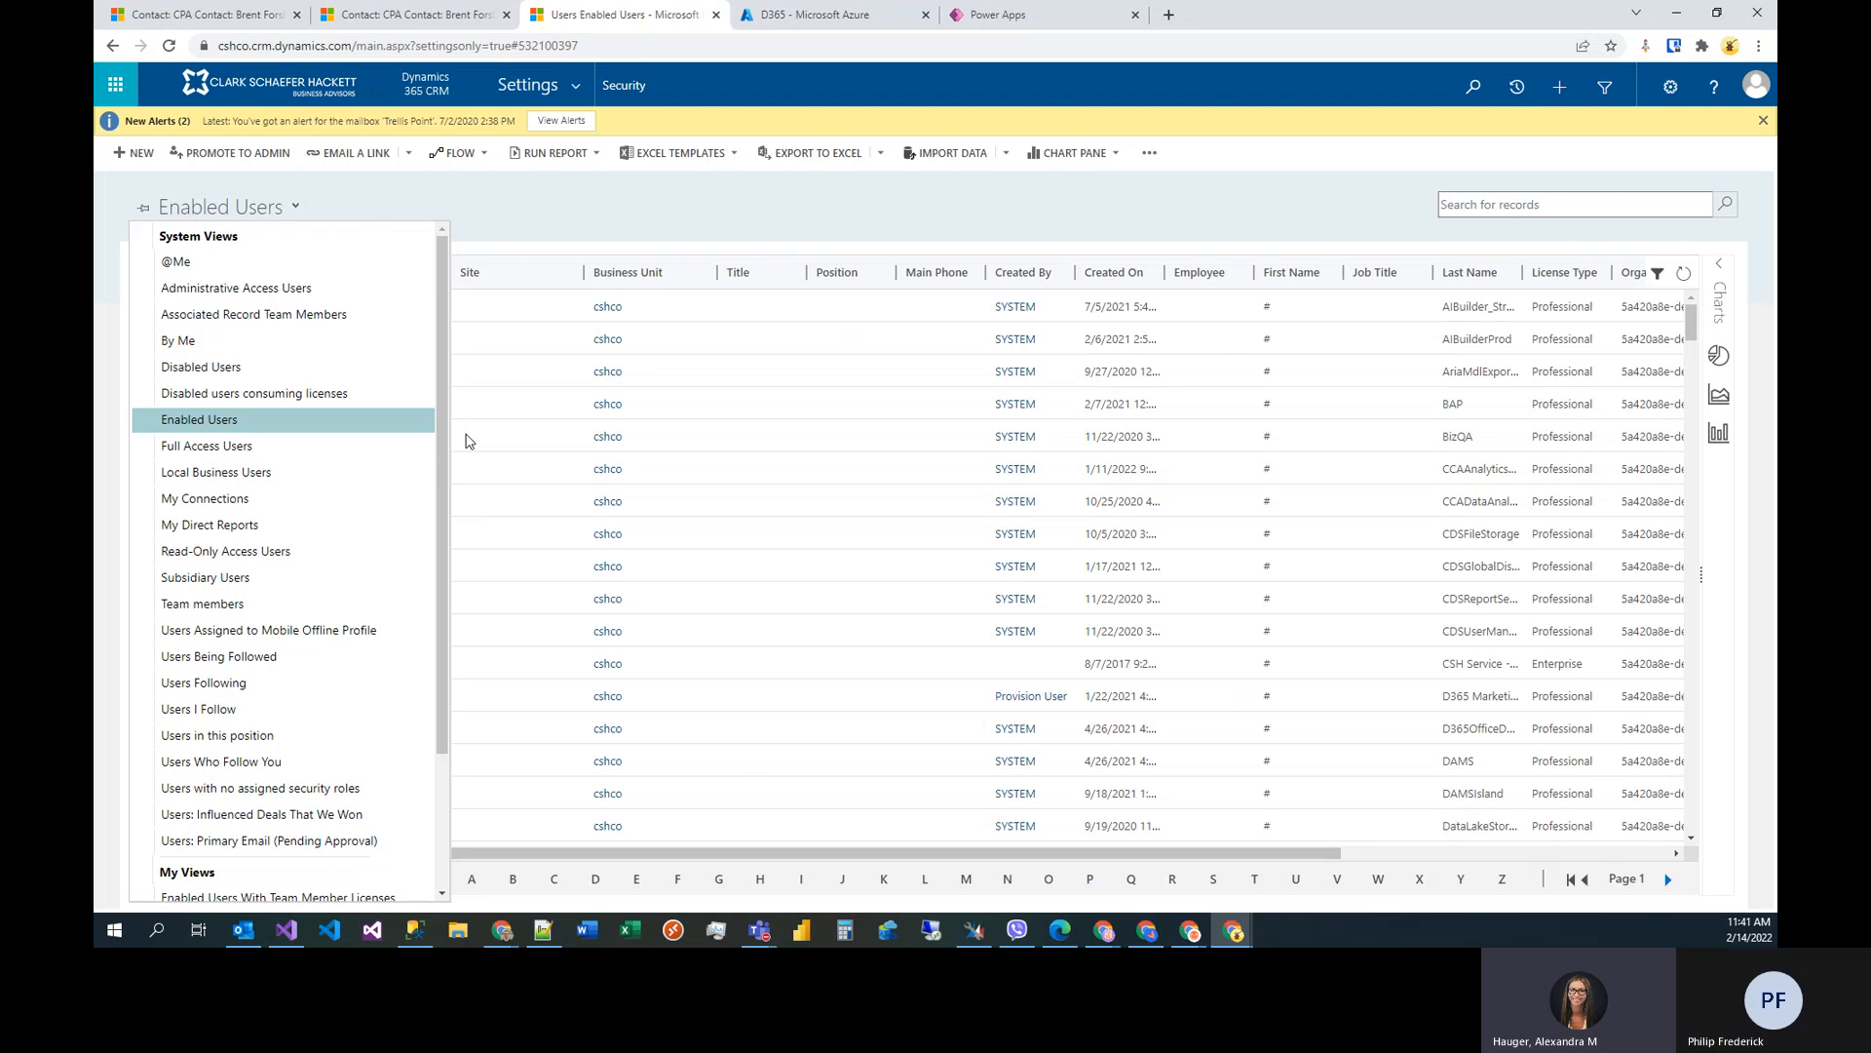
scroll(376, 697, down, 3)
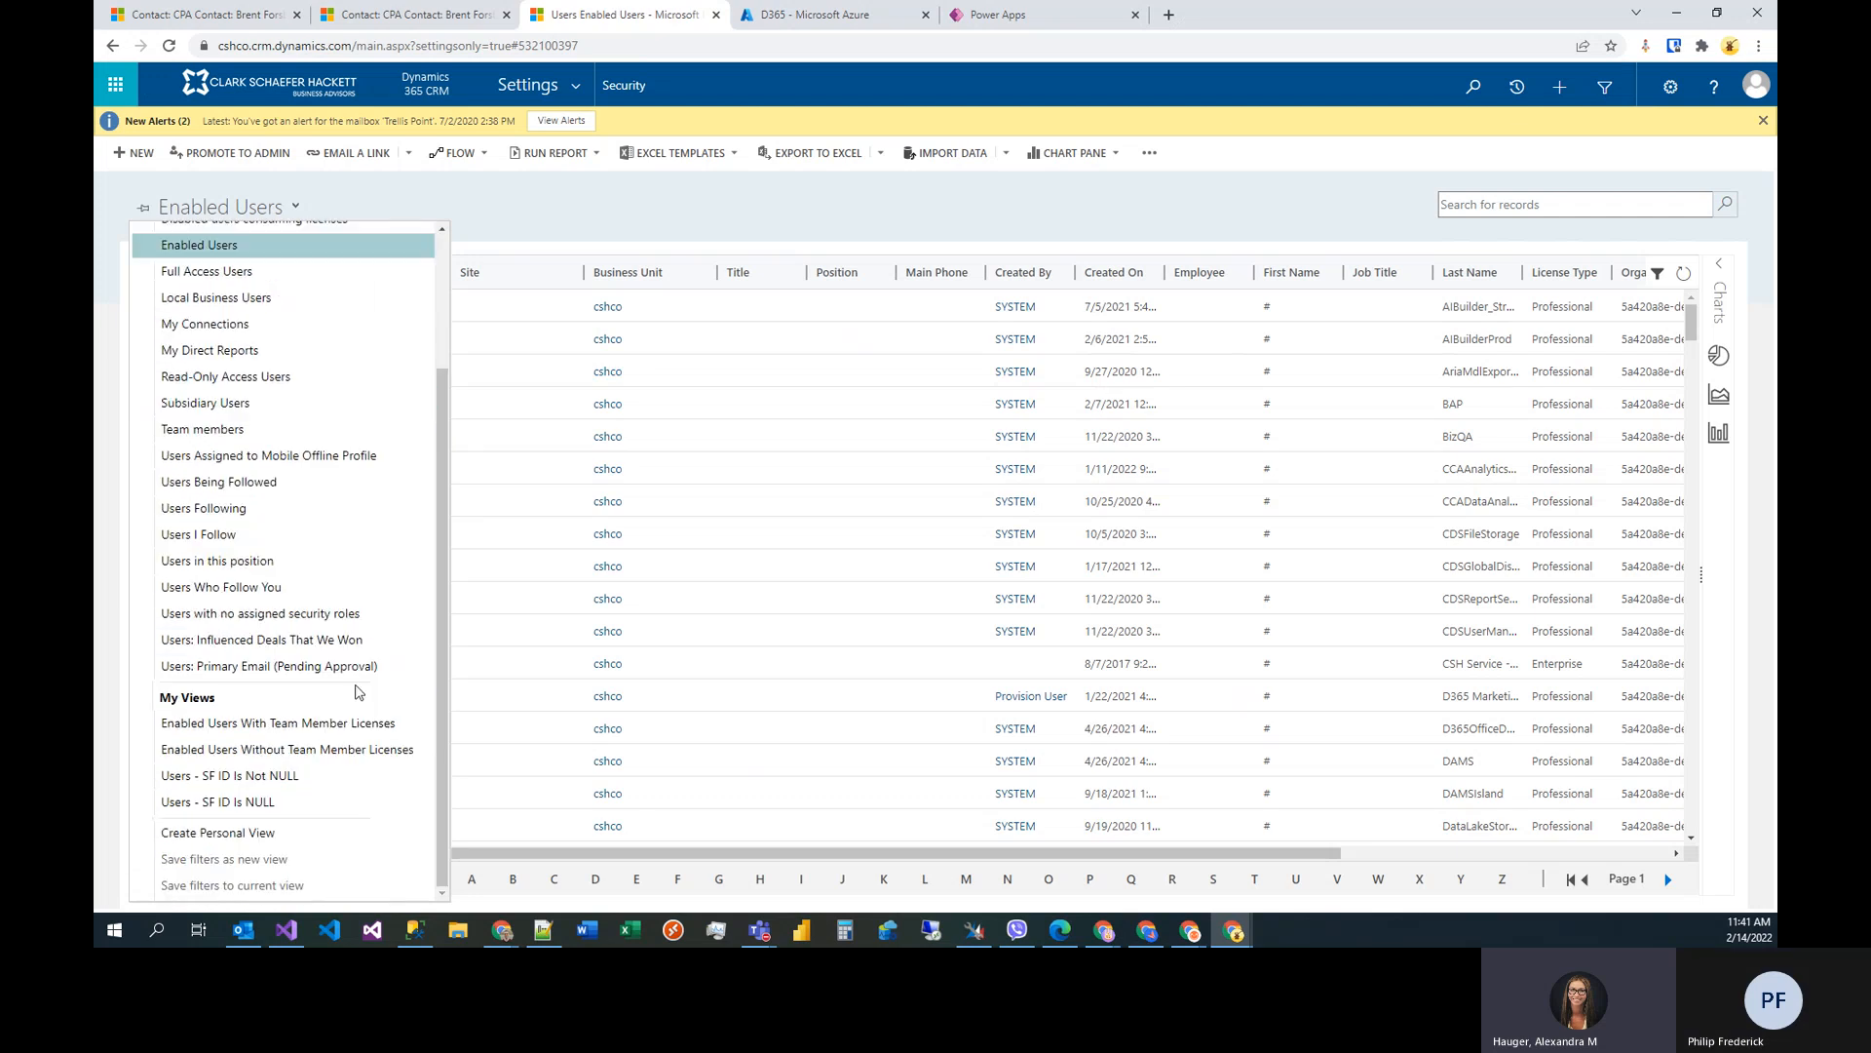
scroll(355, 694, up, 3)
click(573, 204)
Step: Check the new-user wizard from the Enabled Users list and close it without adding a user
click(142, 153)
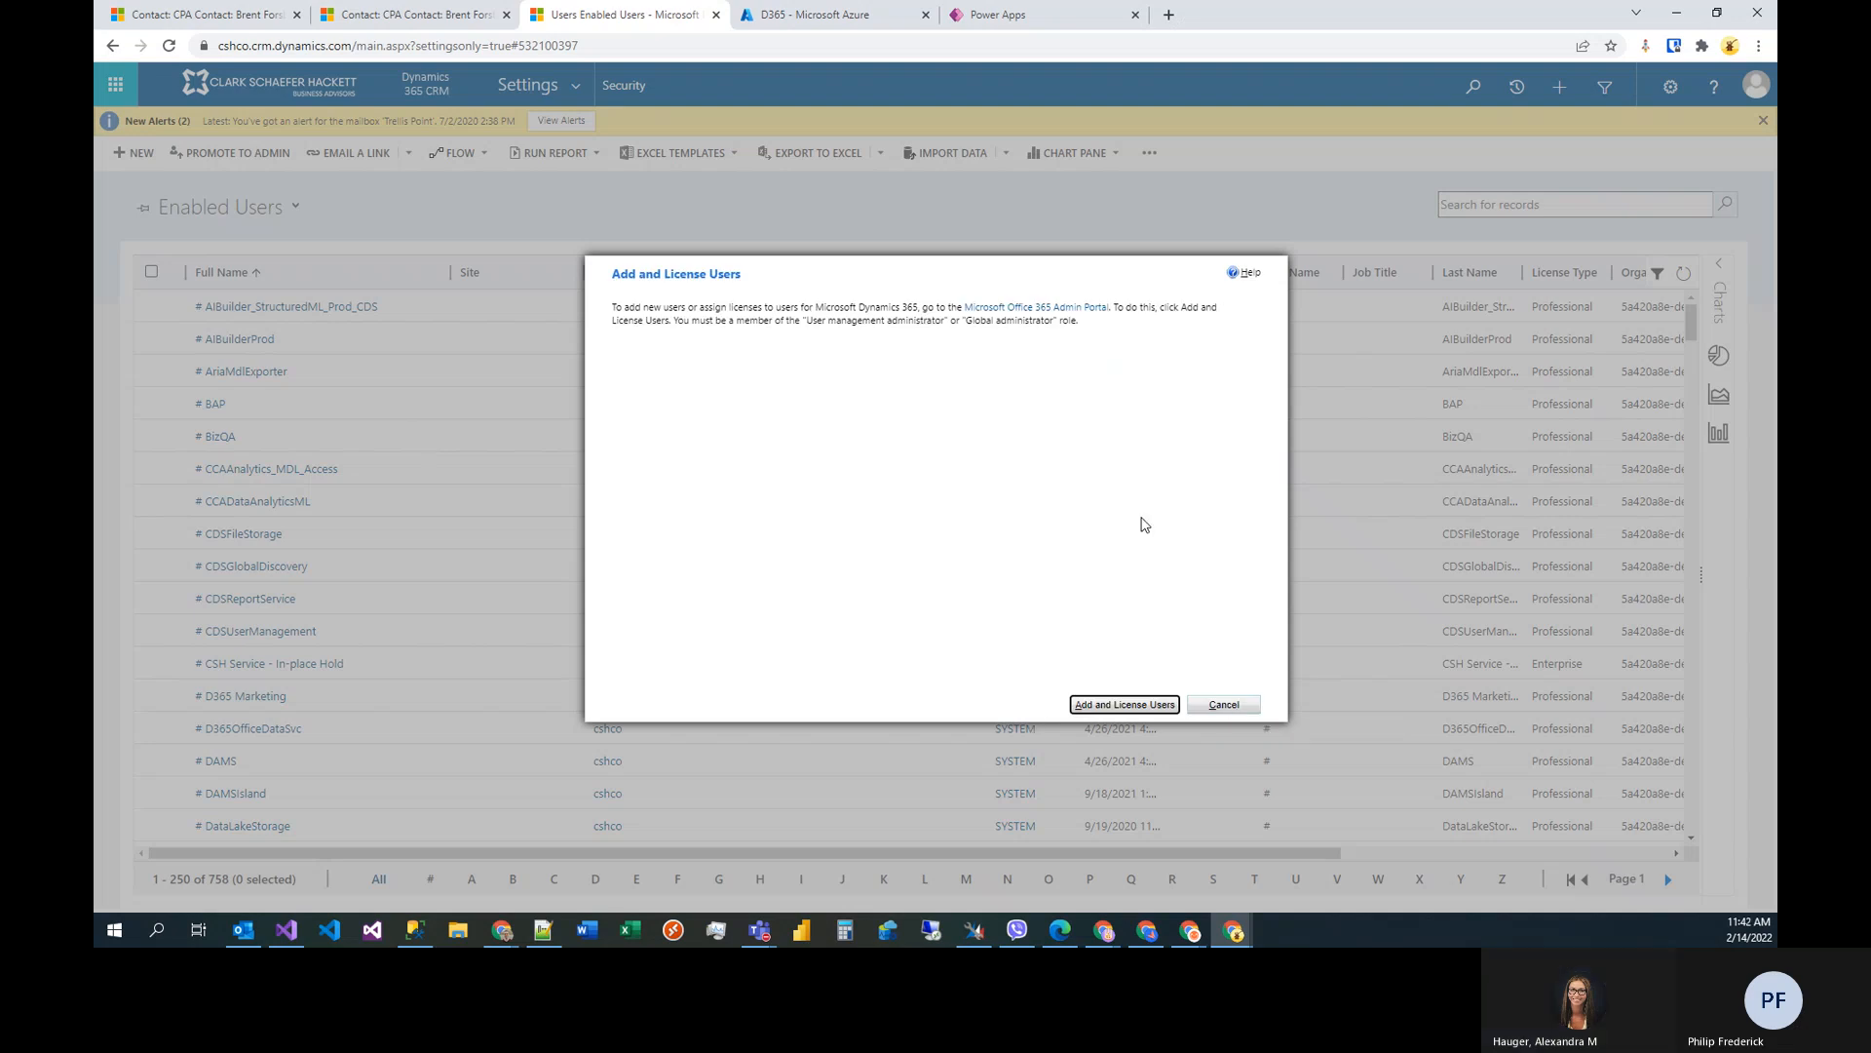
click(1218, 705)
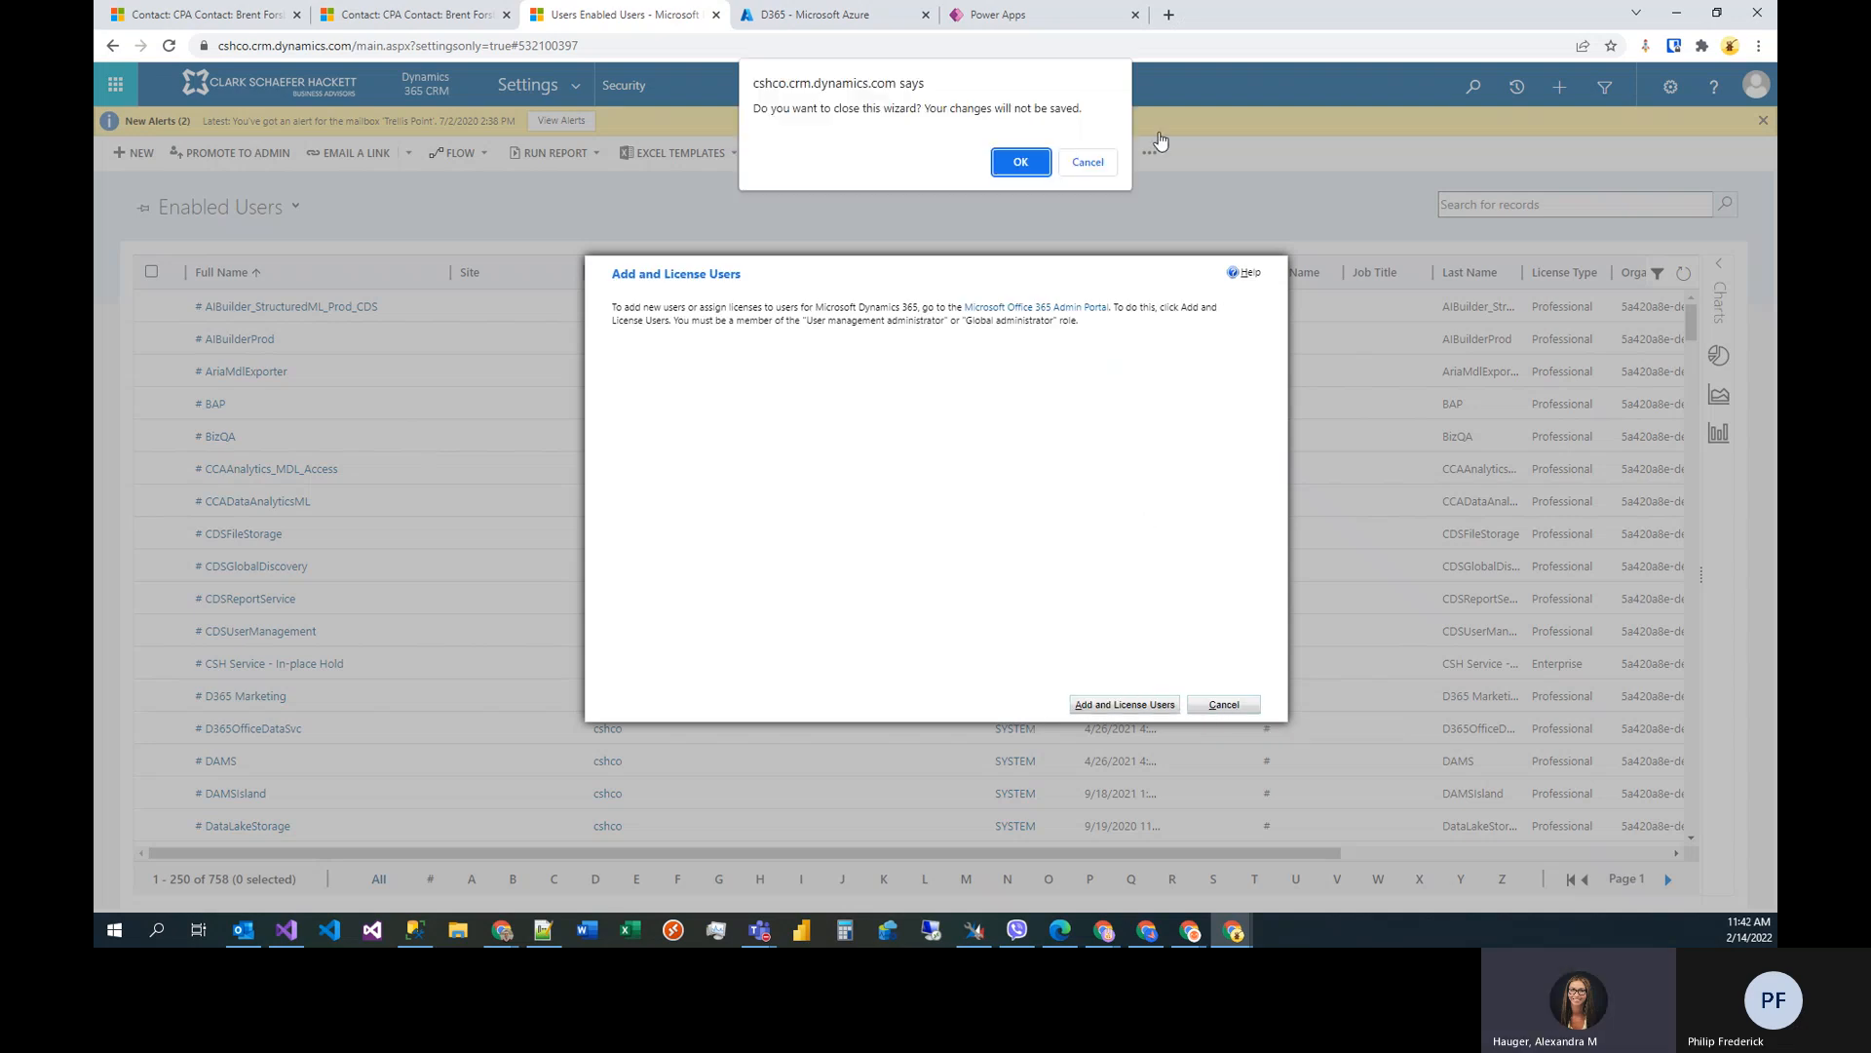
click(1024, 161)
click(1172, 15)
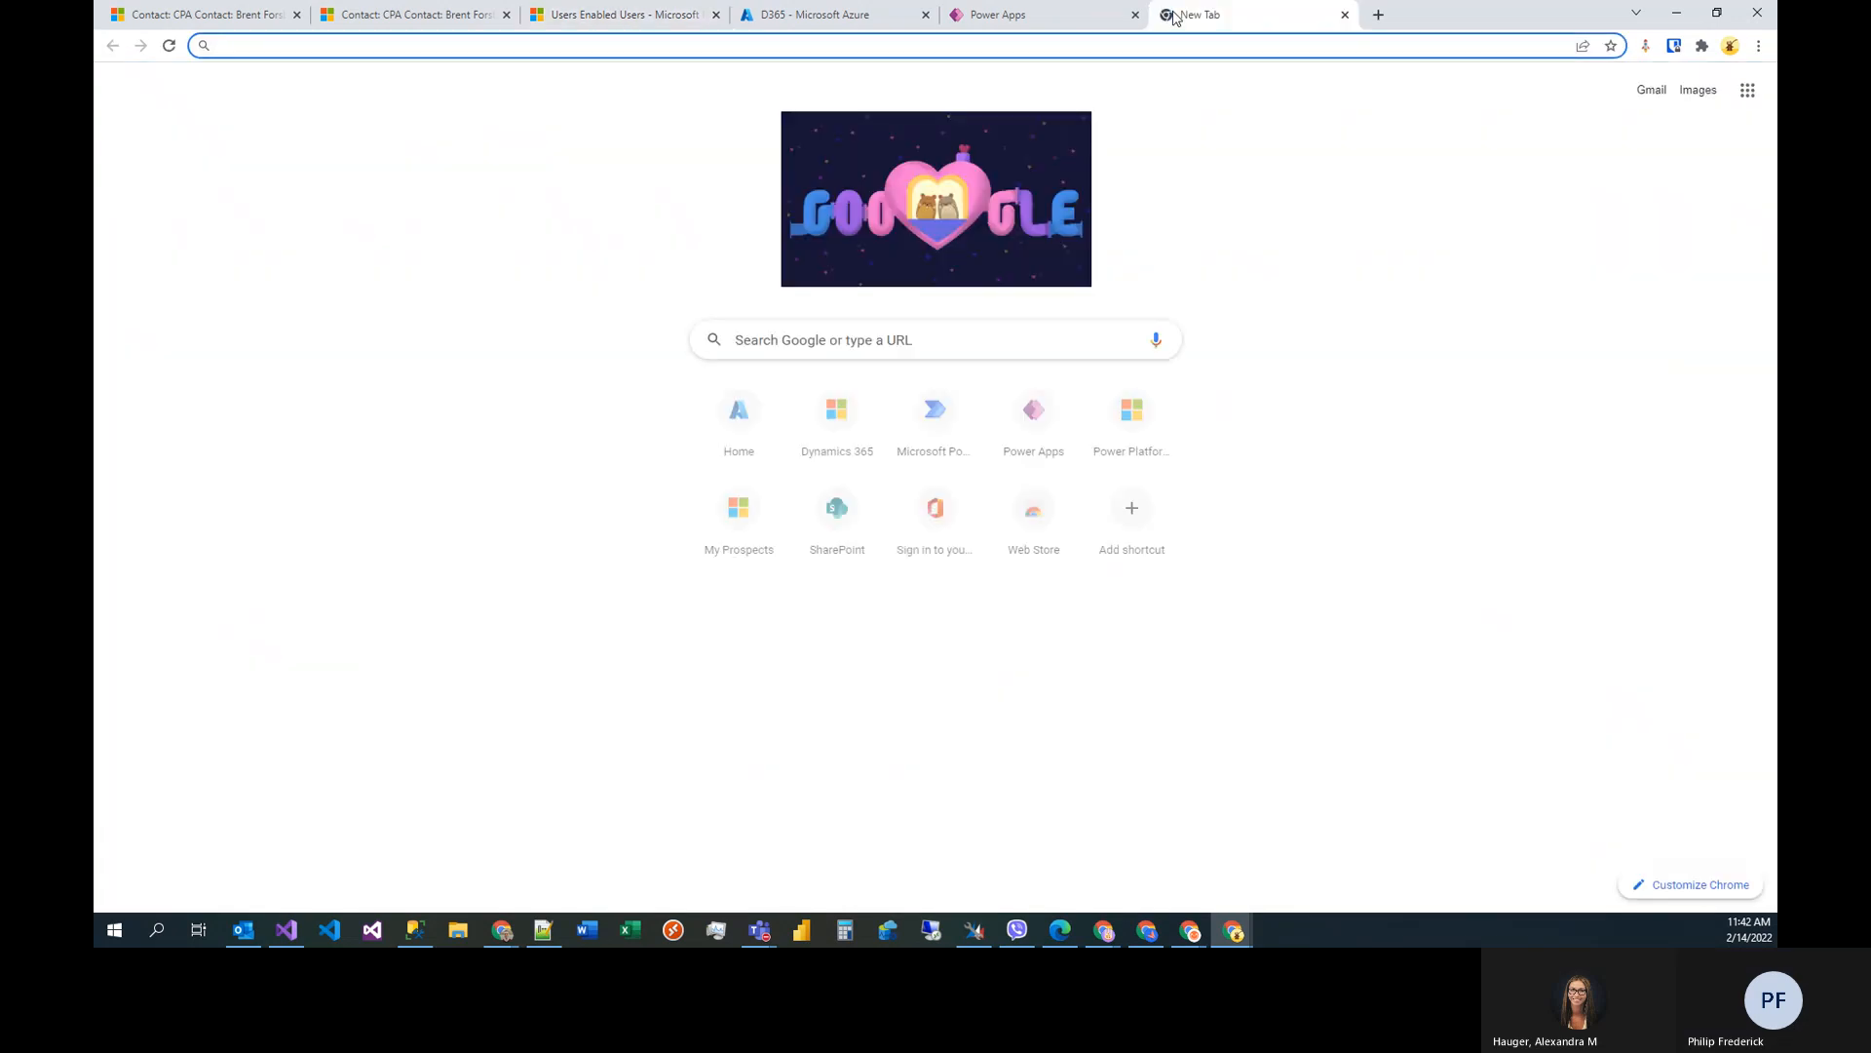
key(ctrl+w)
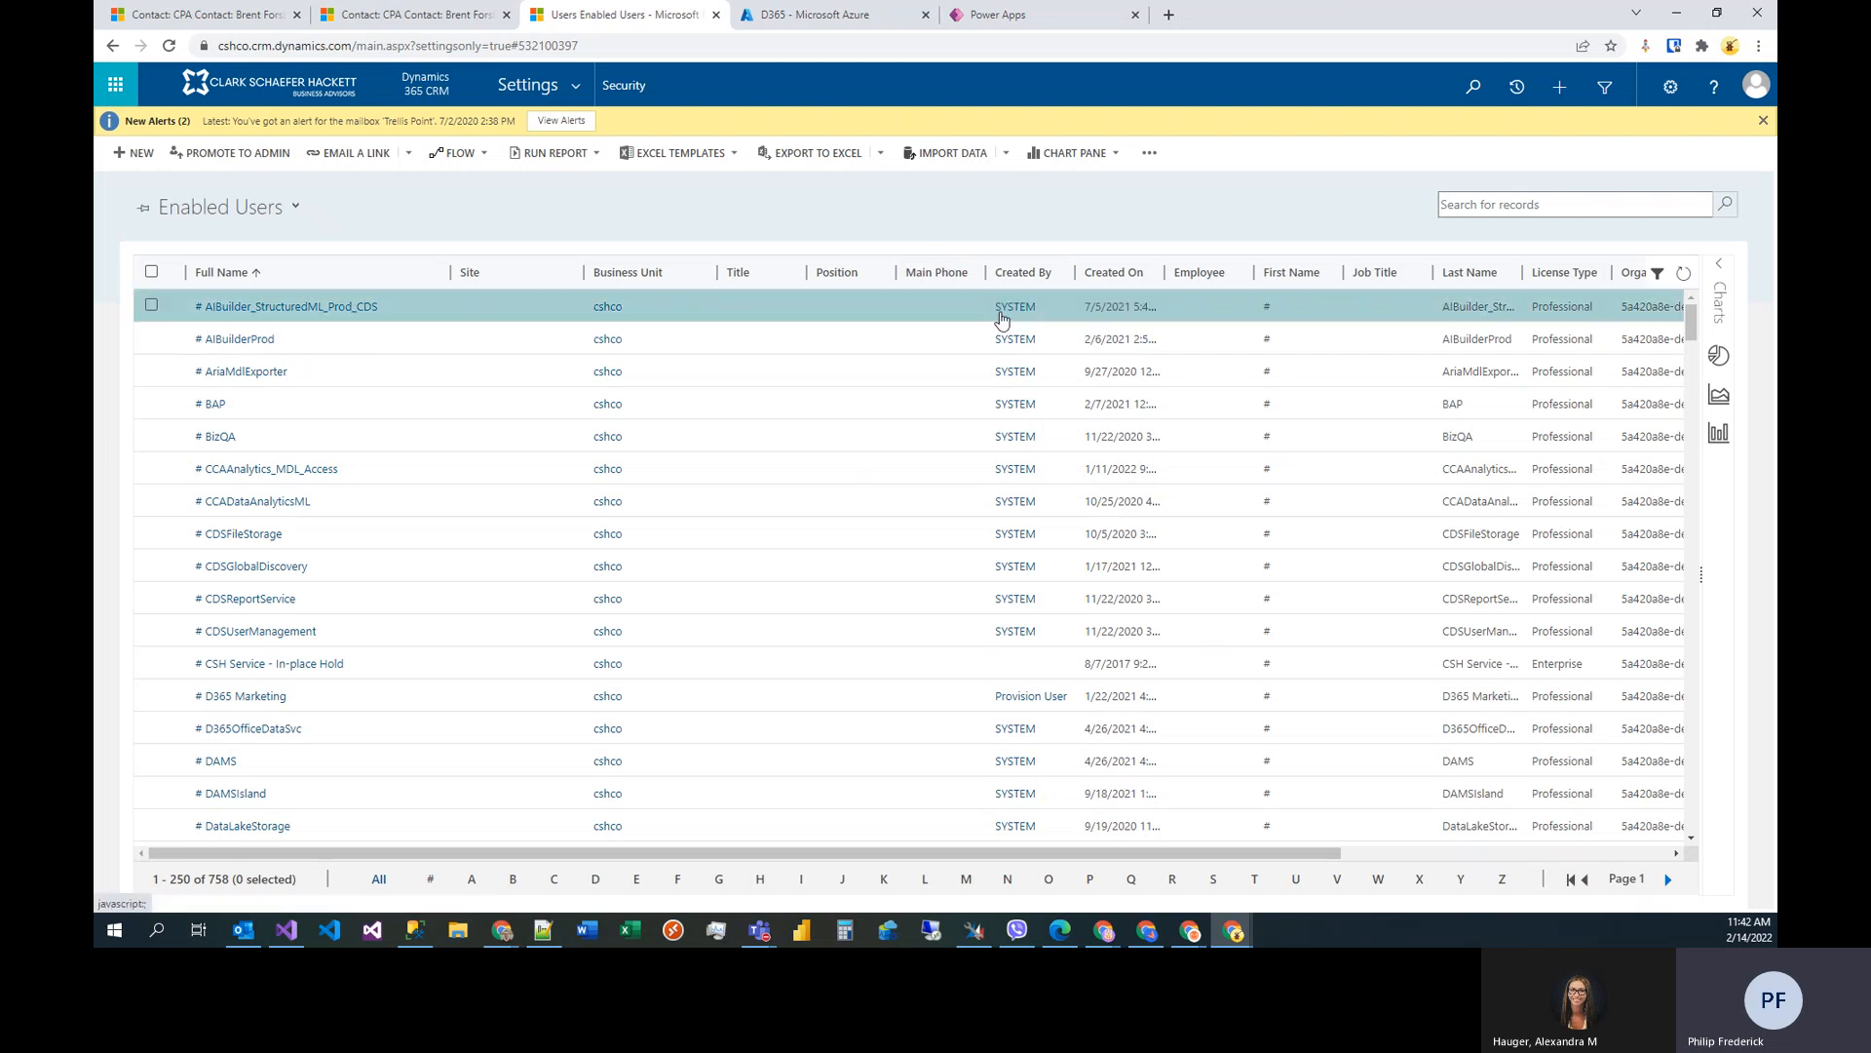
Step: Switch to the D365 app registration in Azure and show its client secrets
click(835, 26)
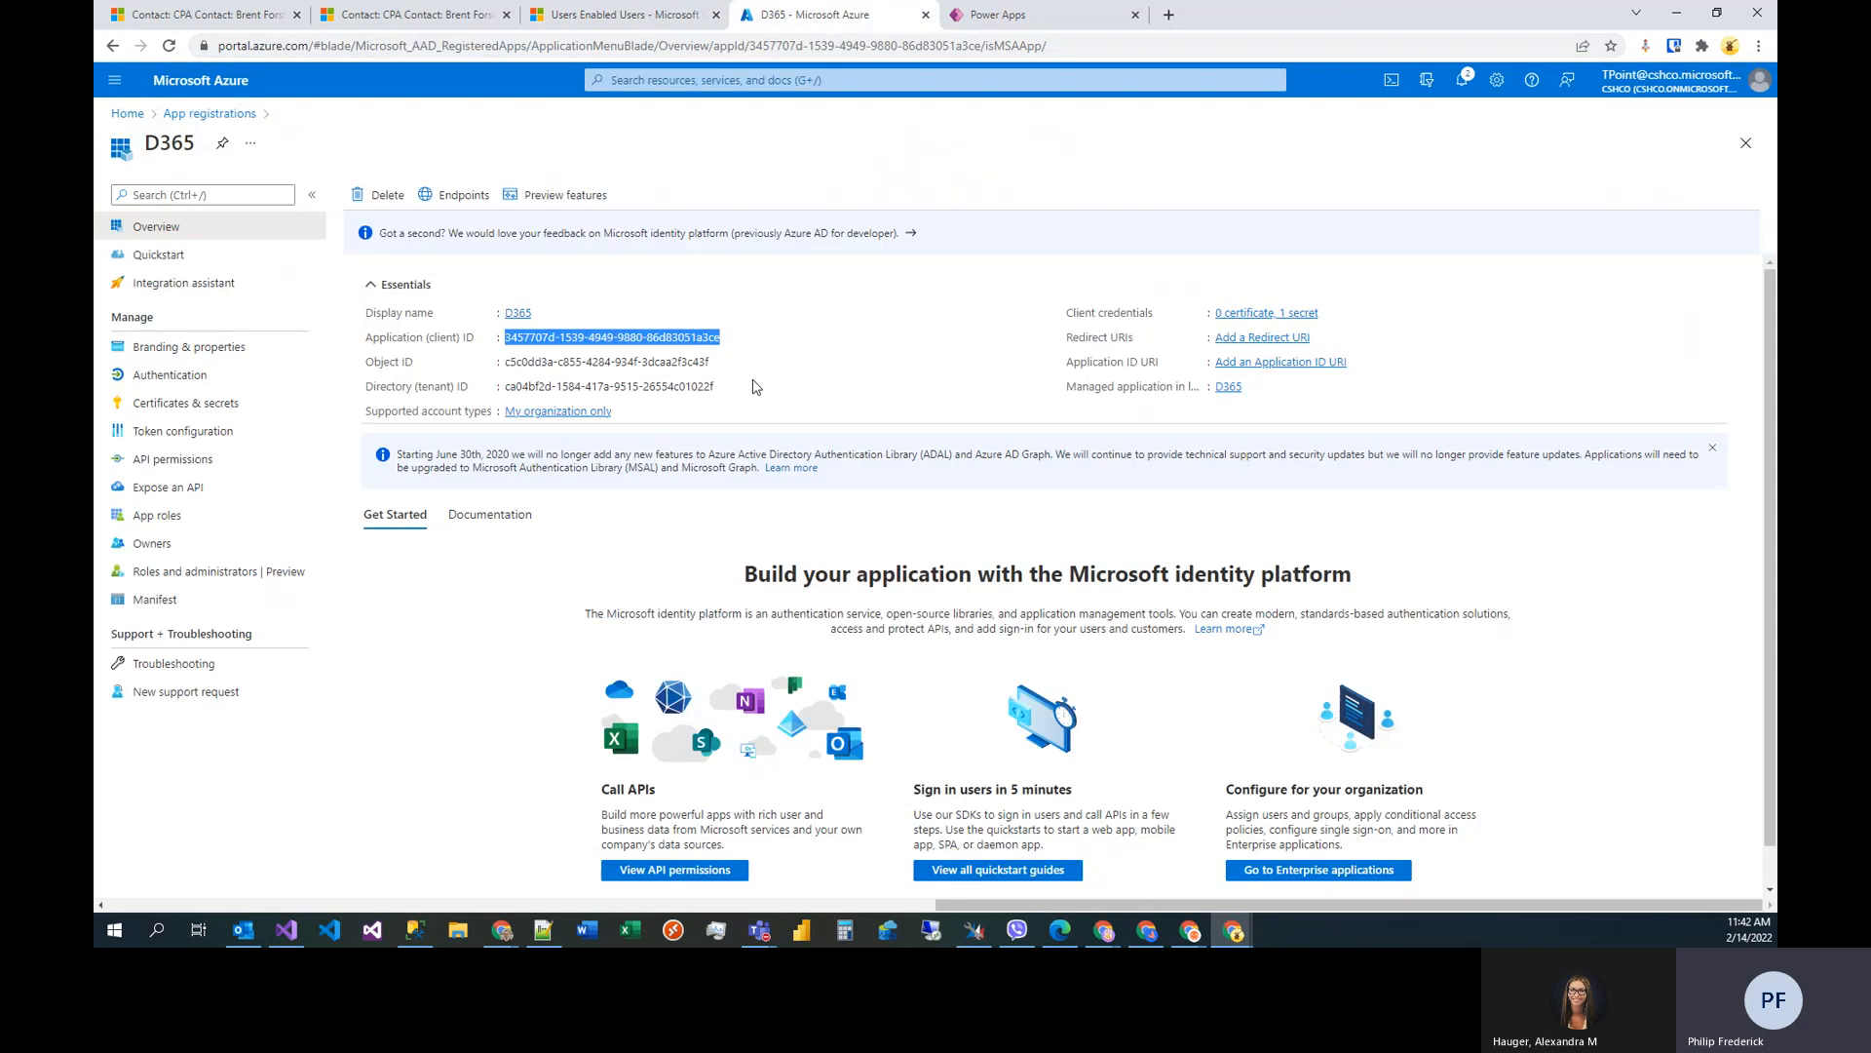
click(192, 406)
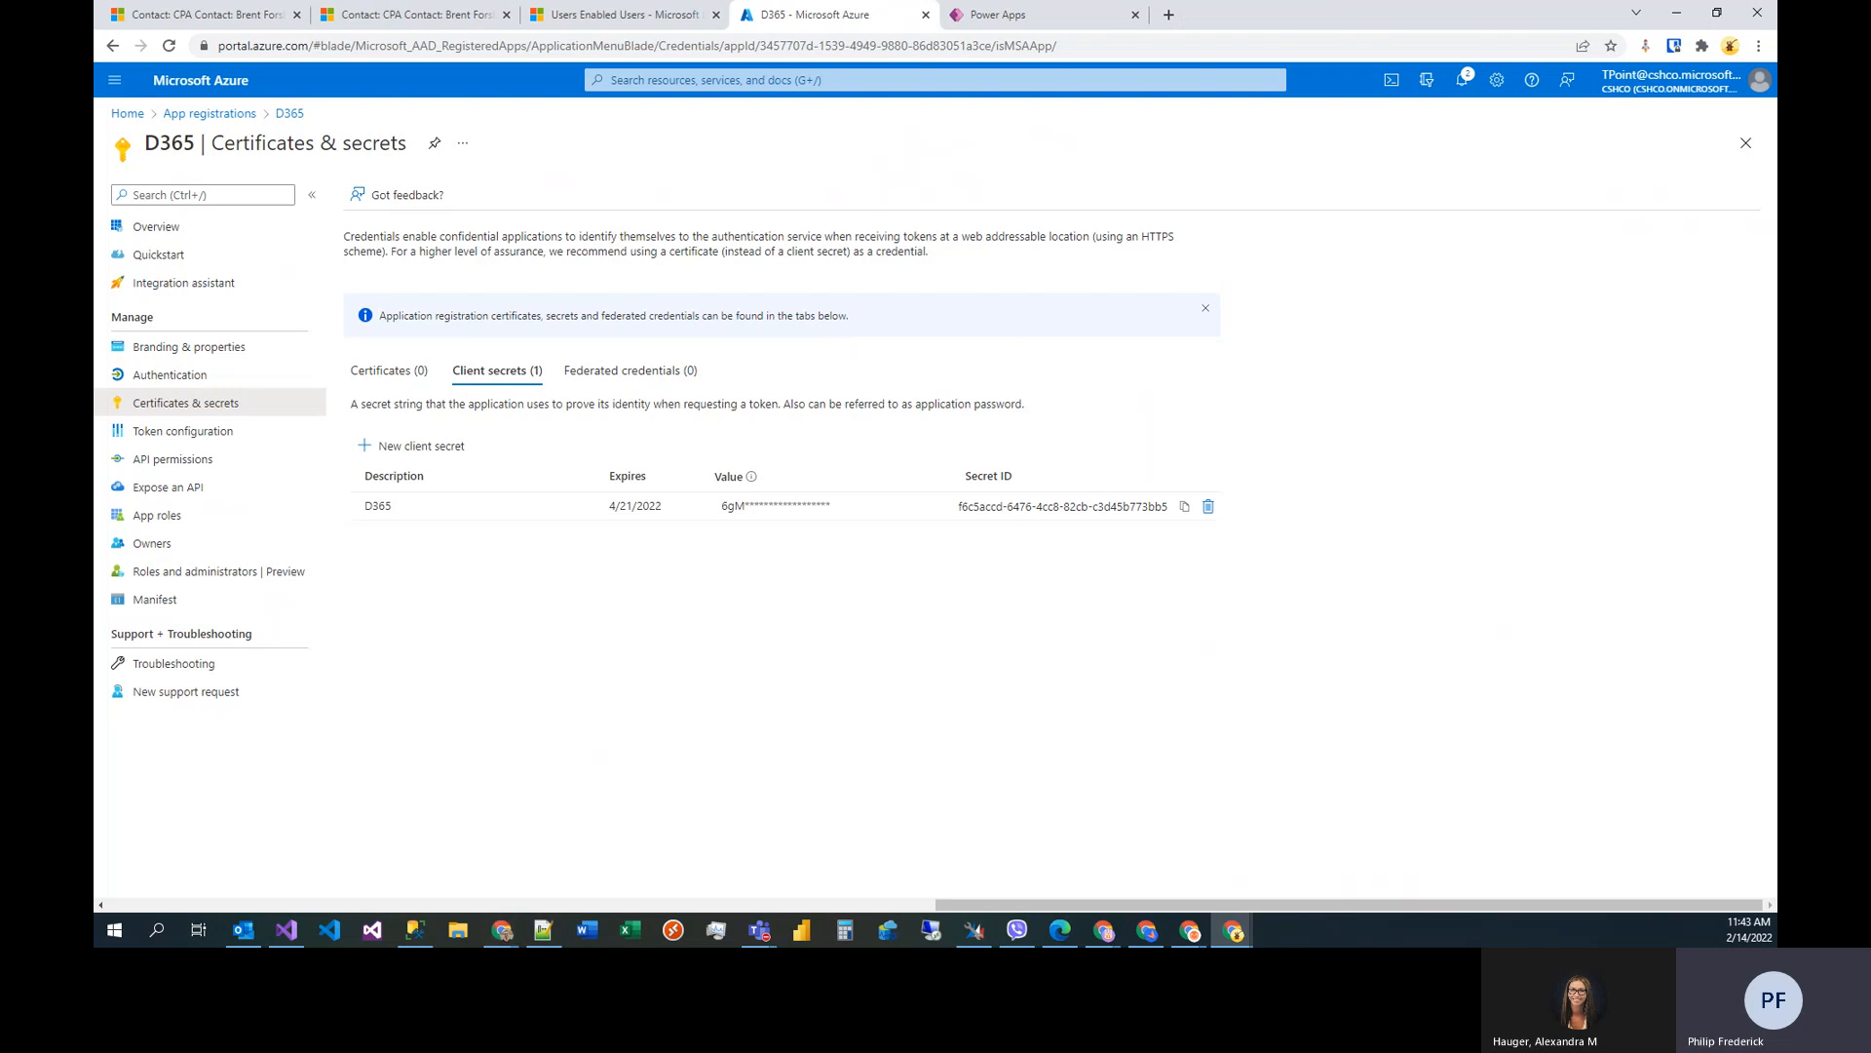
Step: Switch to TIBCO Cloud Integration, sort the connections by newest creation date and open the CSHCOProdD365ClientApp connection
key(alt+Tab)
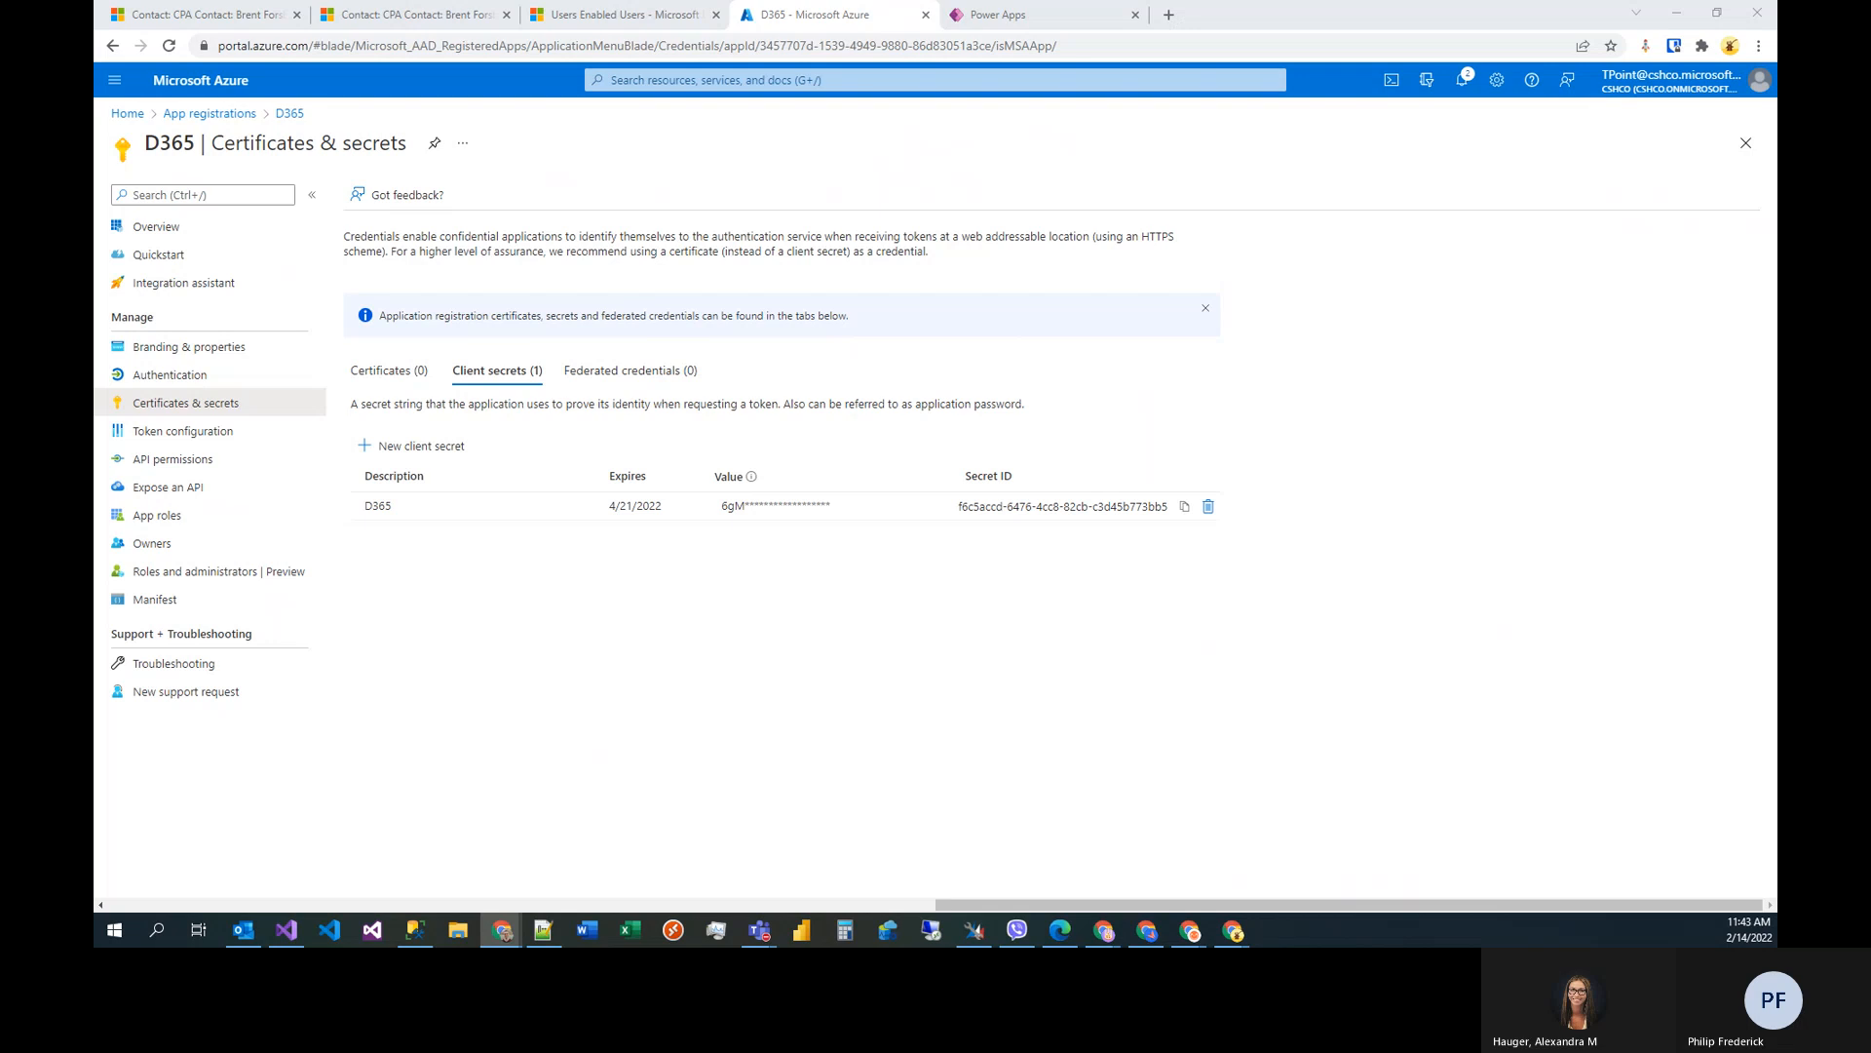
drag(94, 7, 719, 8)
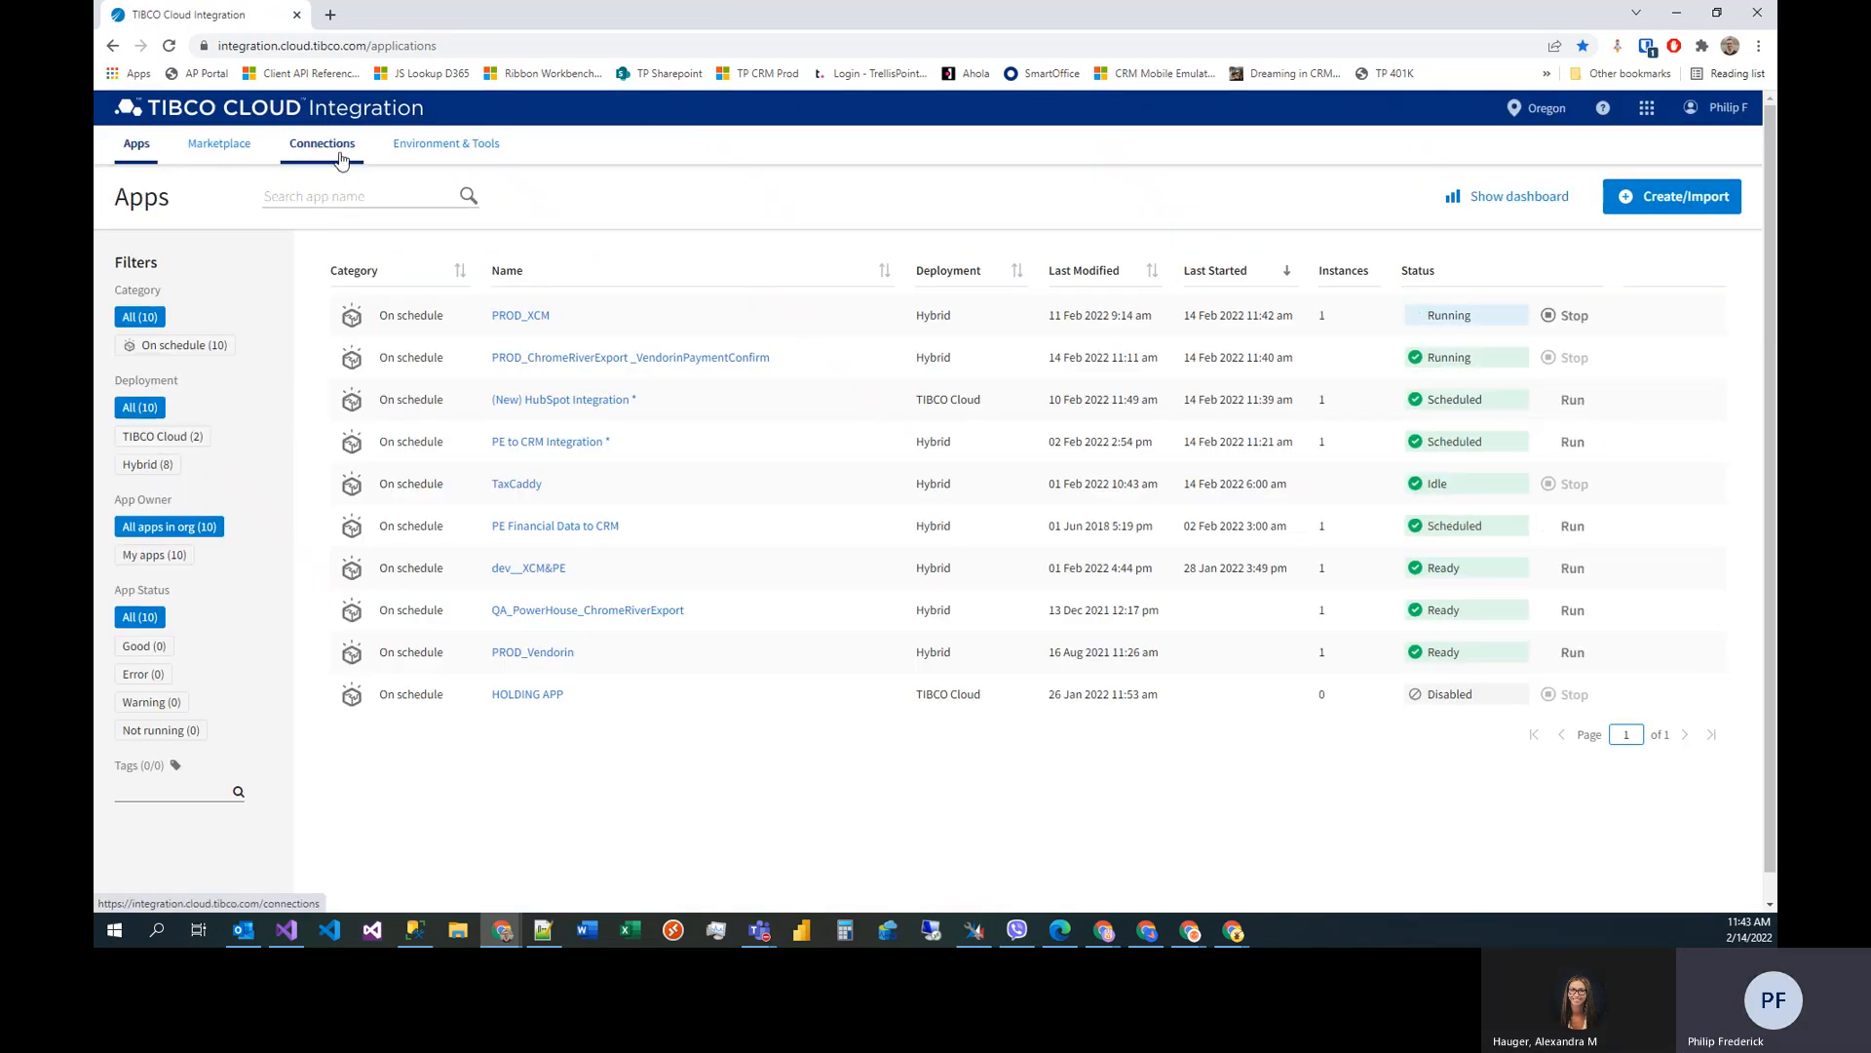
click(341, 159)
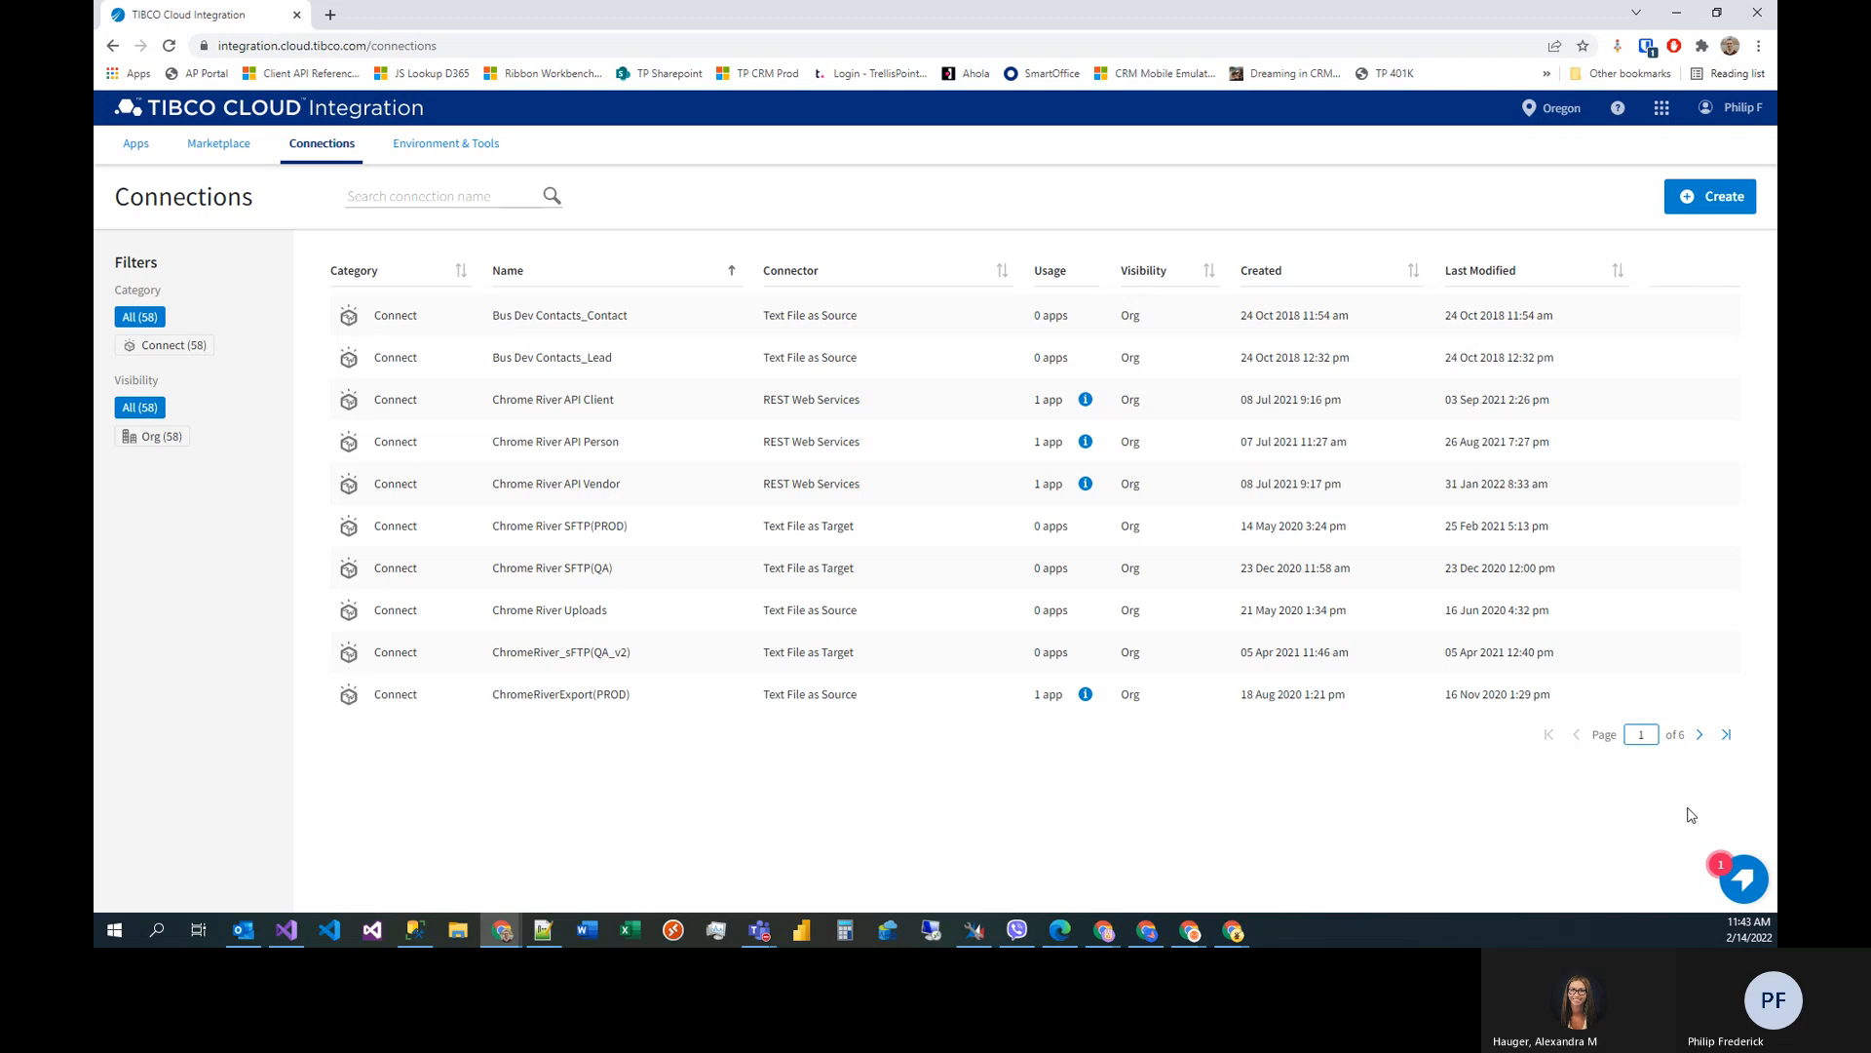
click(1328, 277)
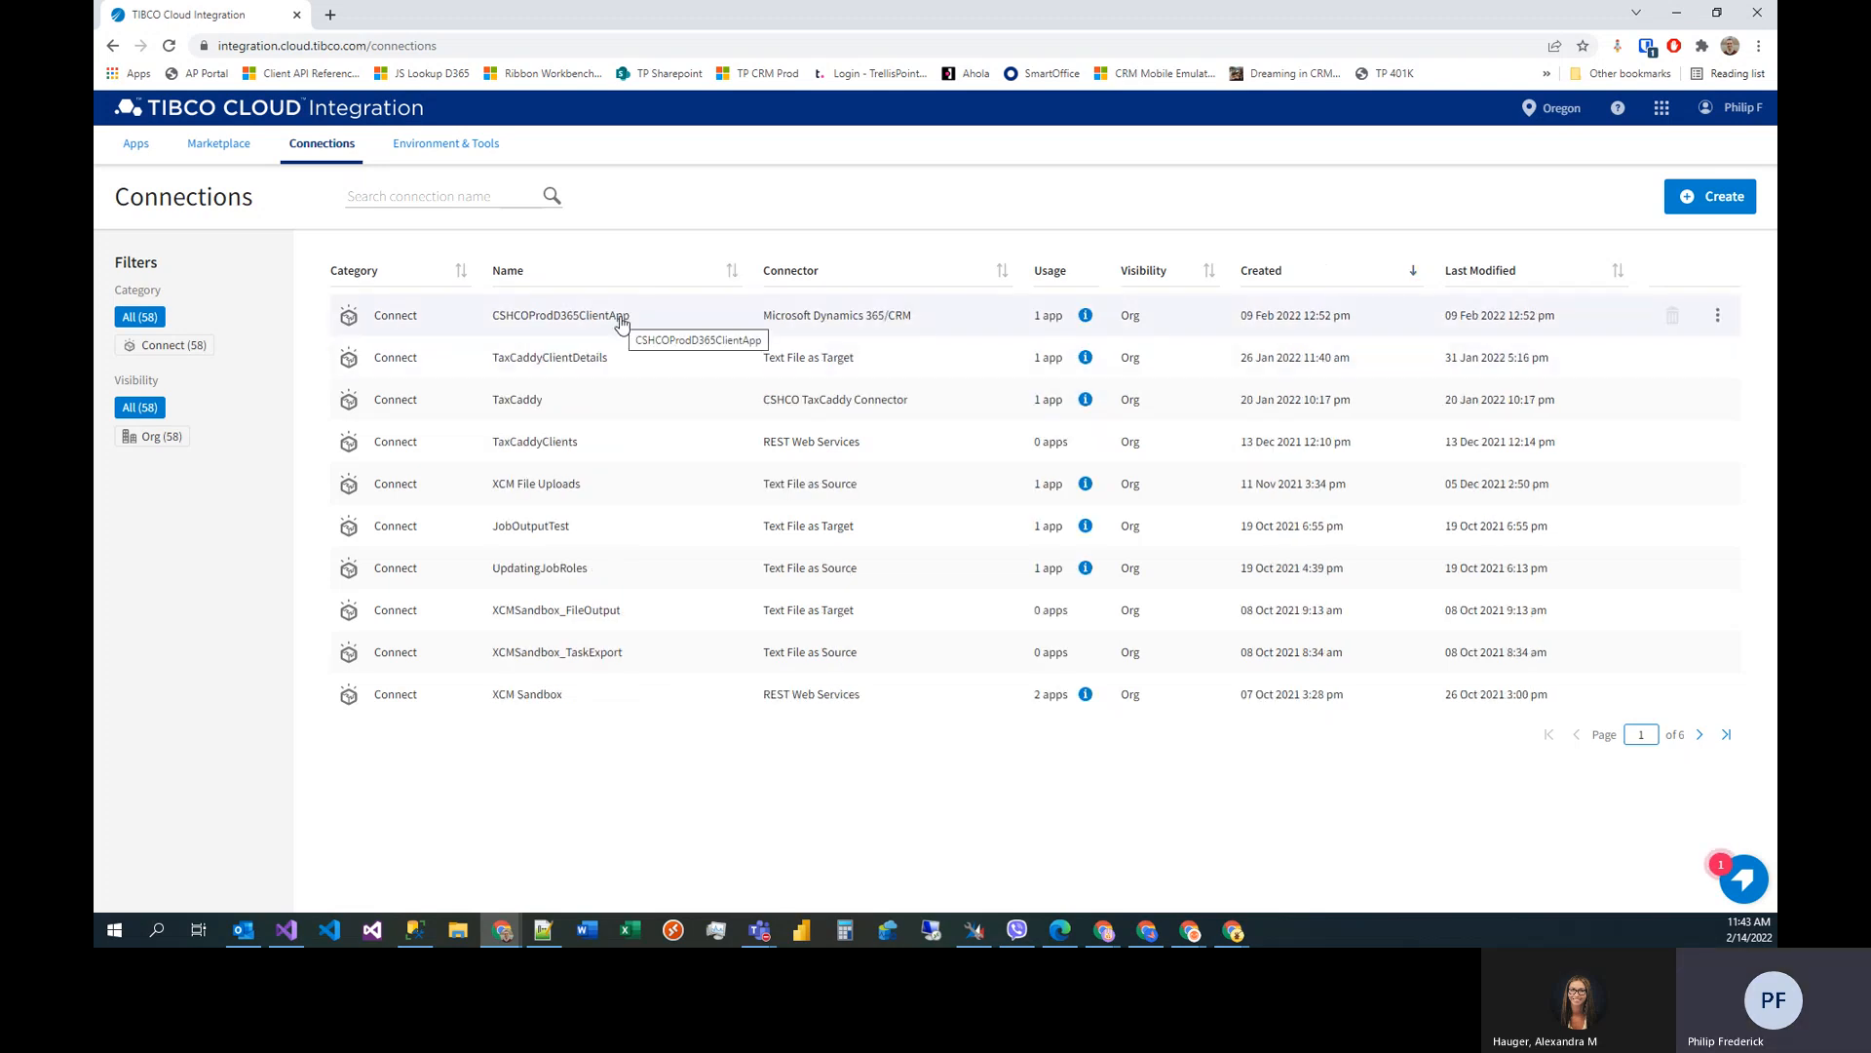
click(562, 317)
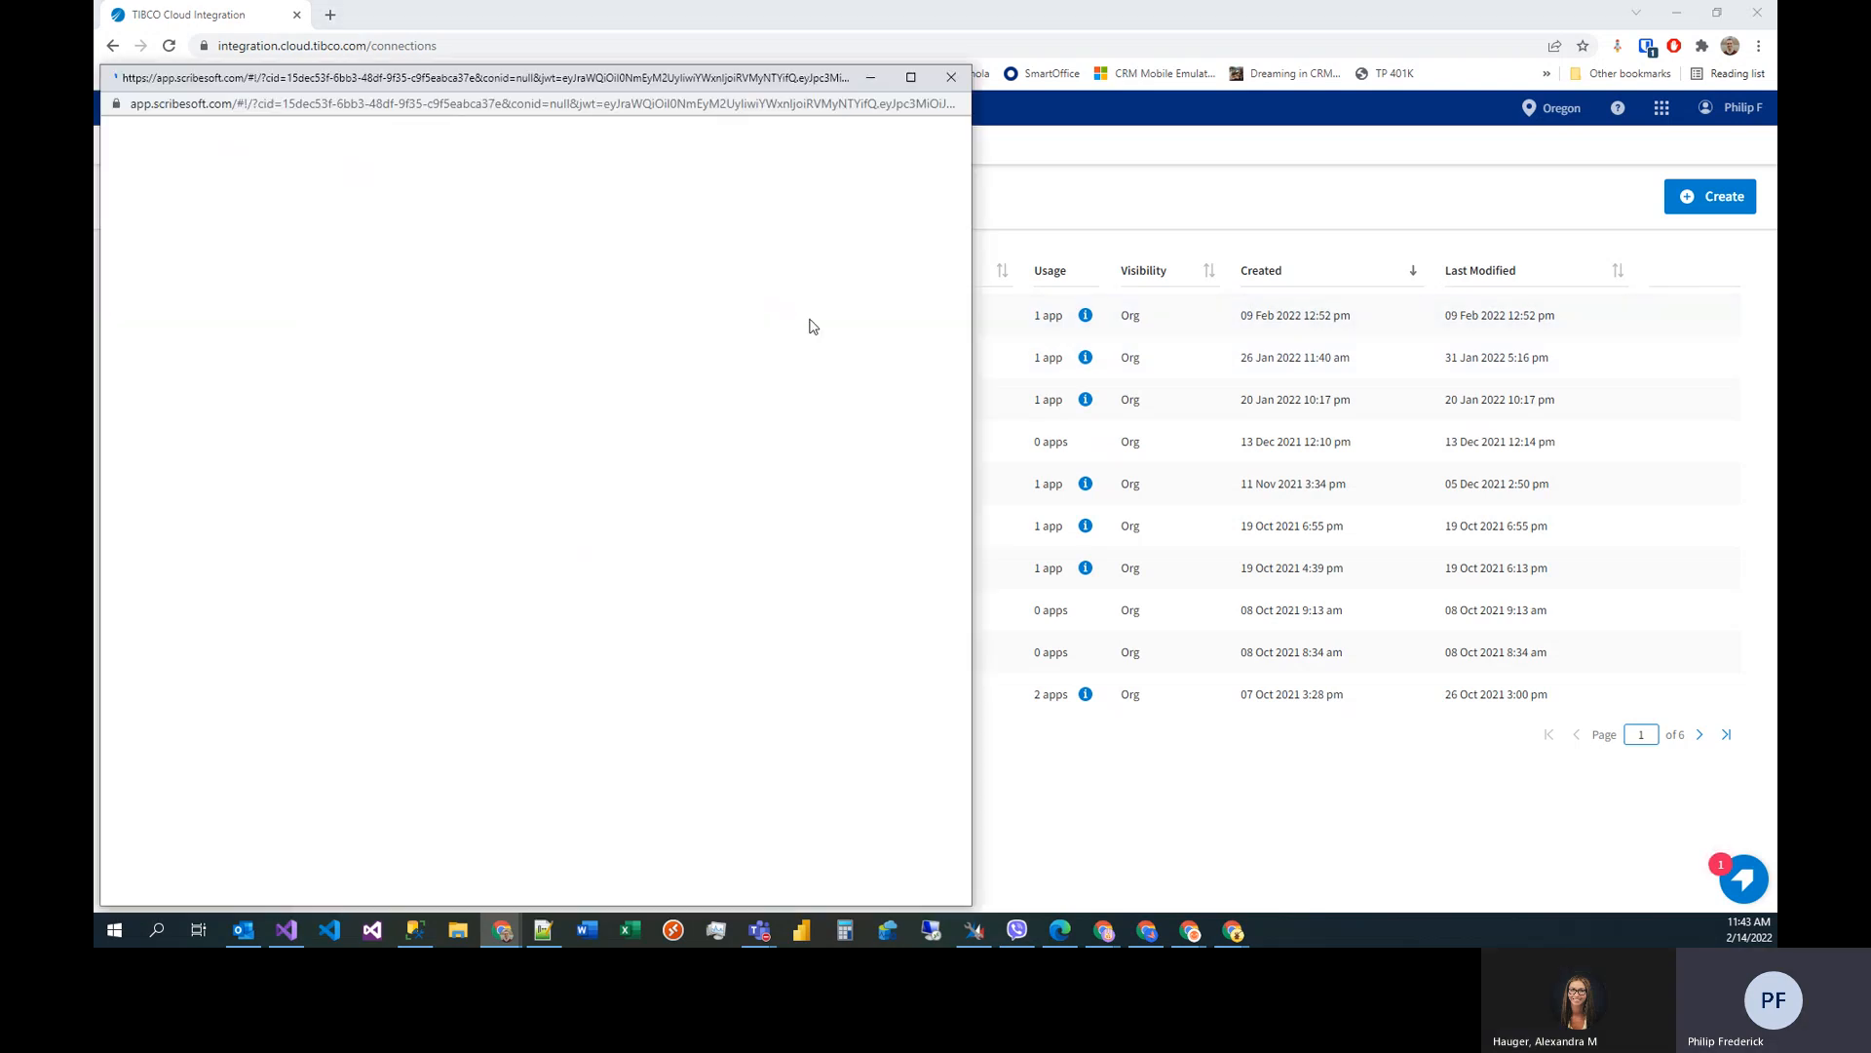
drag(797, 83, 1272, 54)
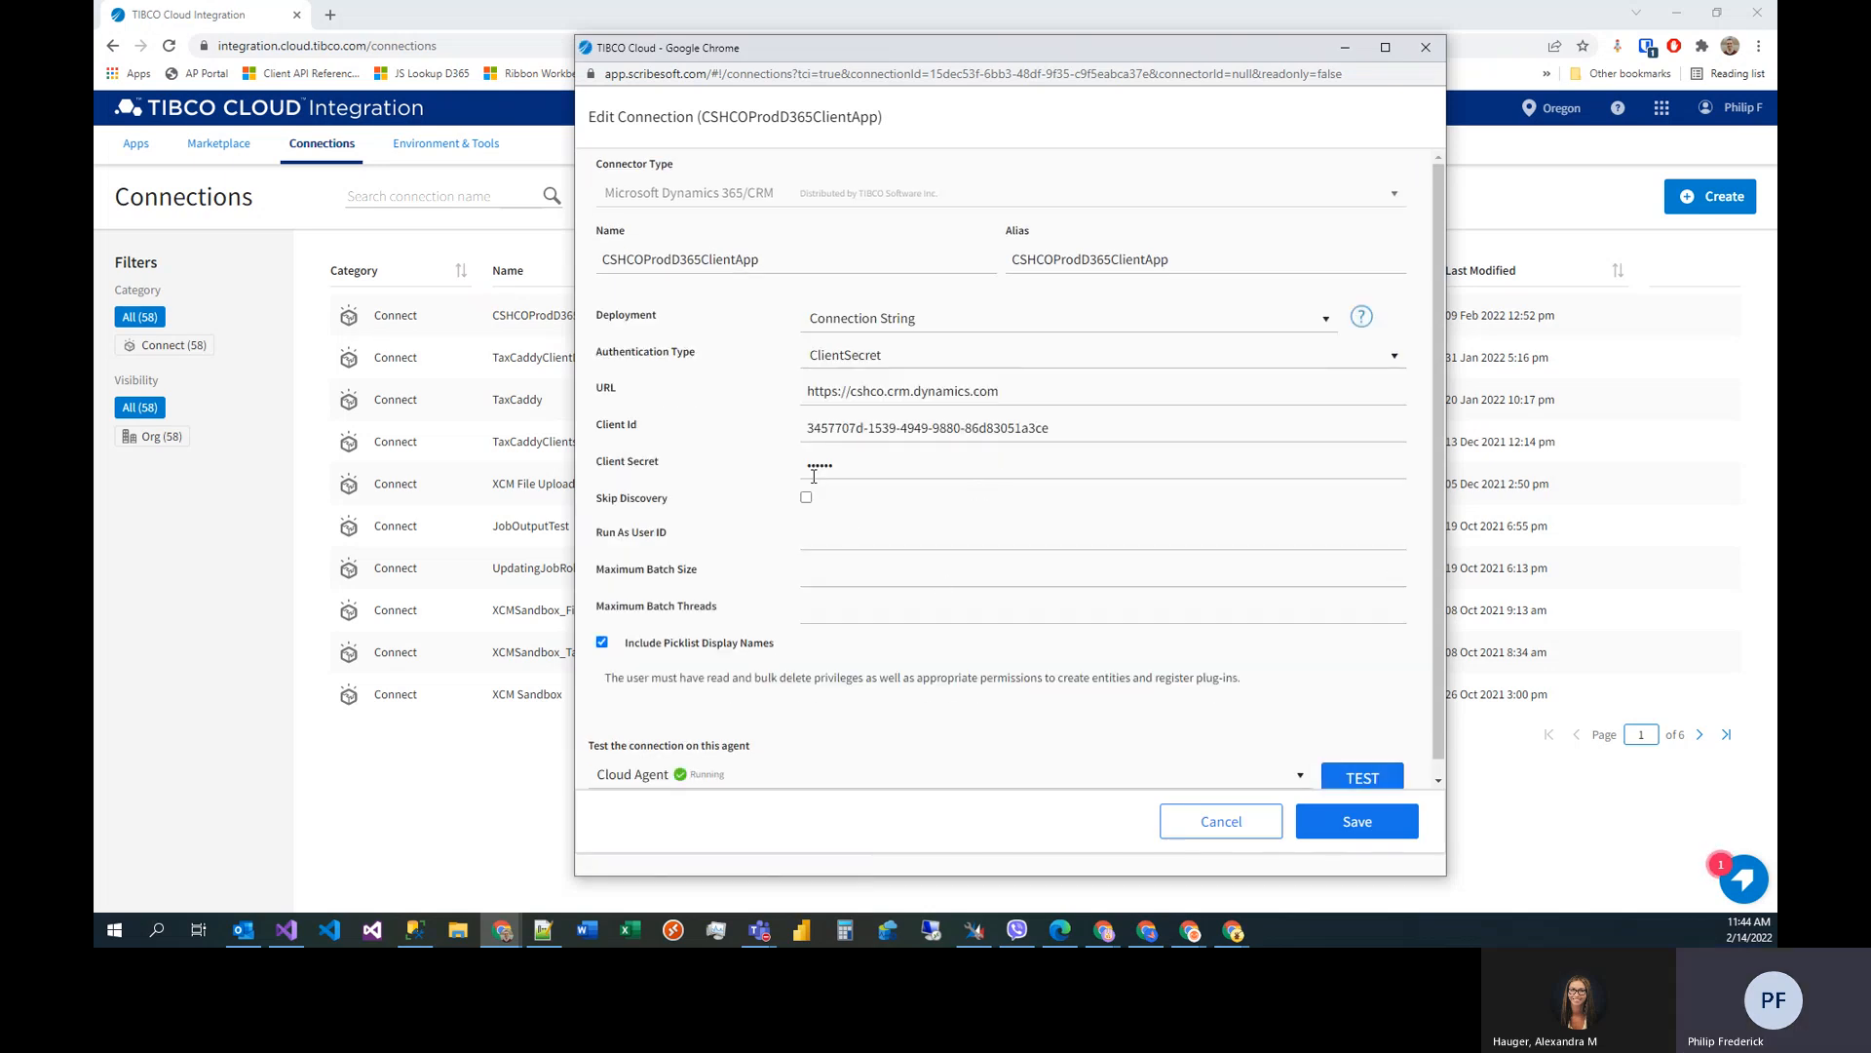
Step: Compare the CSHCOProdD365ClientApp connection's client secret field with the secrets page in Azure and review its connection test option
drag(940, 47, 964, 860)
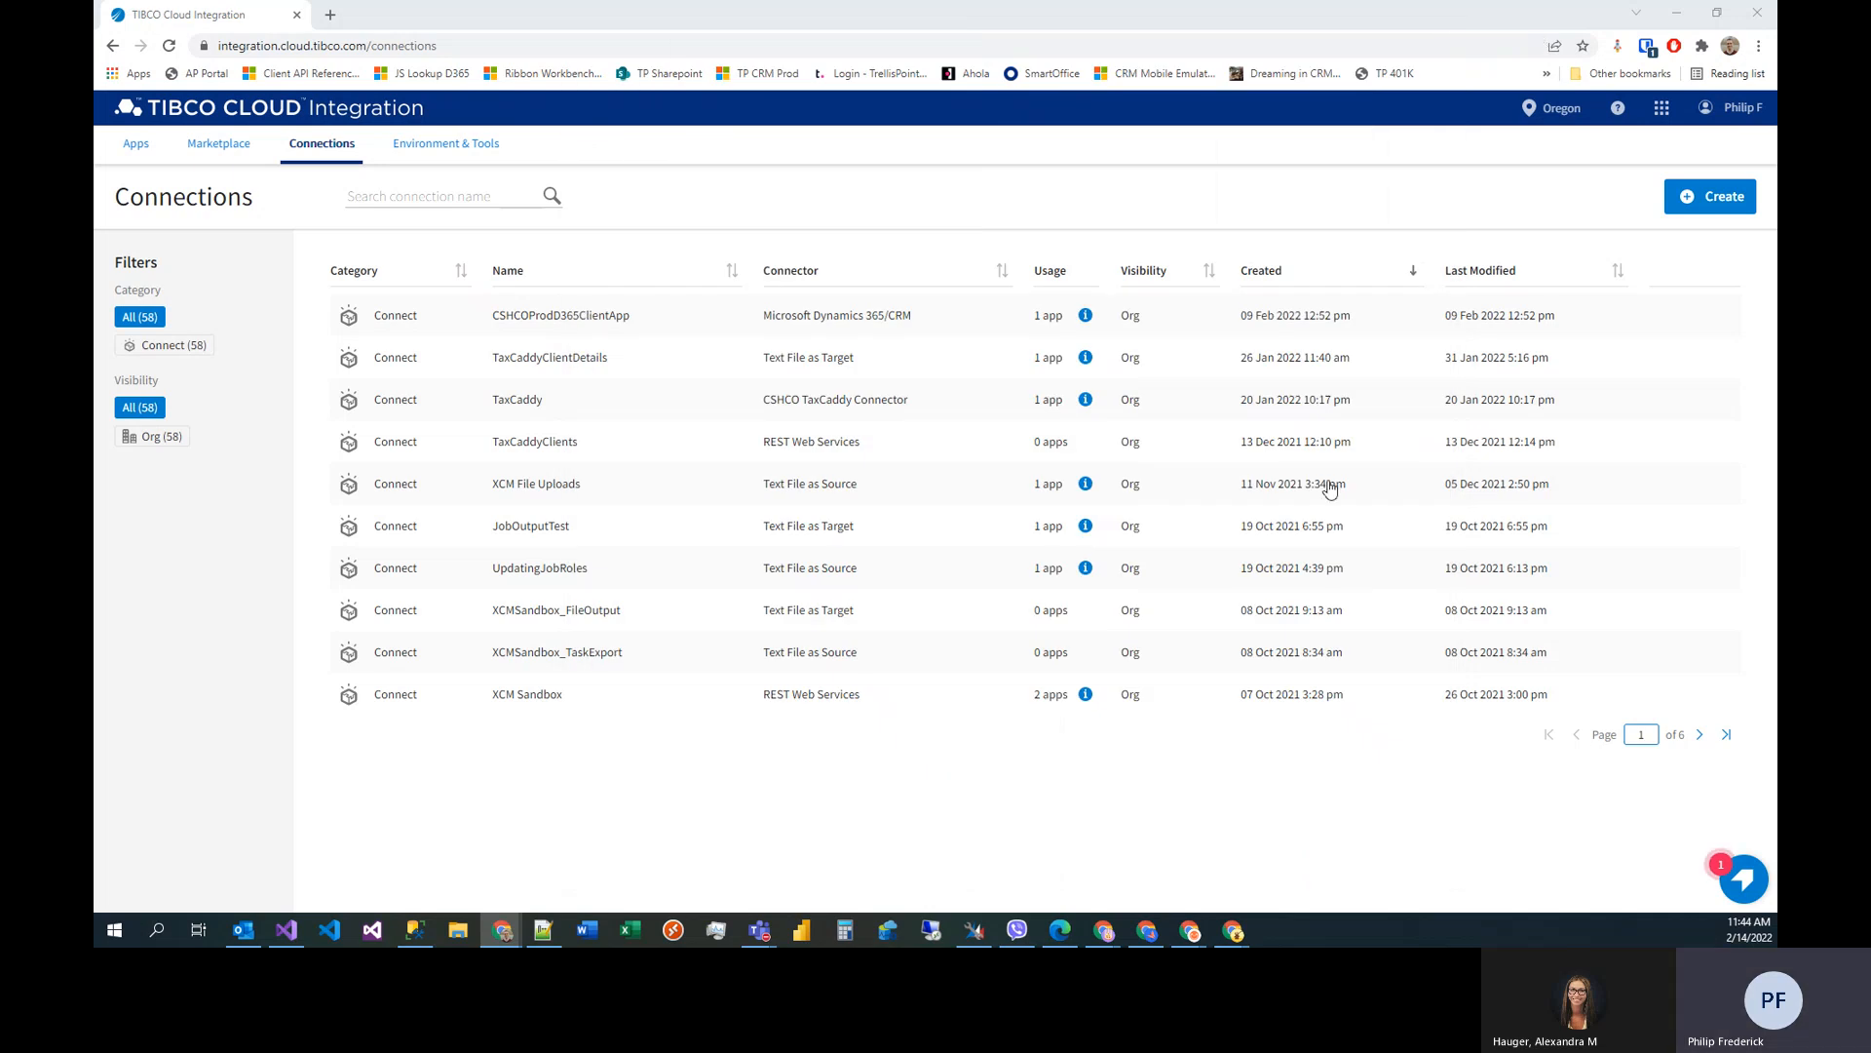
mouse_move(1233, 931)
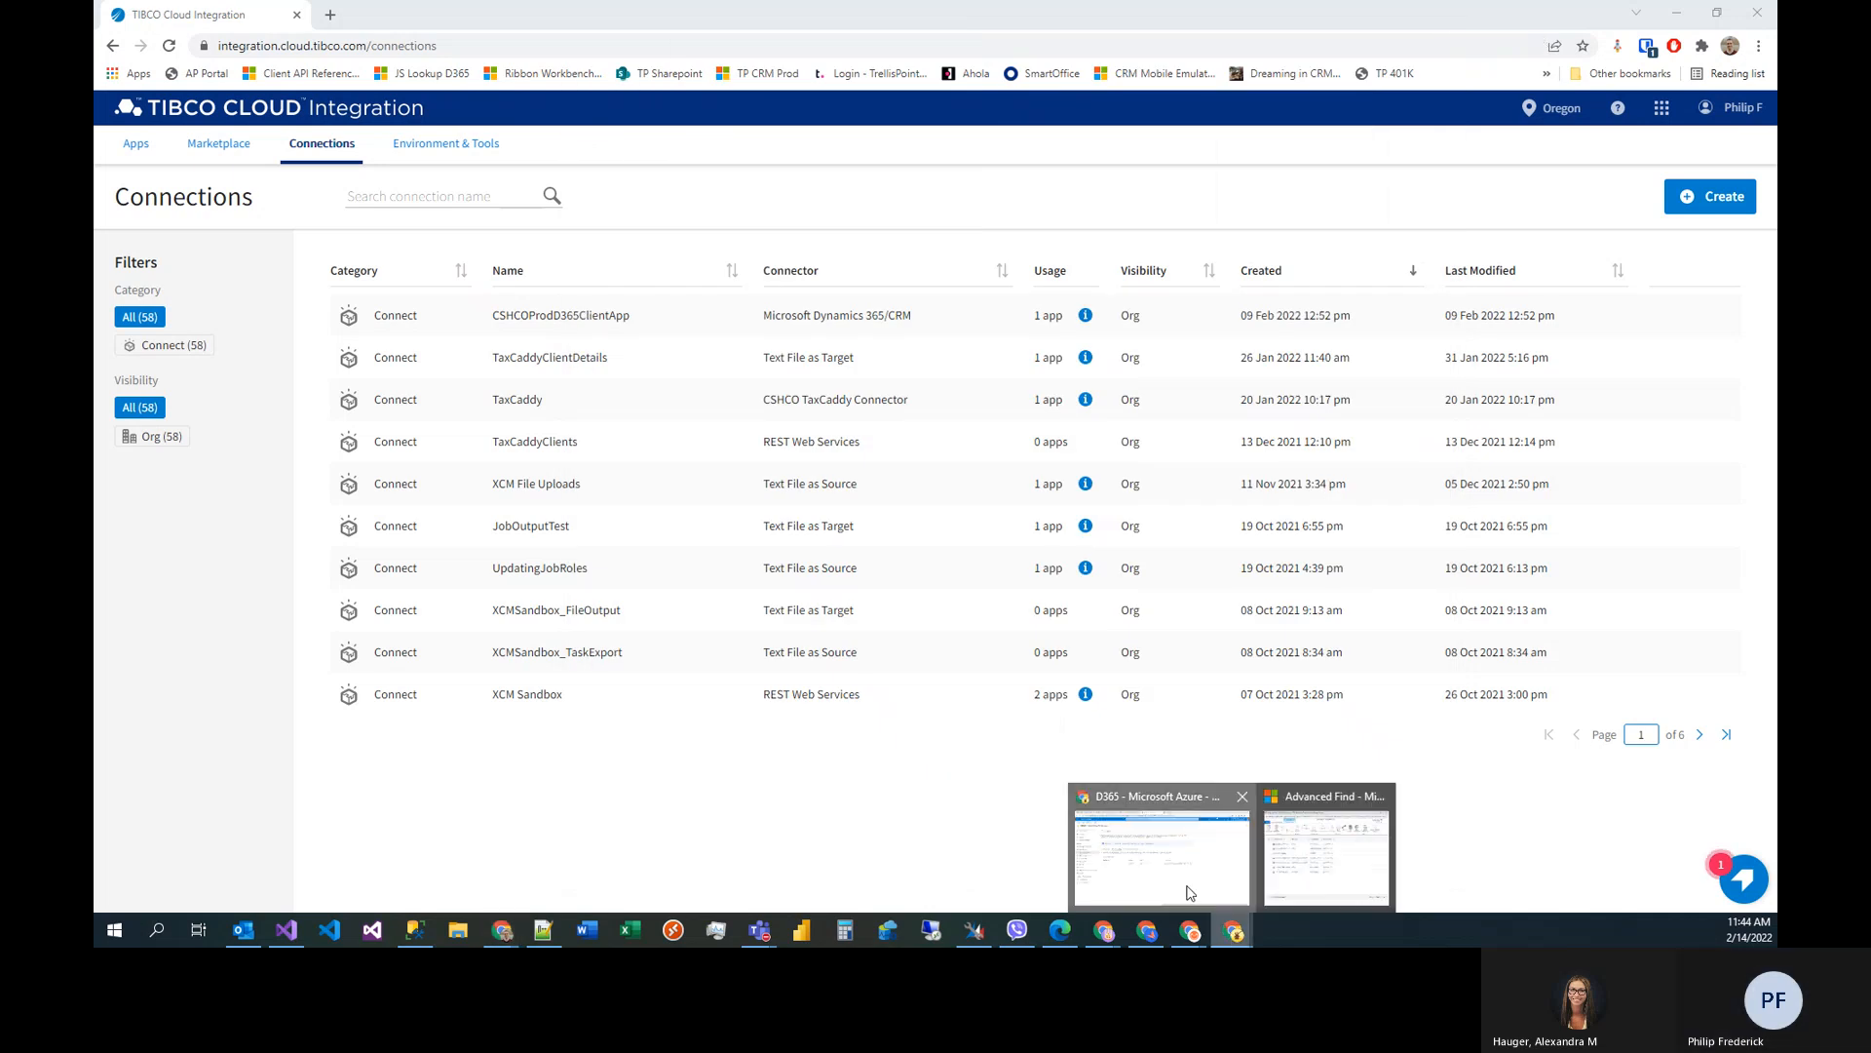
click(1179, 857)
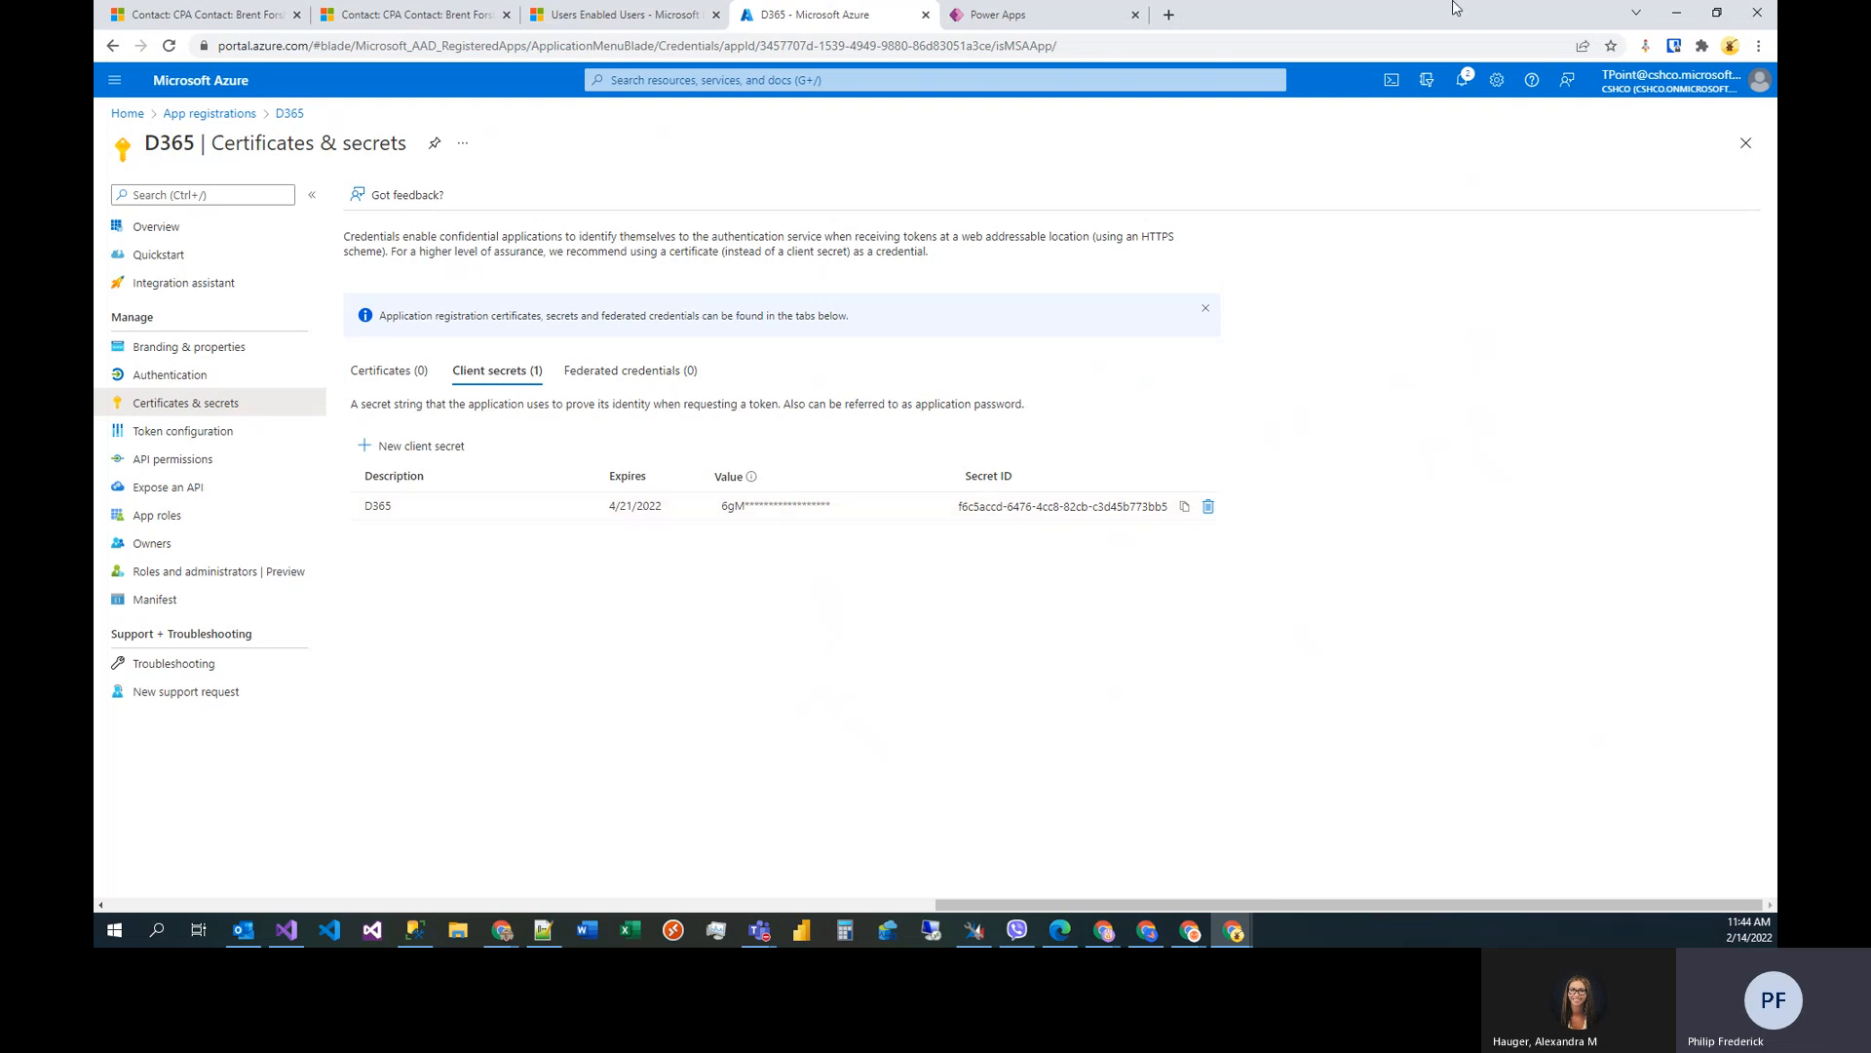
click(1672, 23)
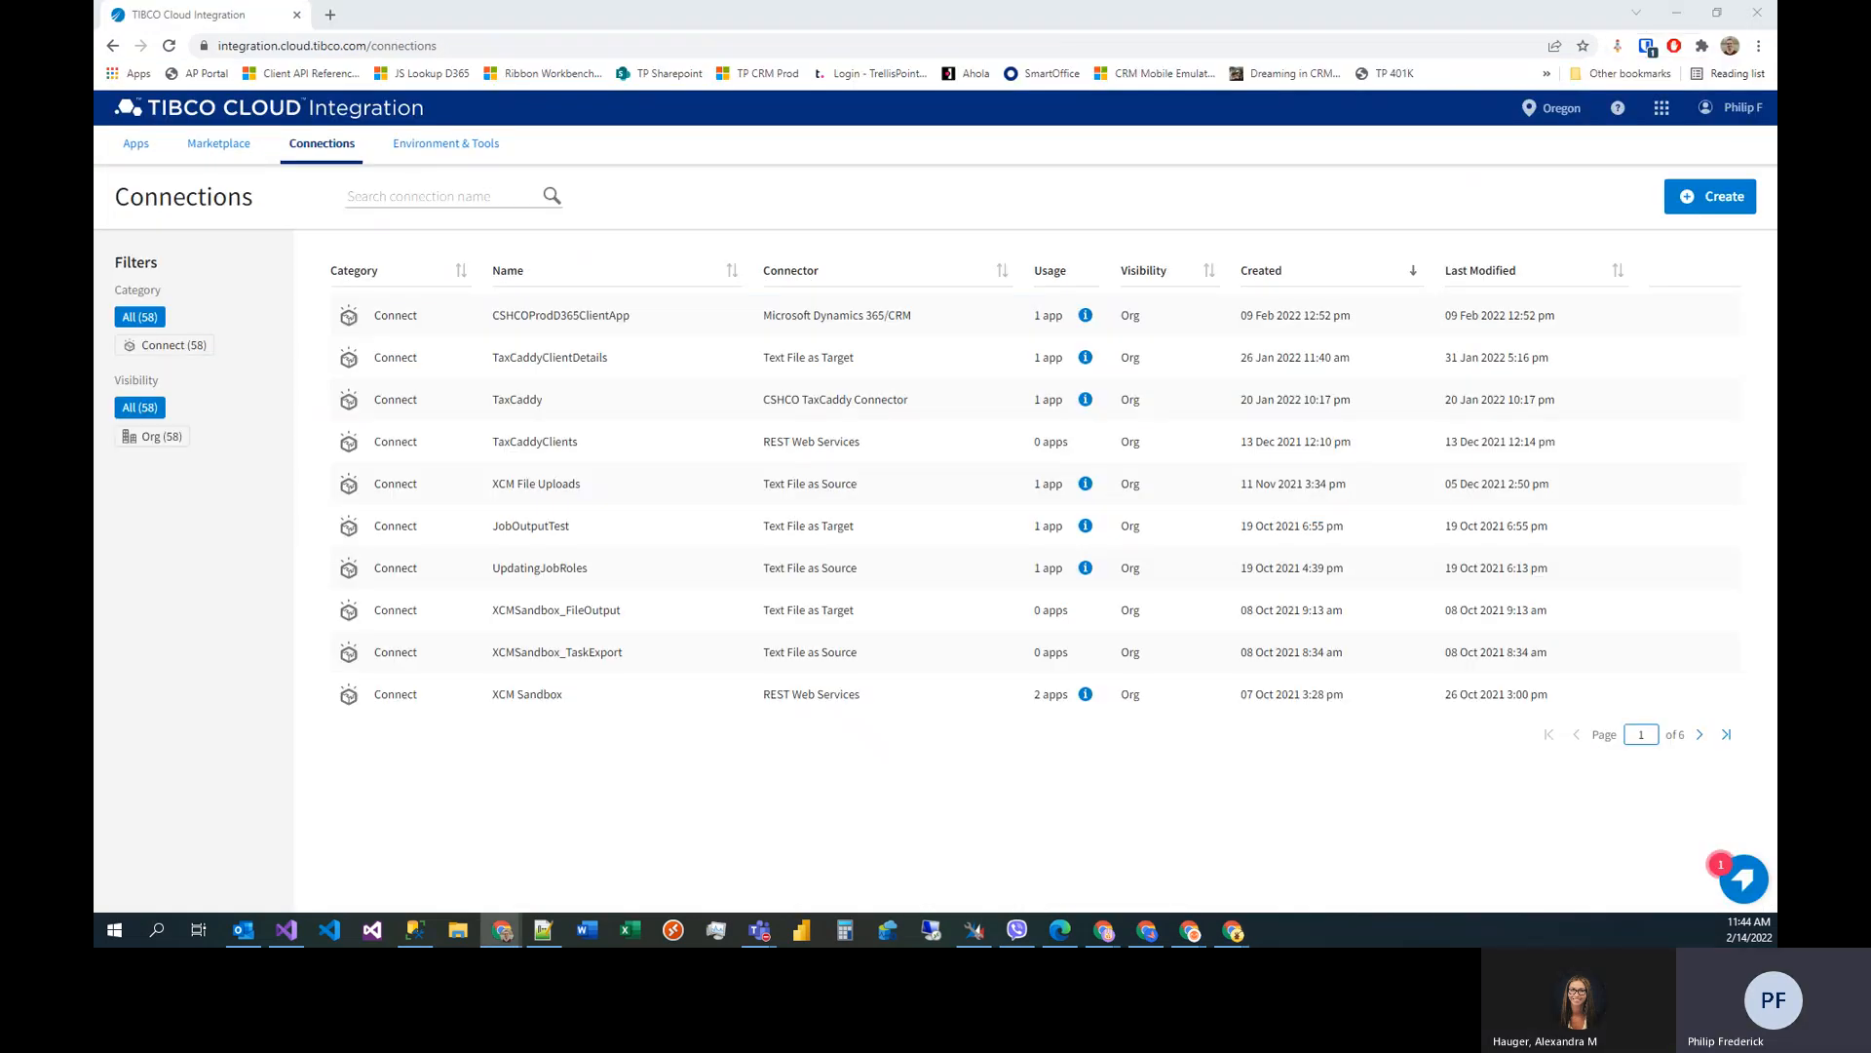
drag(1776, 137, 1274, 24)
double_click(989, 438)
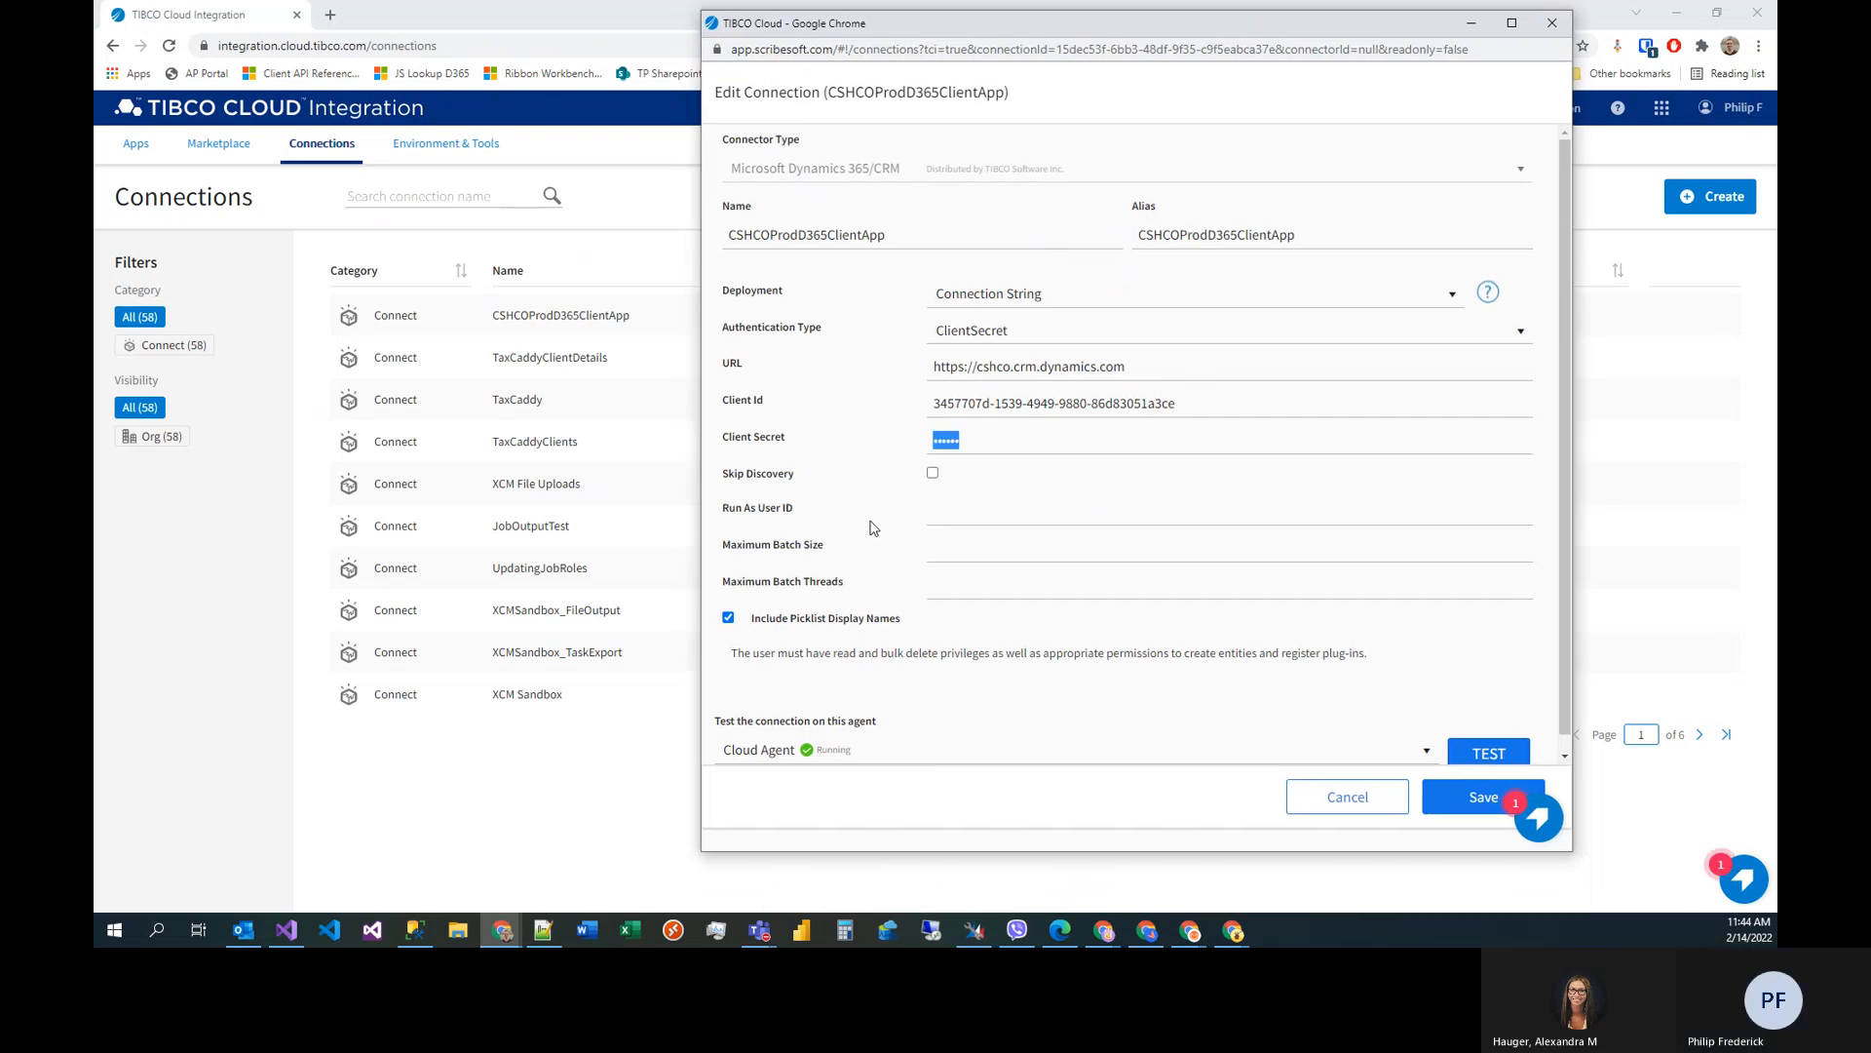
scroll(1461, 604, down, 1)
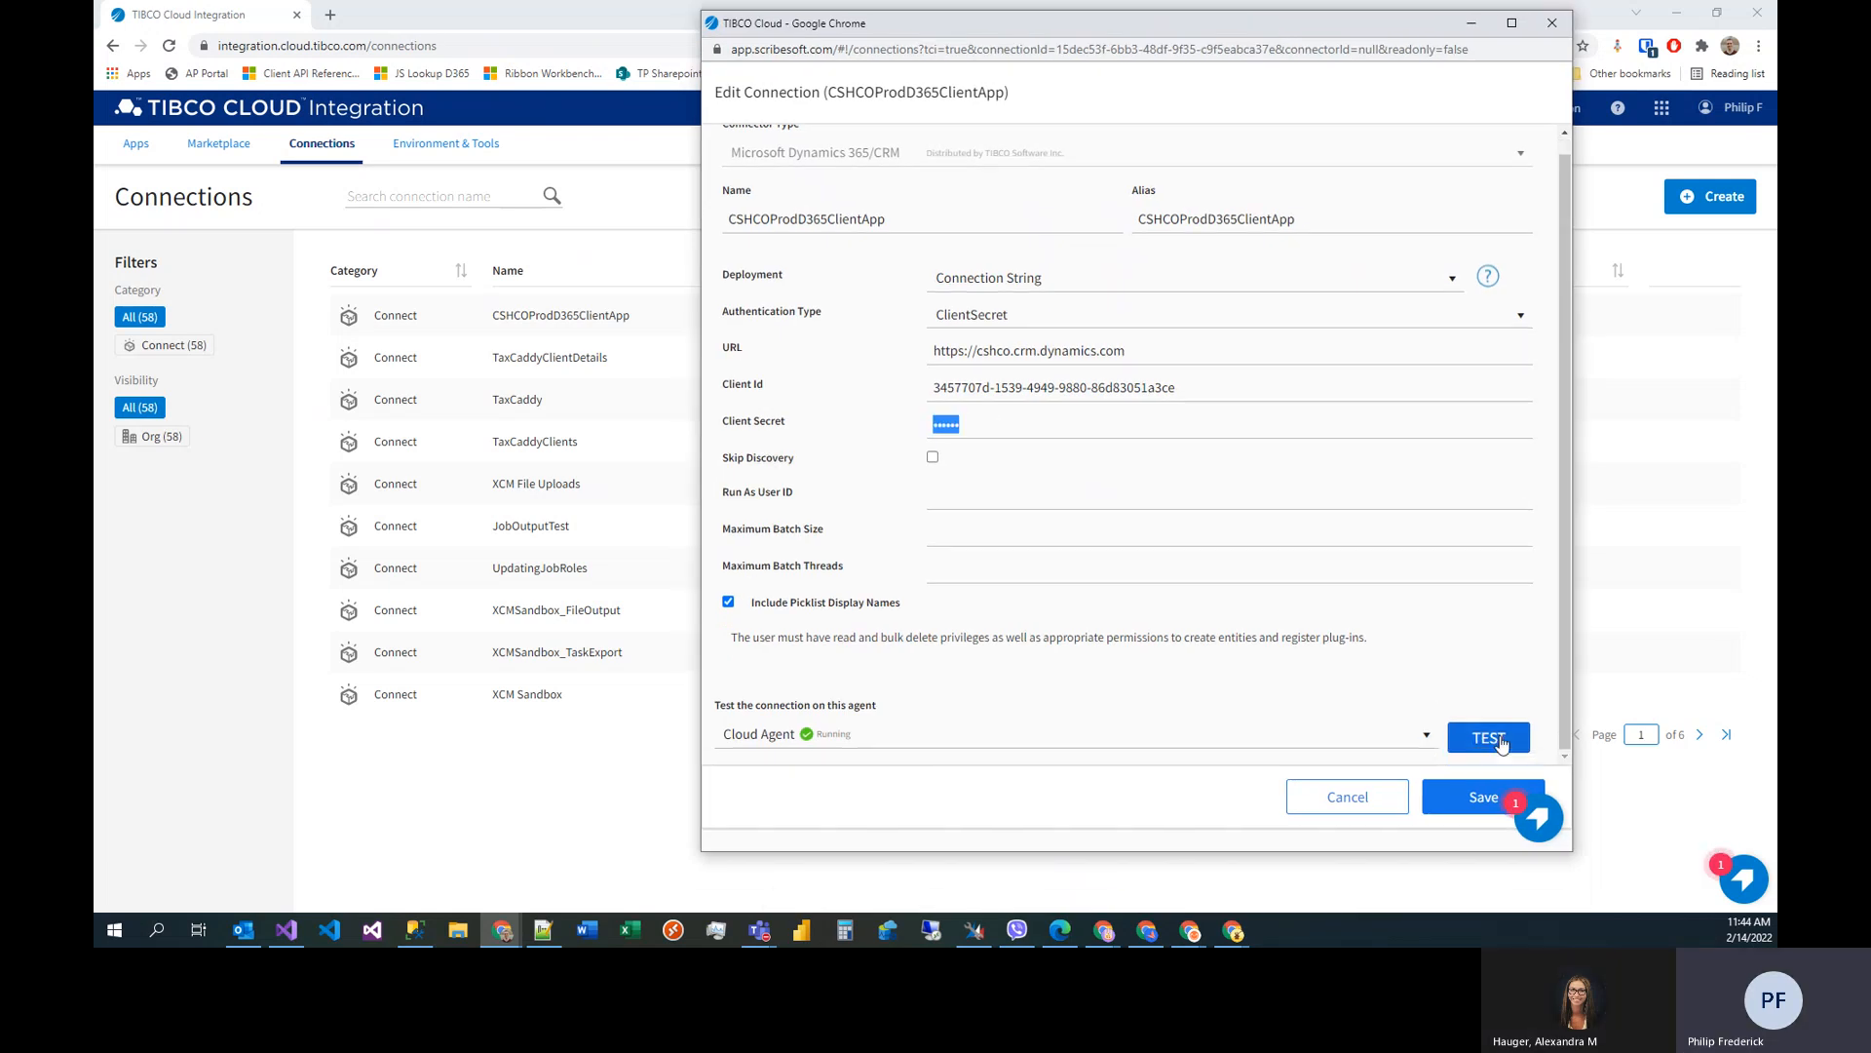
click(1536, 653)
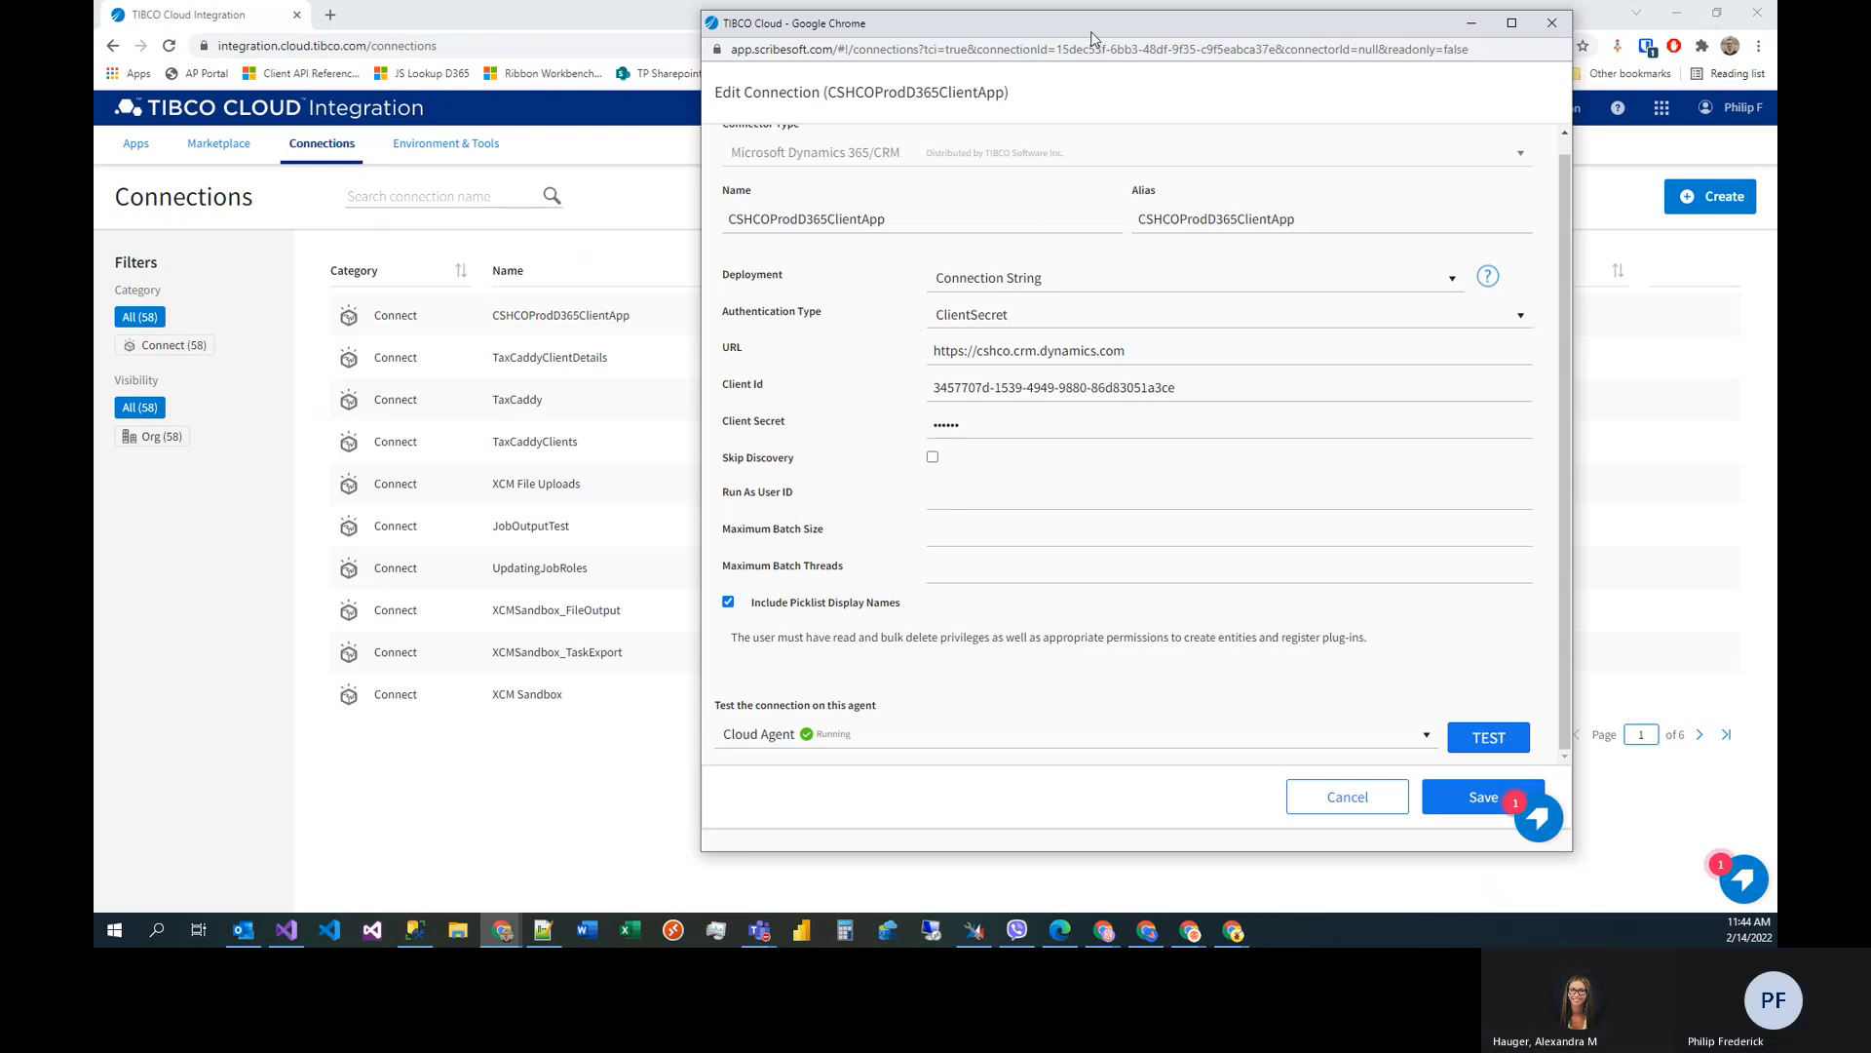
Step: Sort the connections by name, open CSHCO CRM Online from page 2 and place it side by side with CSHCOProdD365ClientApp
drag(1093, 28, 1777, 29)
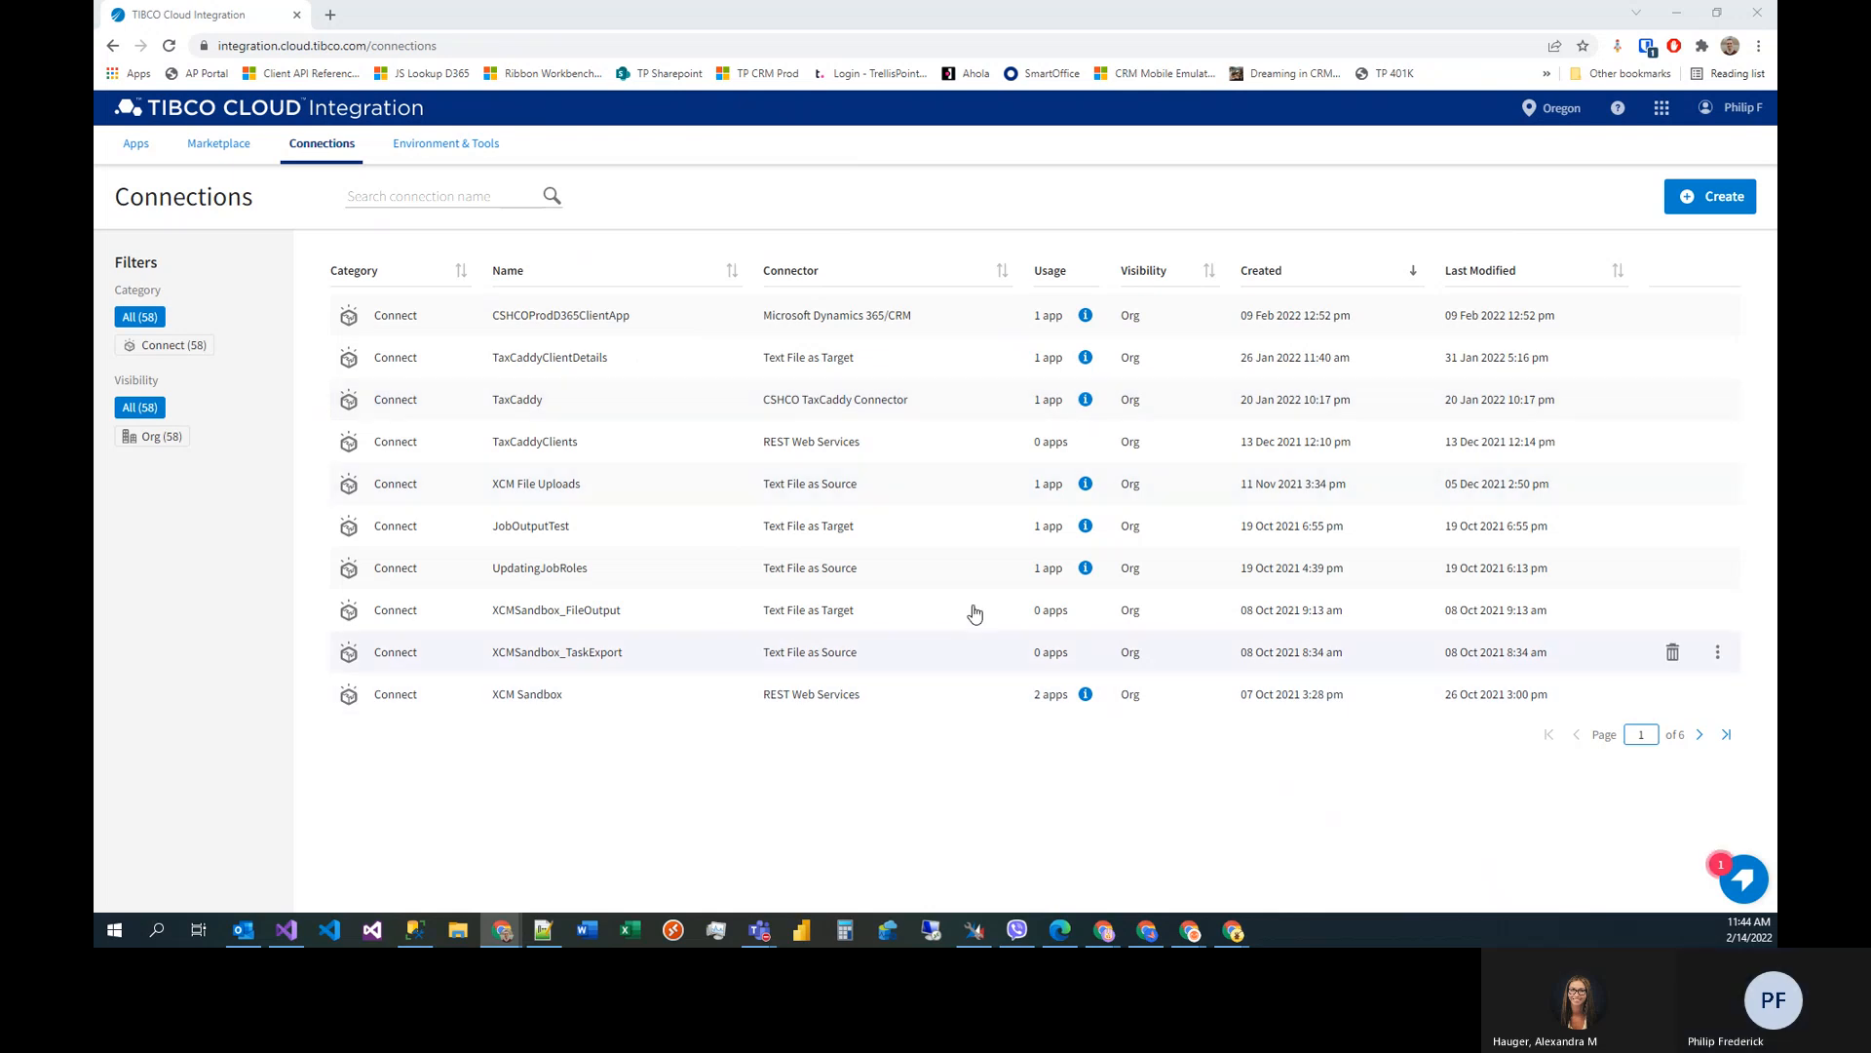
click(502, 270)
click(1698, 738)
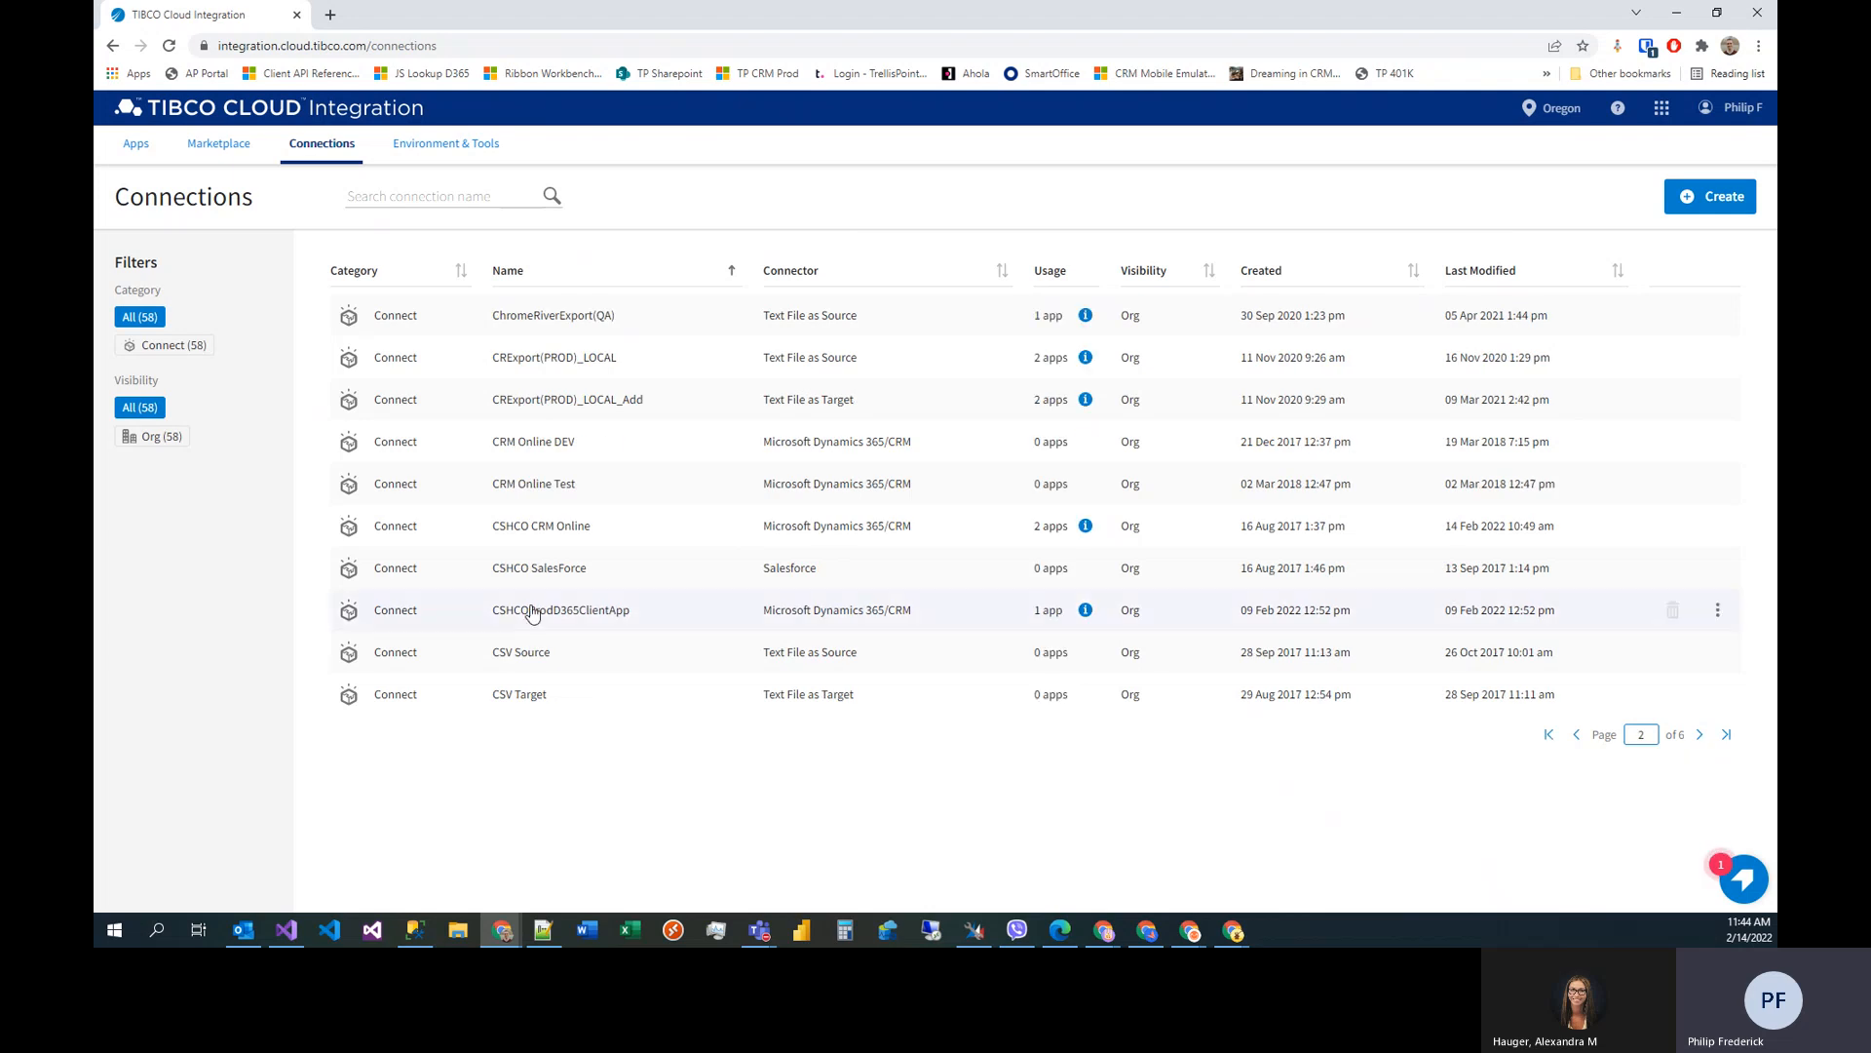
click(571, 536)
drag(600, 76, 1776, 106)
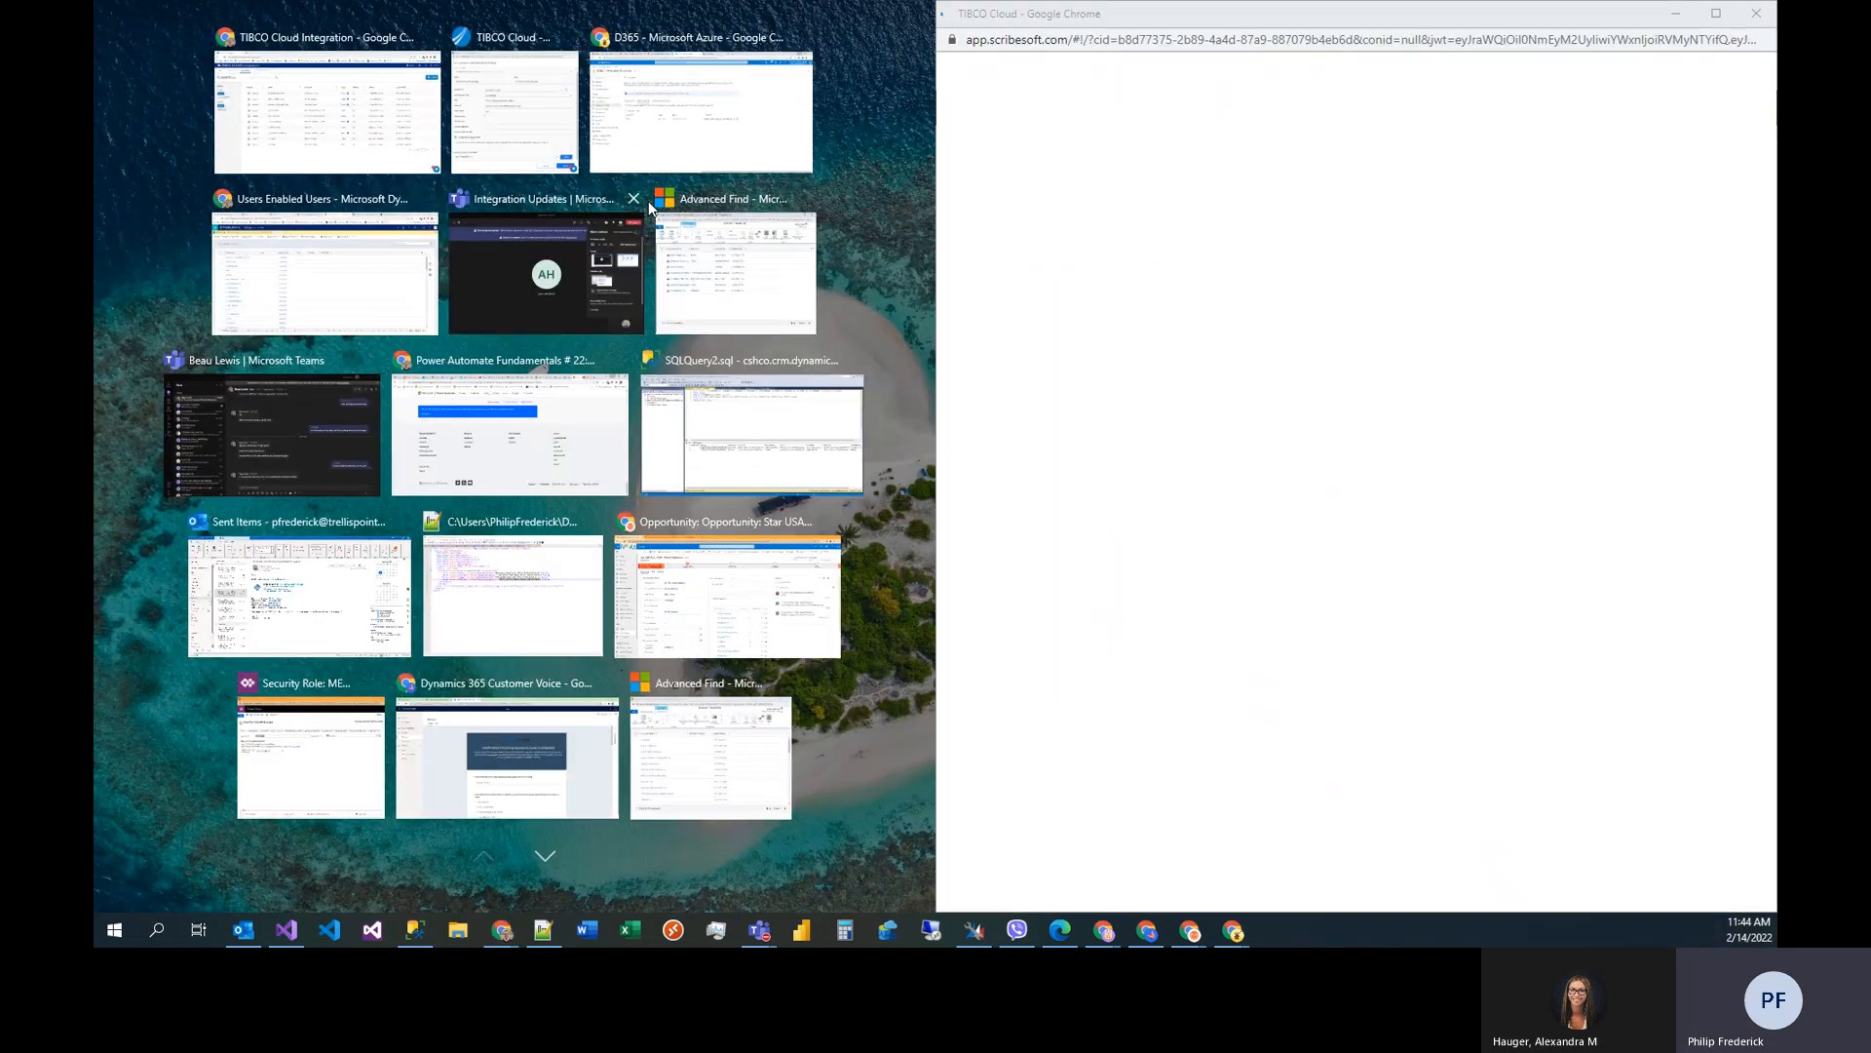
click(515, 117)
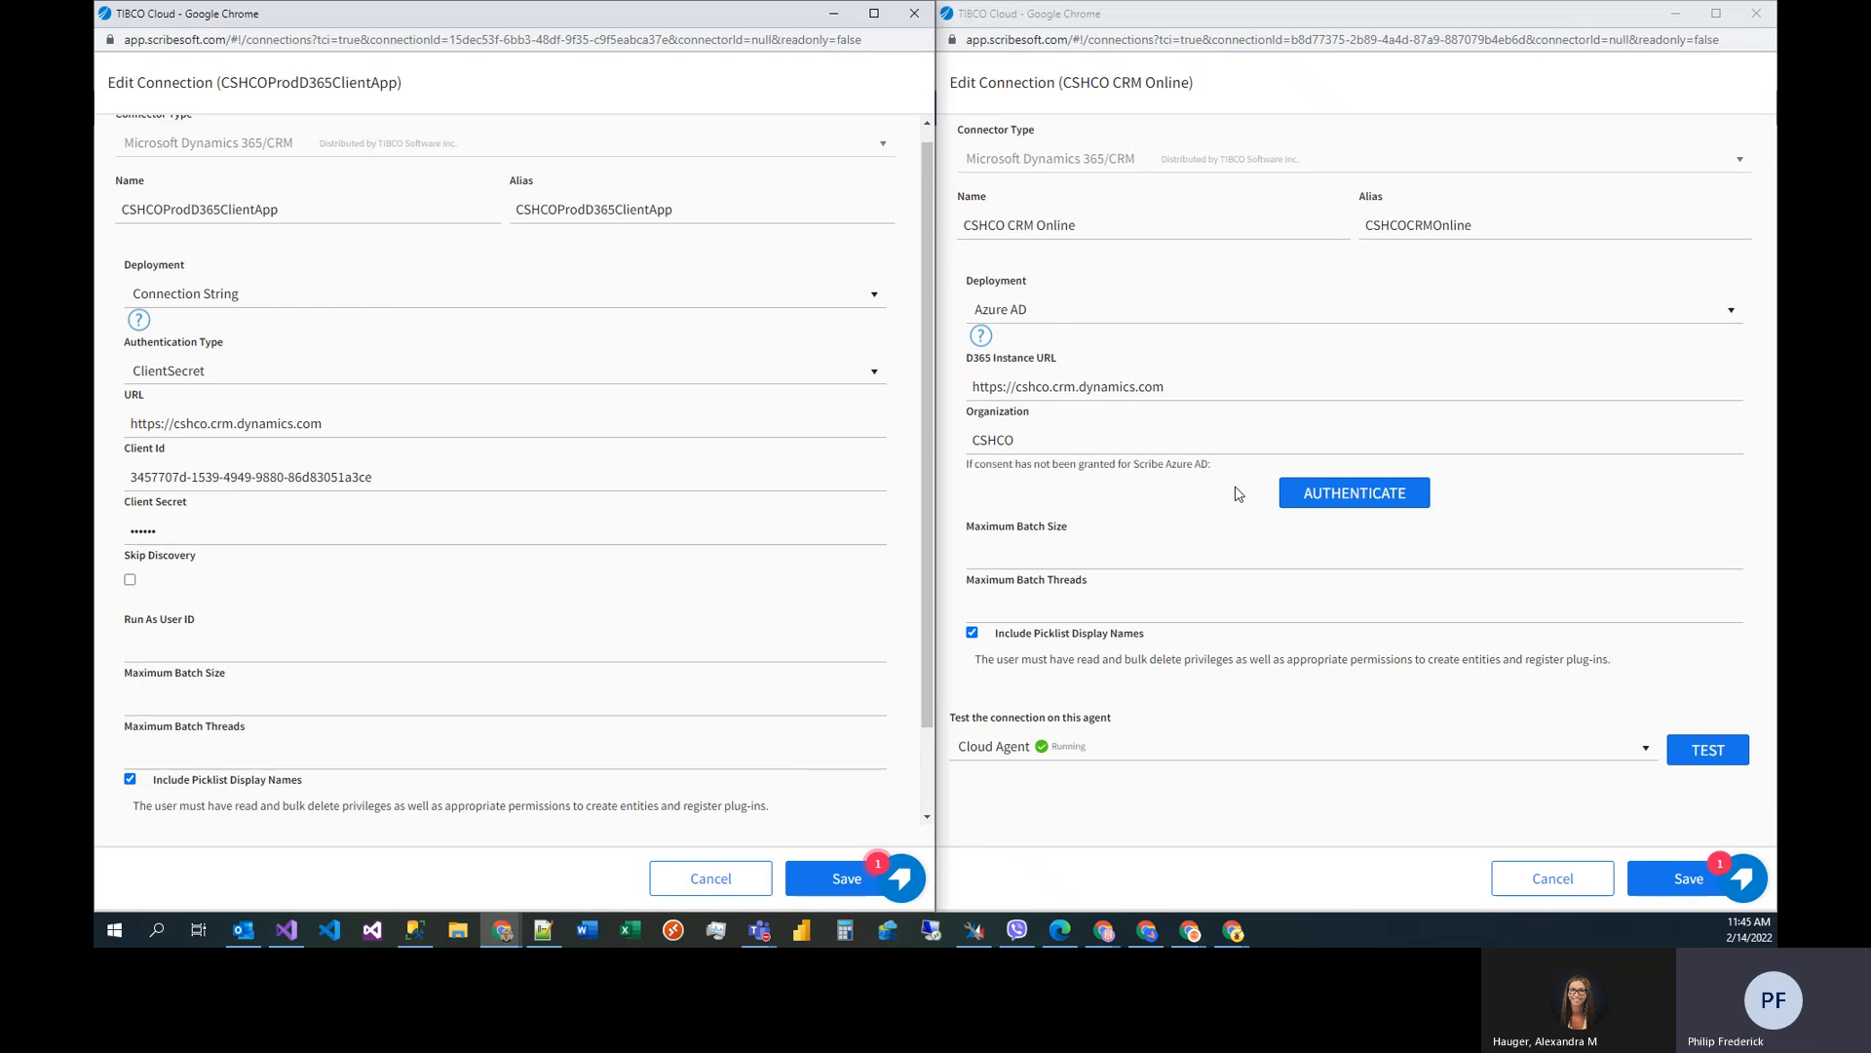
Step: Review the Deployment and Authentication Type options of the CSHCOProdD365ClientApp connection without changing them
click(233, 305)
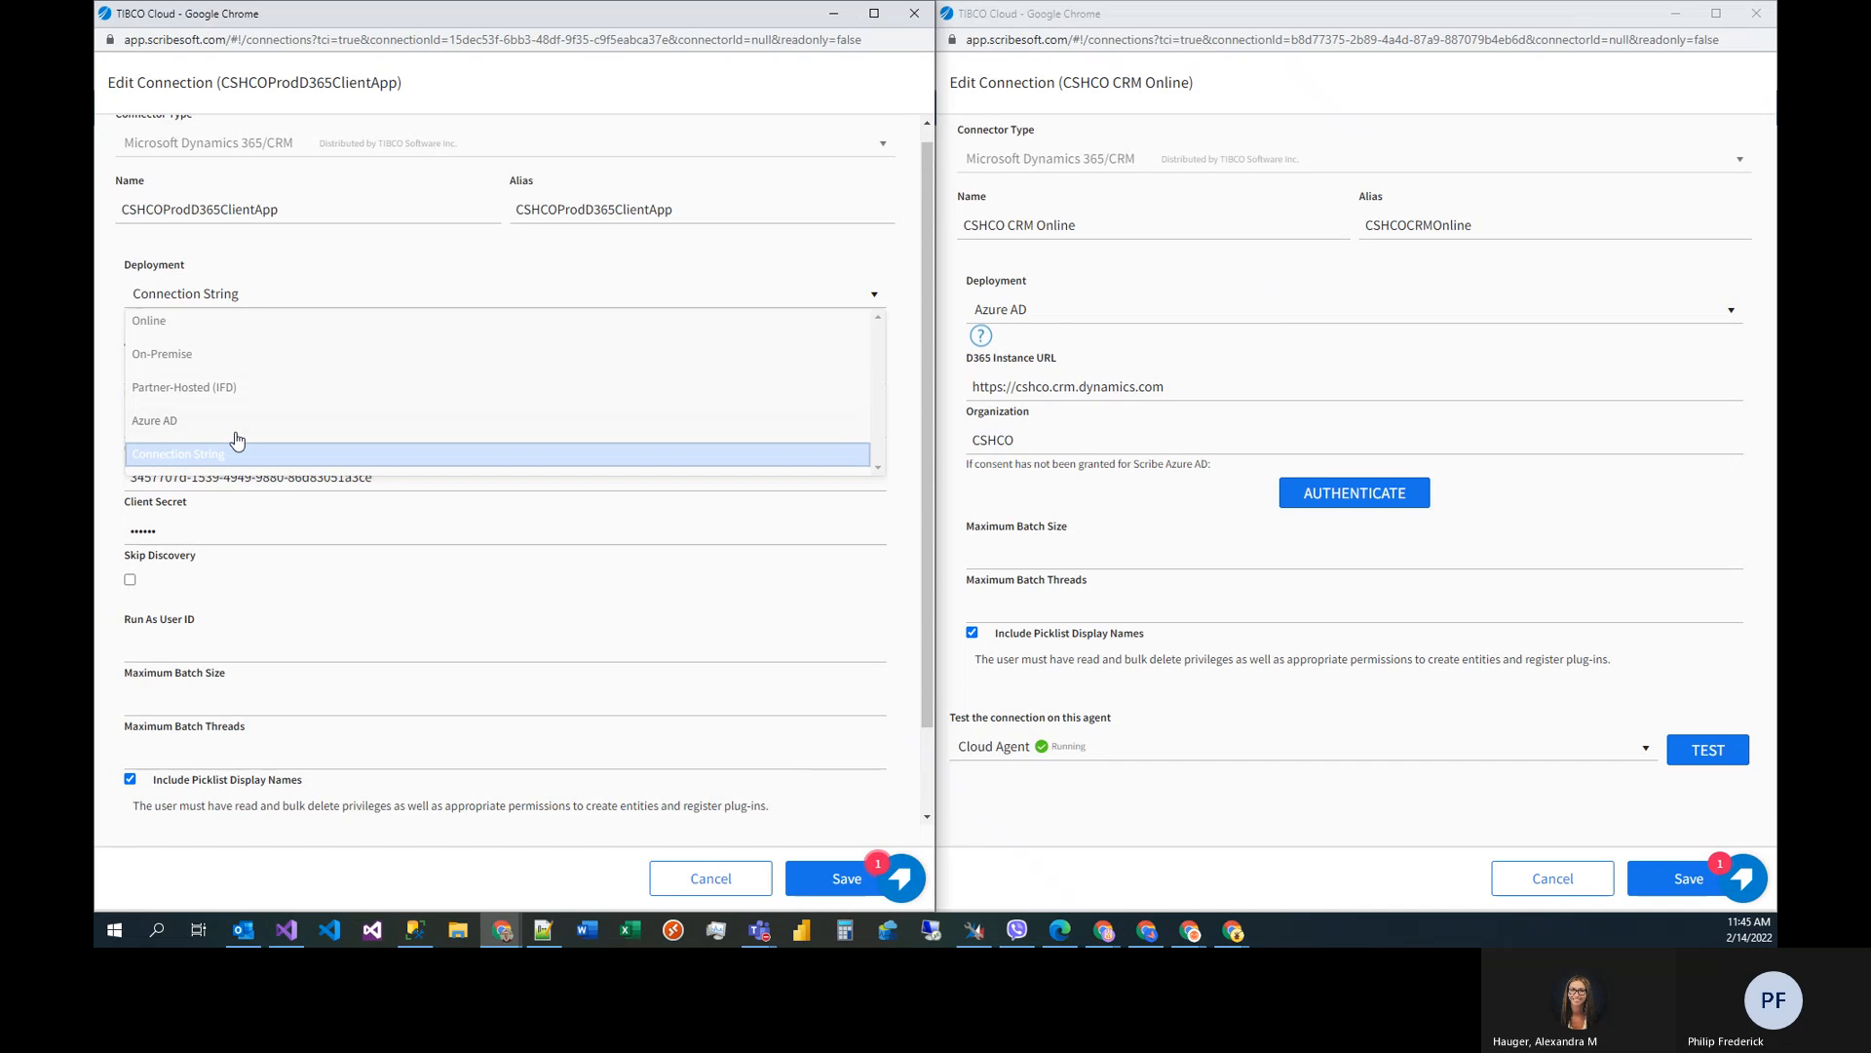
click(336, 254)
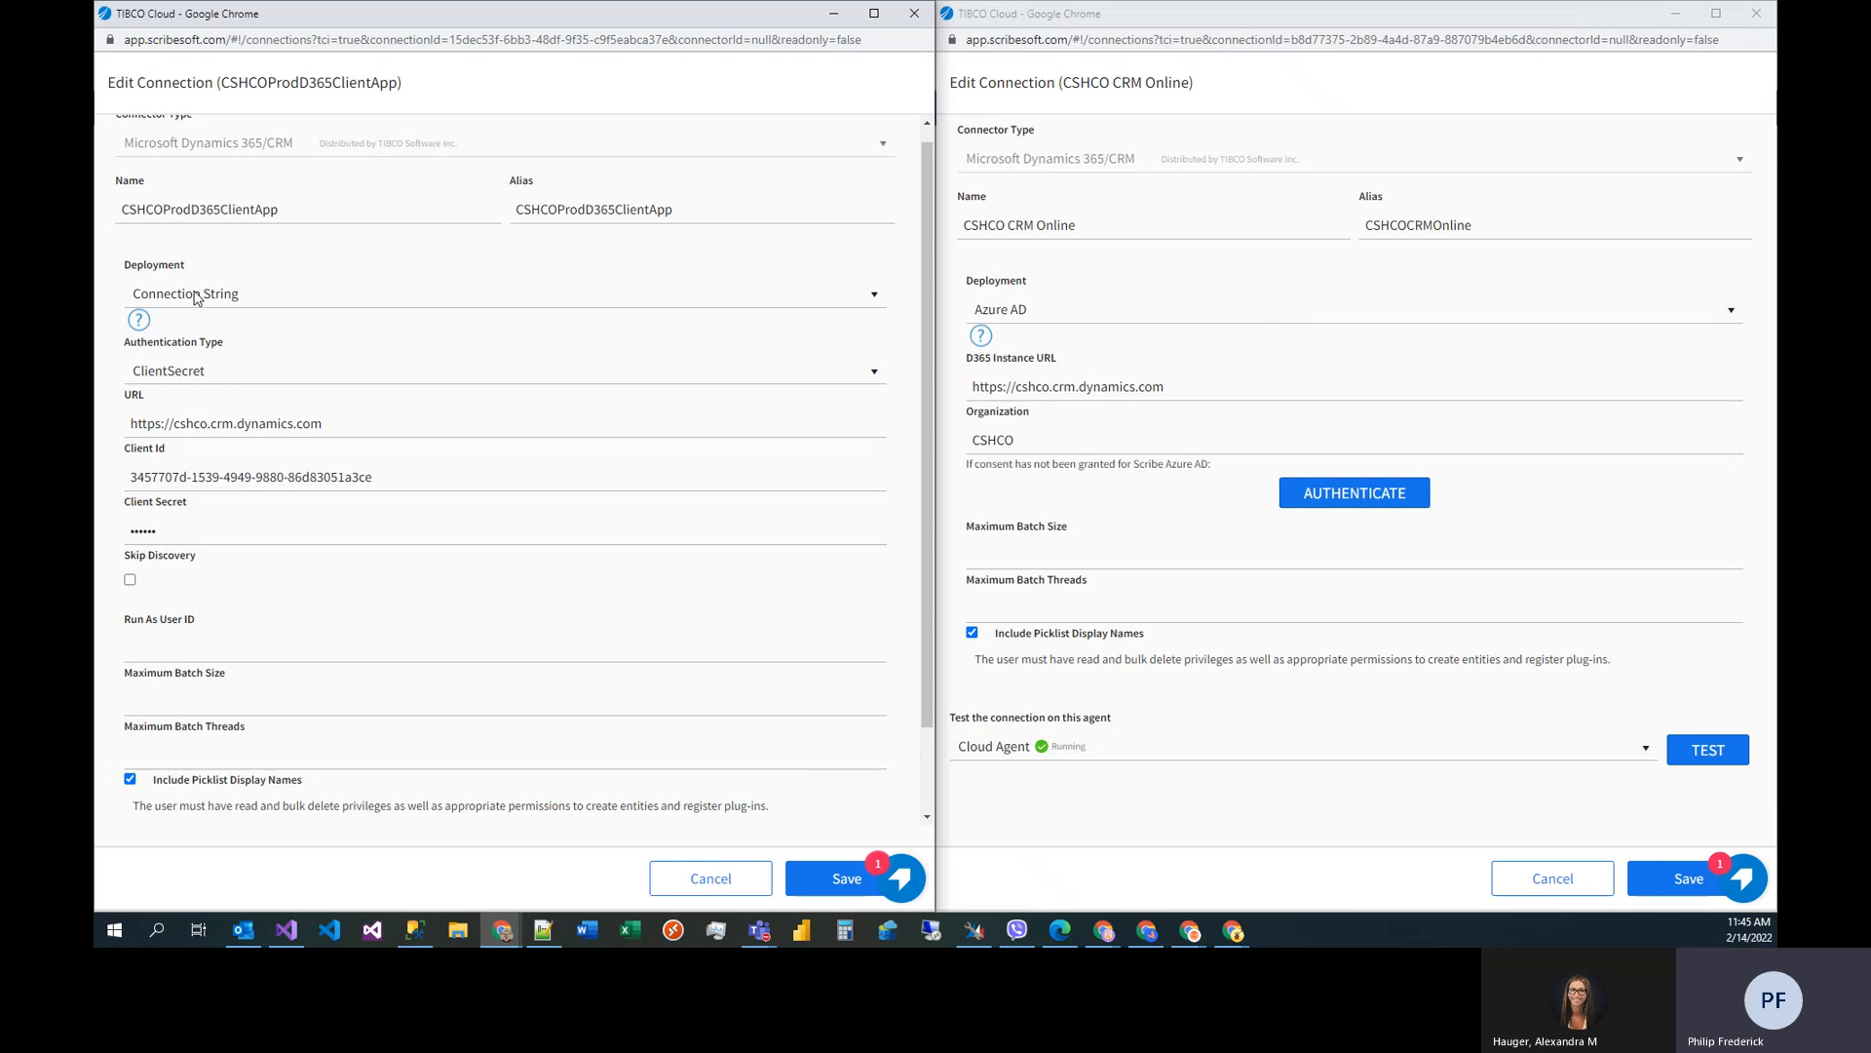
click(202, 371)
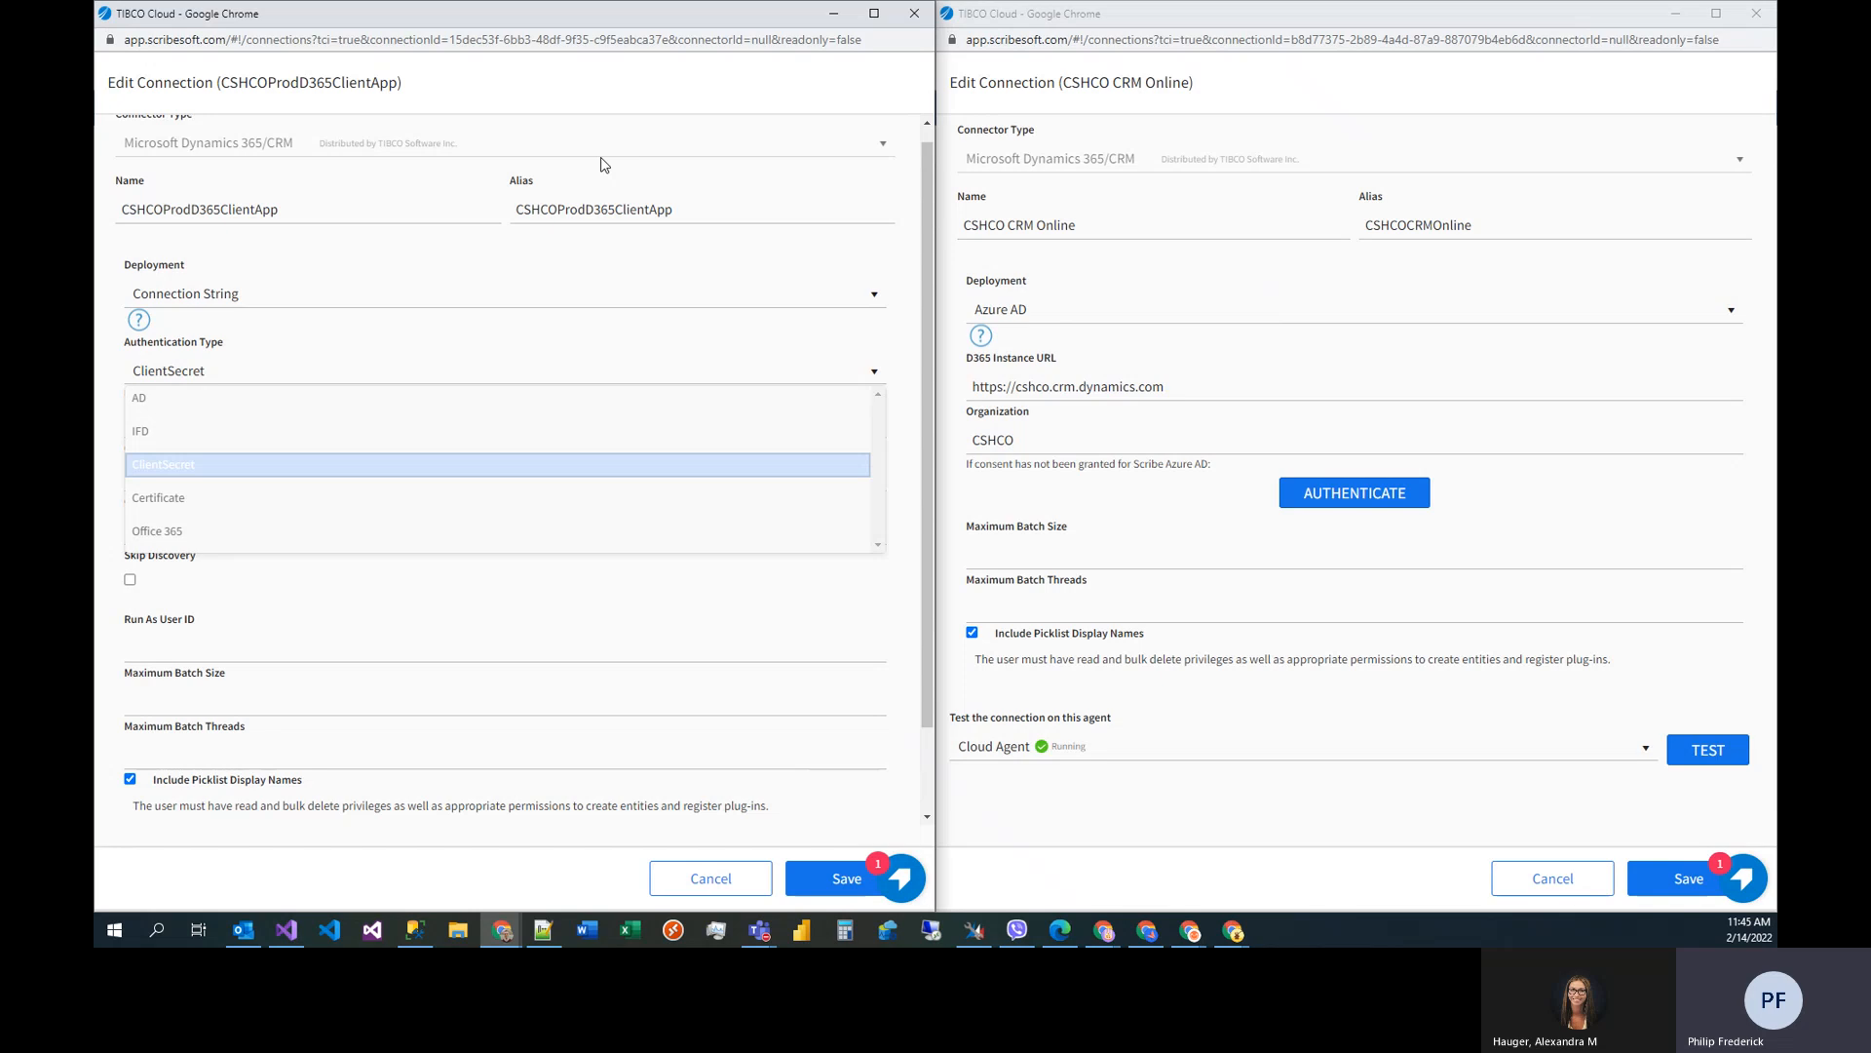
click(604, 76)
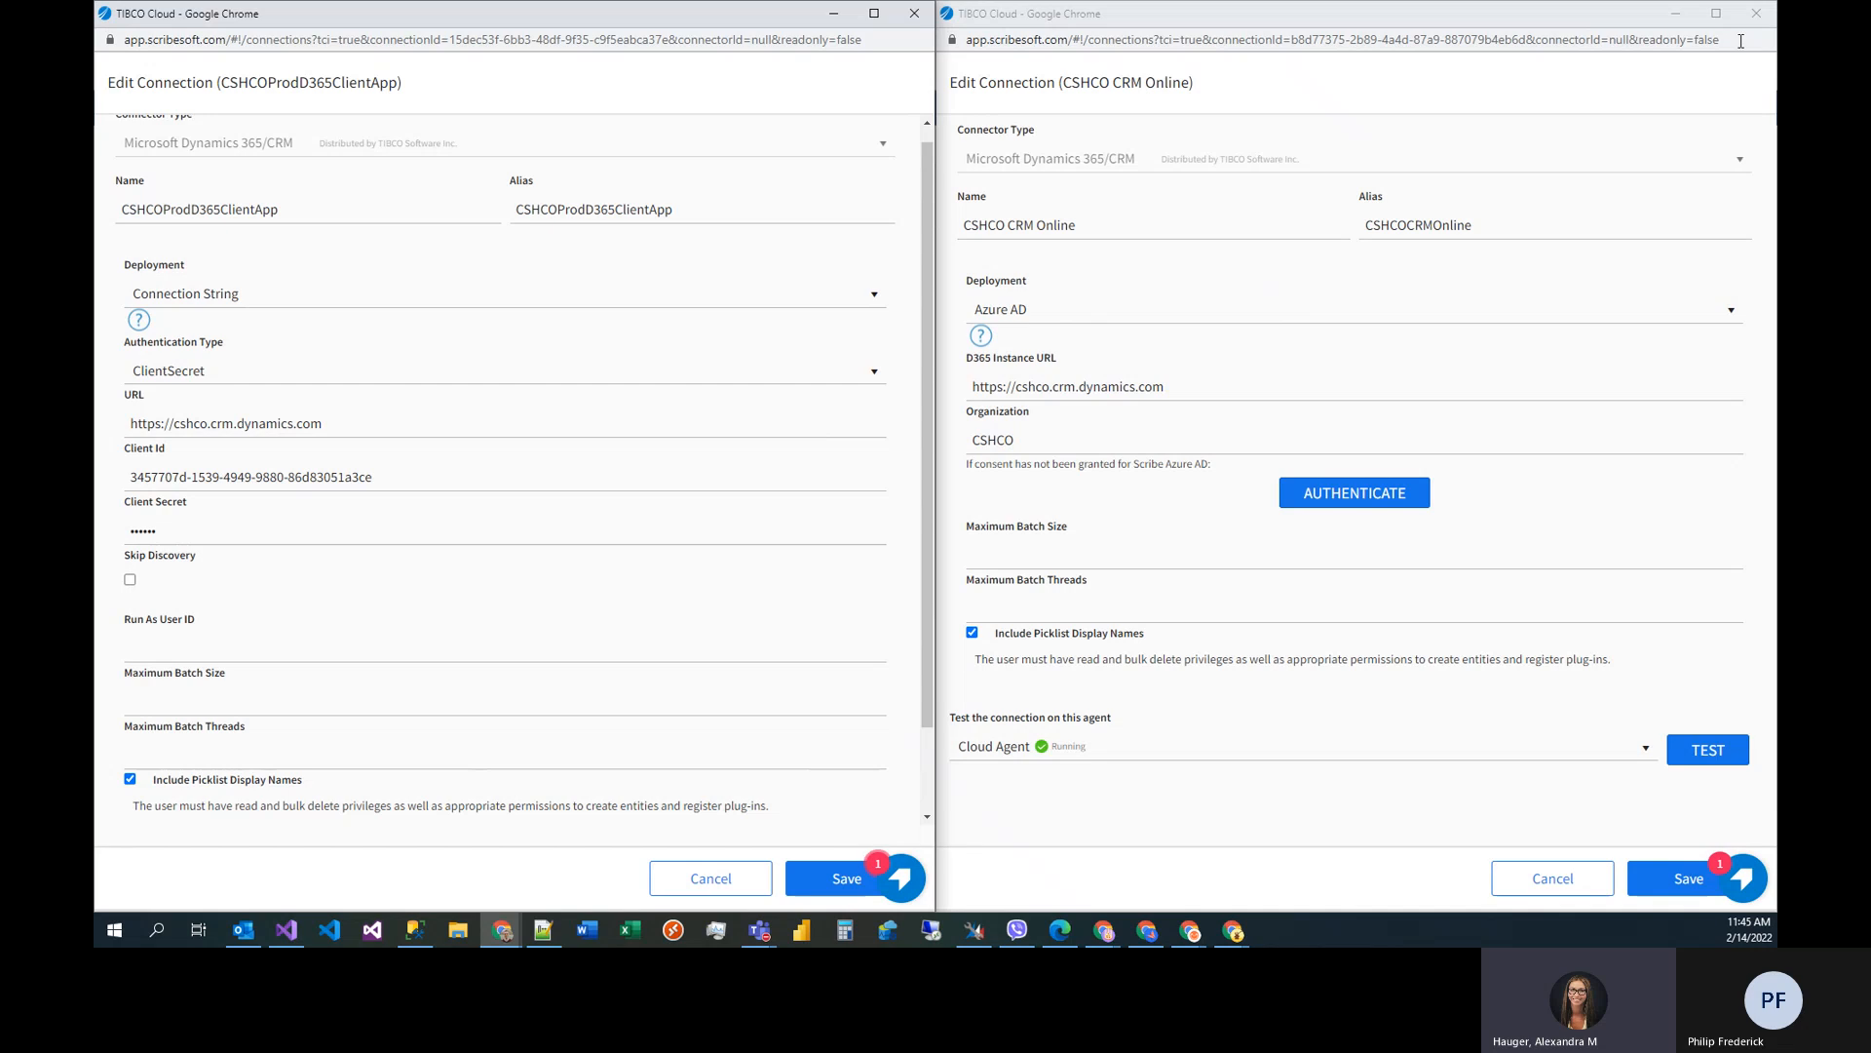
Step: Close both connections without saving and return to the D365 client secrets page in Azure
click(1756, 13)
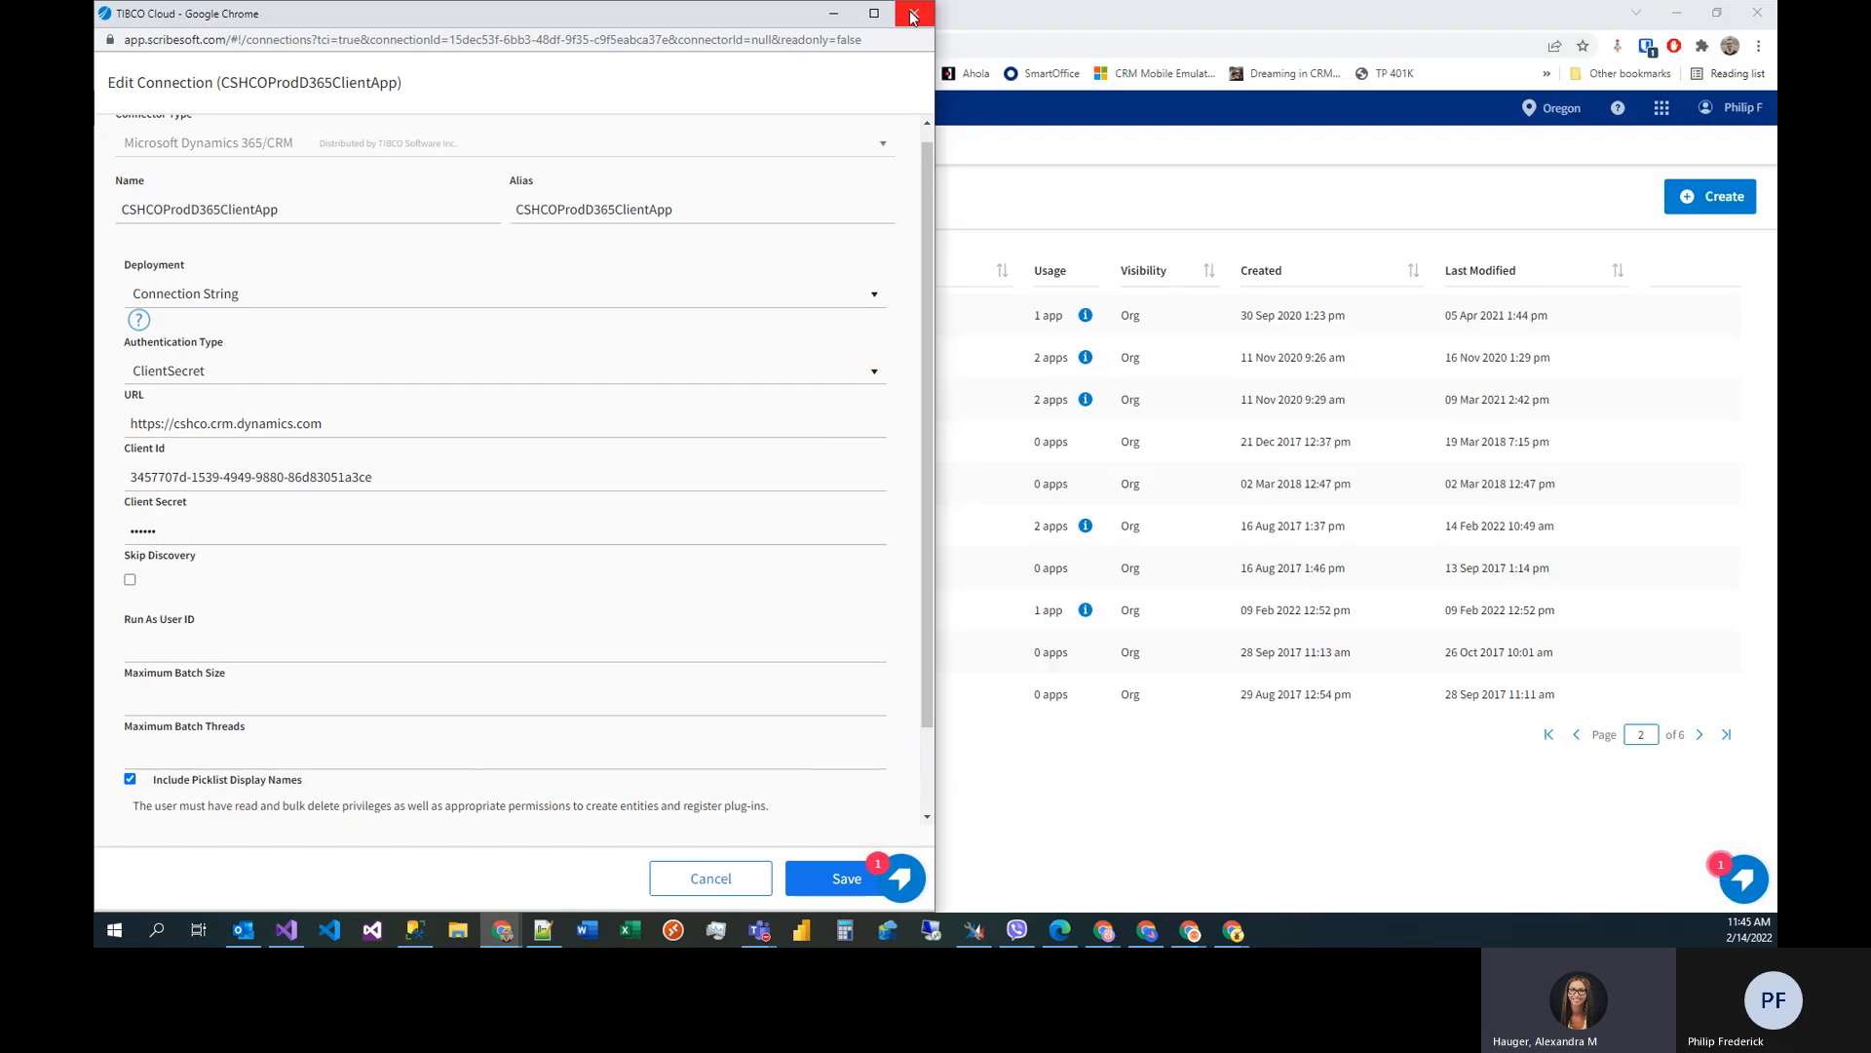
scroll(546, 425, up, 1)
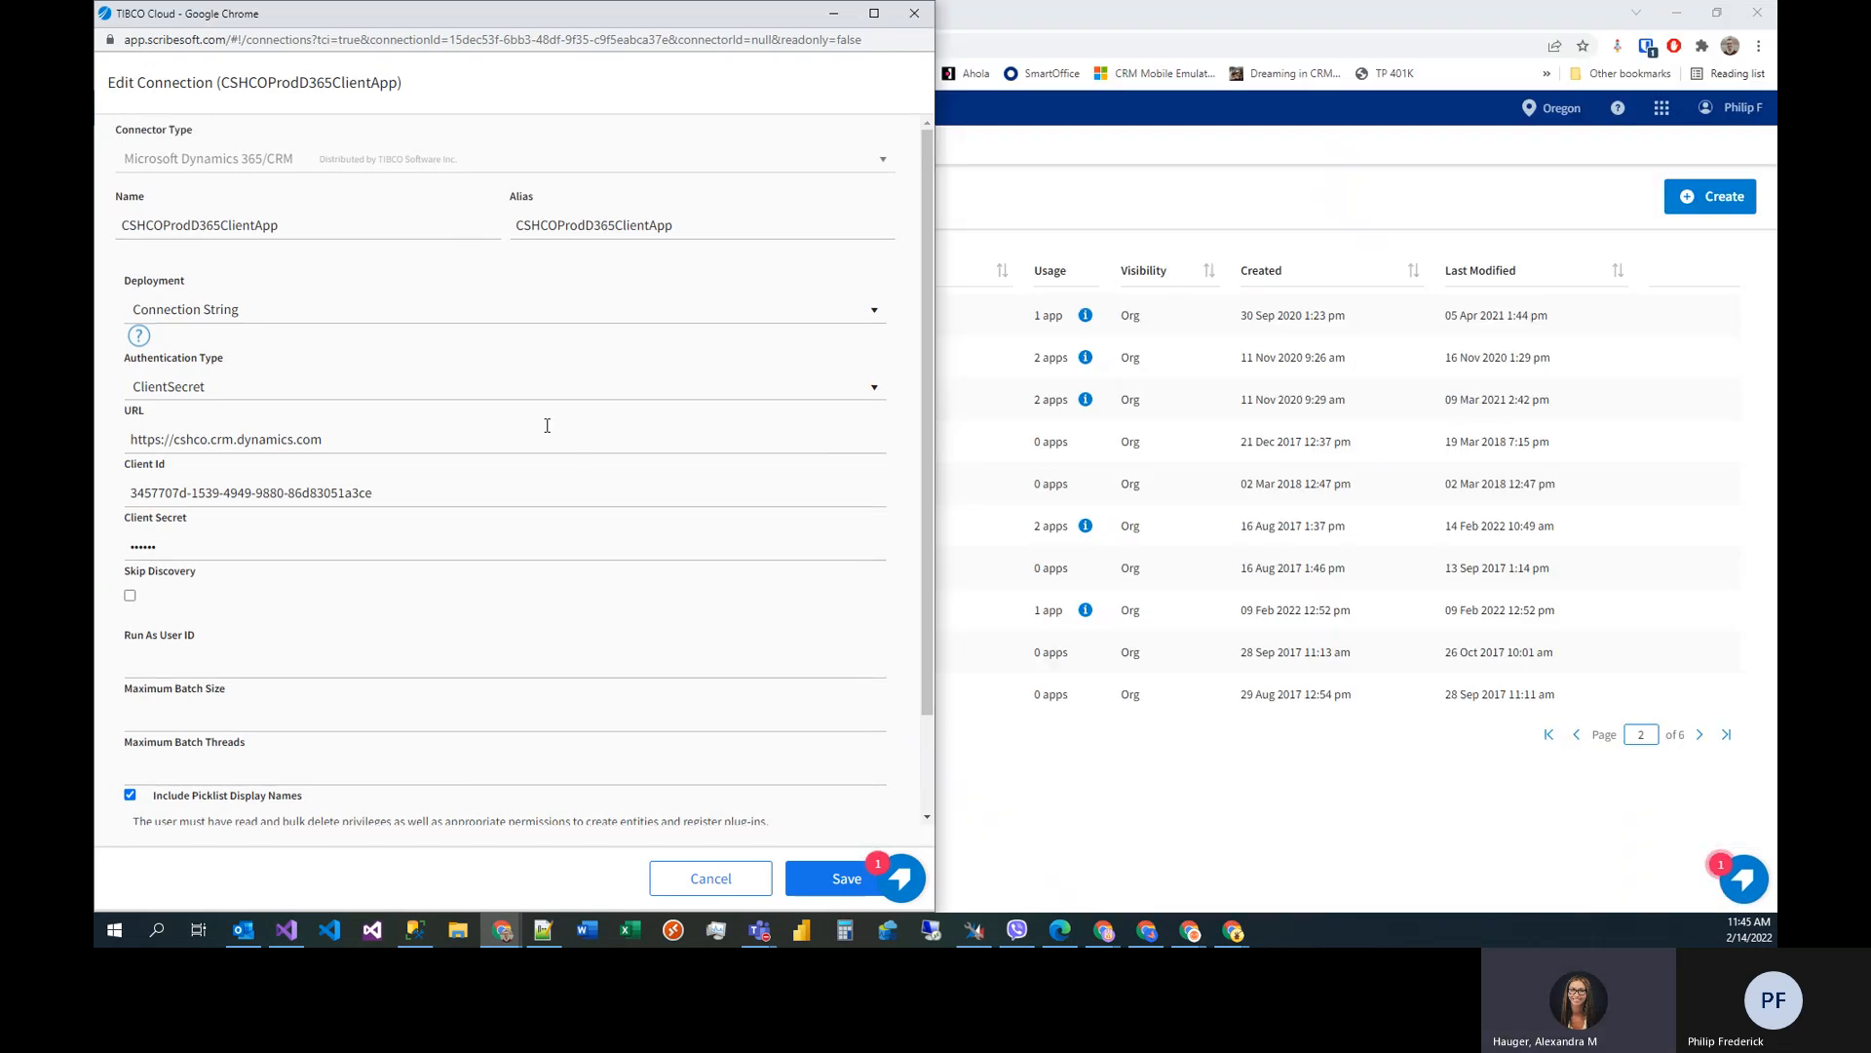
scroll(284, 635, down, 1)
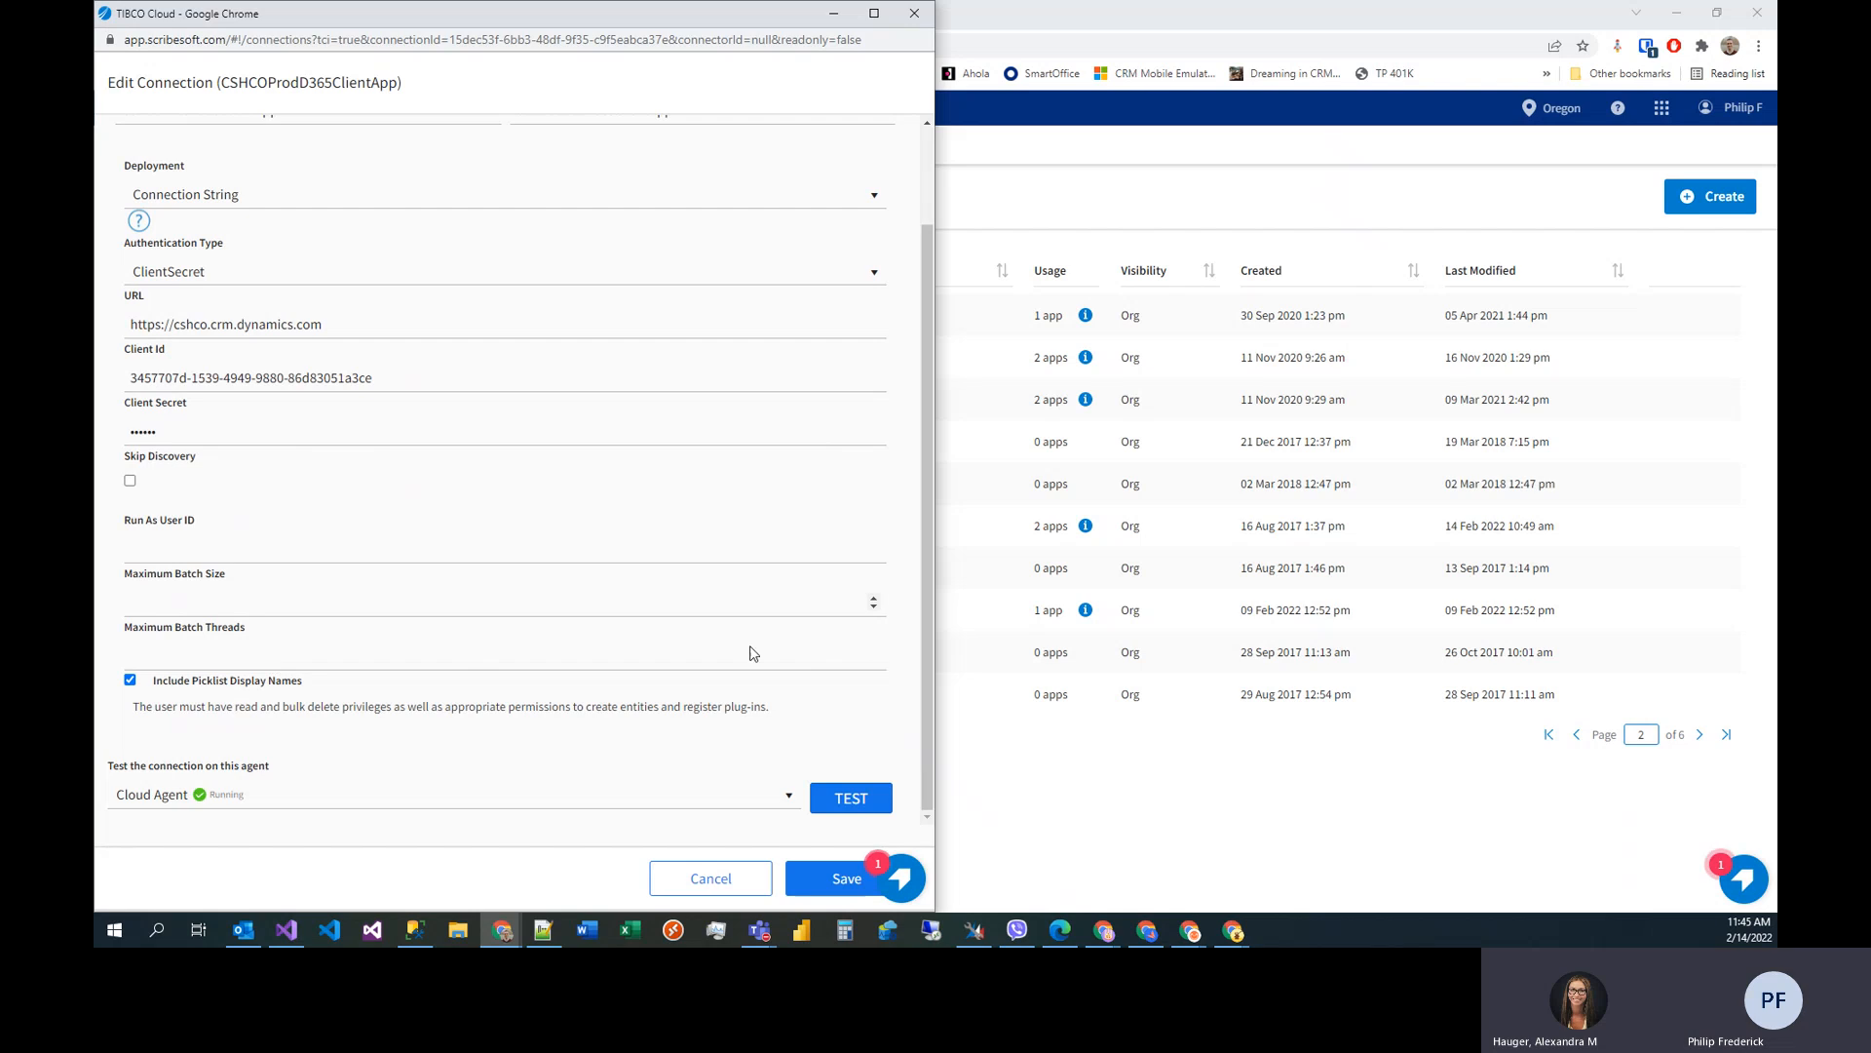
click(711, 878)
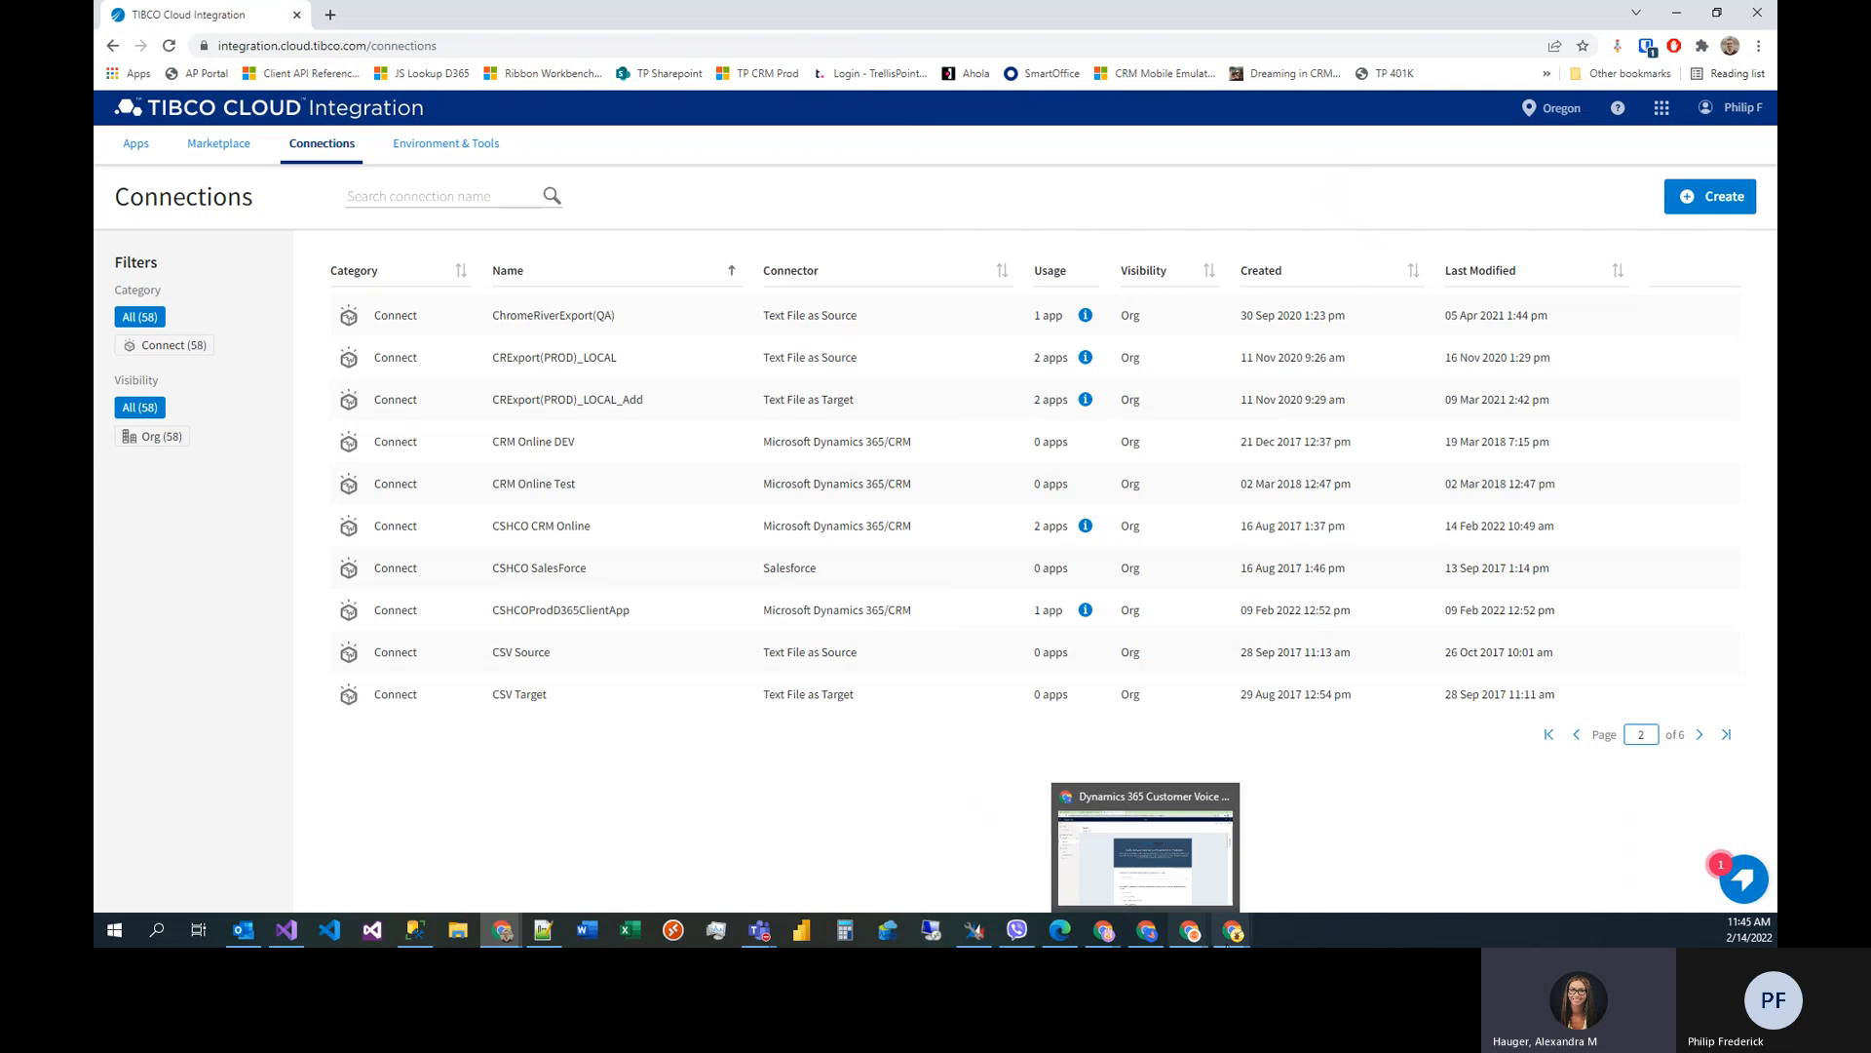
mouse_move(1231, 930)
click(1130, 857)
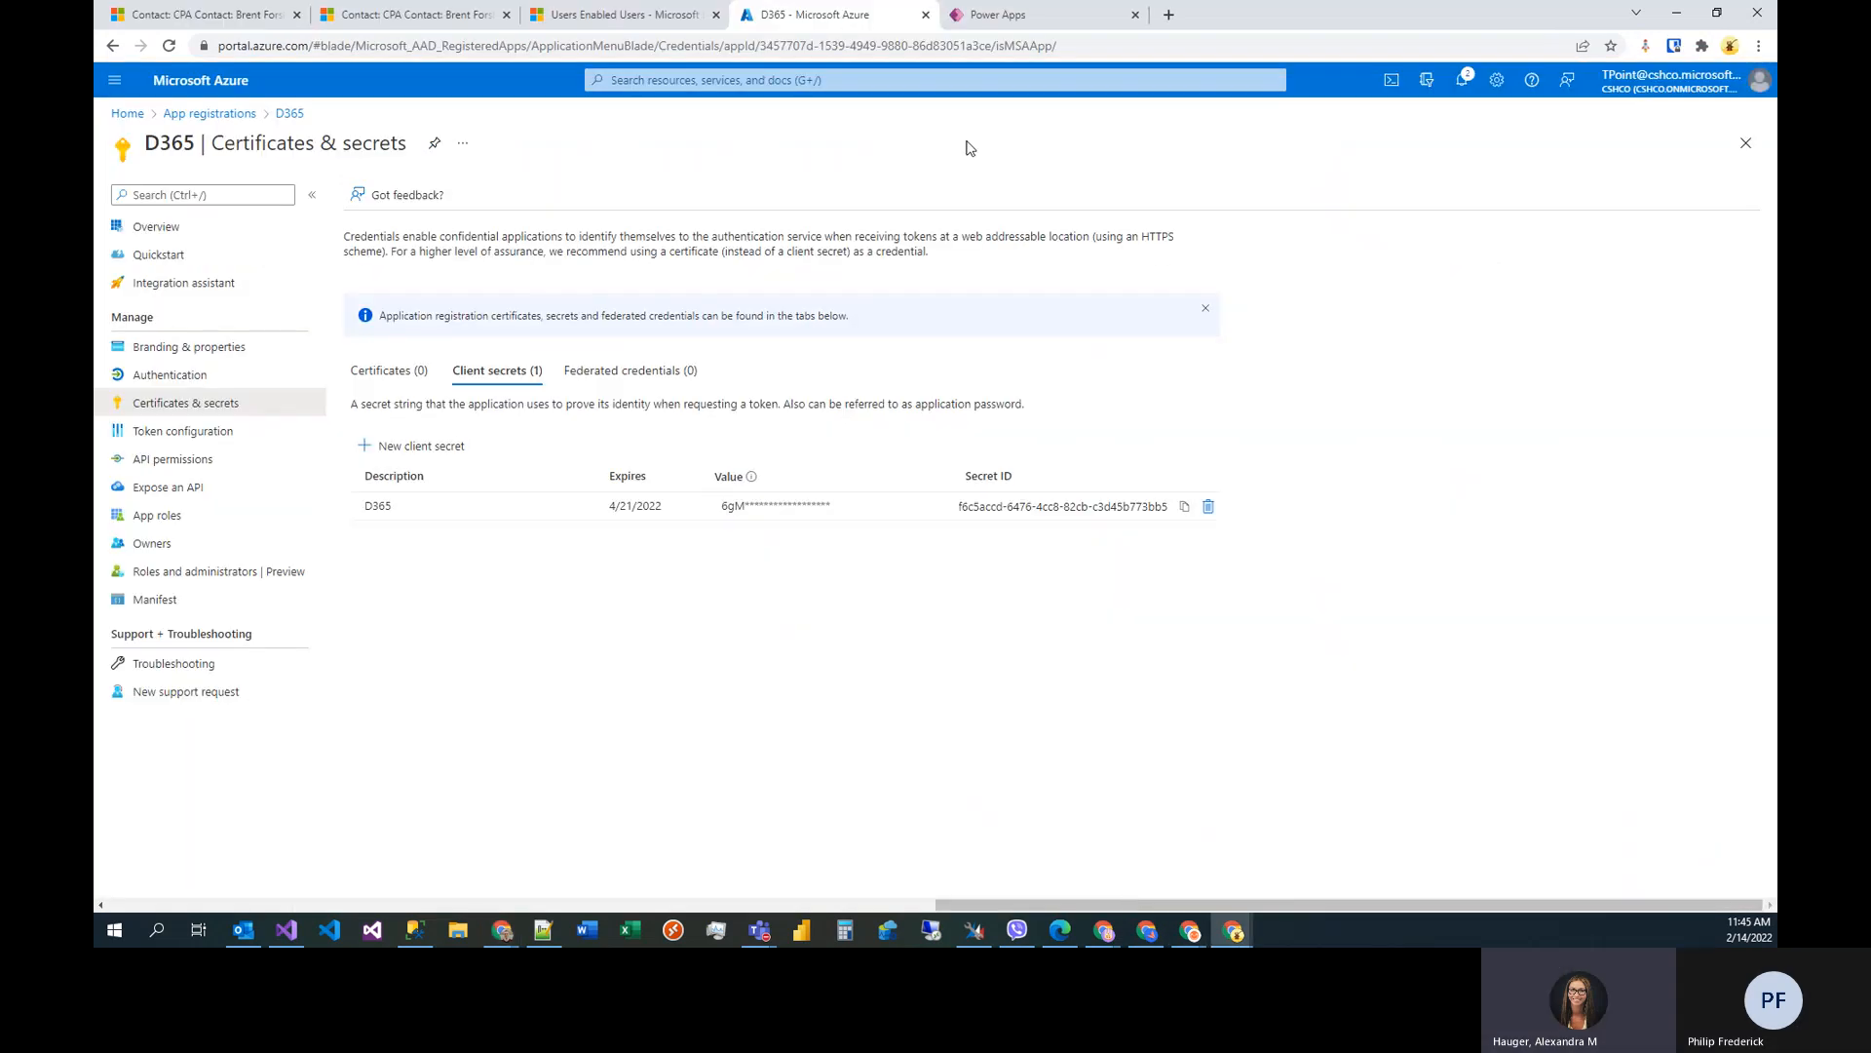